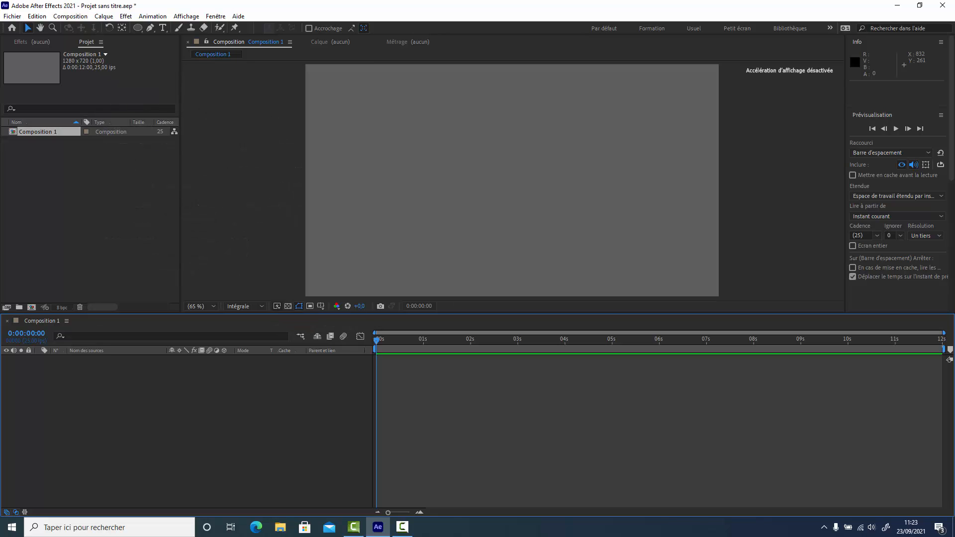
# Draw a dark brown ellipse shape layer, centre its anchor point in the shape and move it to the middle of the composition.
pyautogui.click(135, 28)
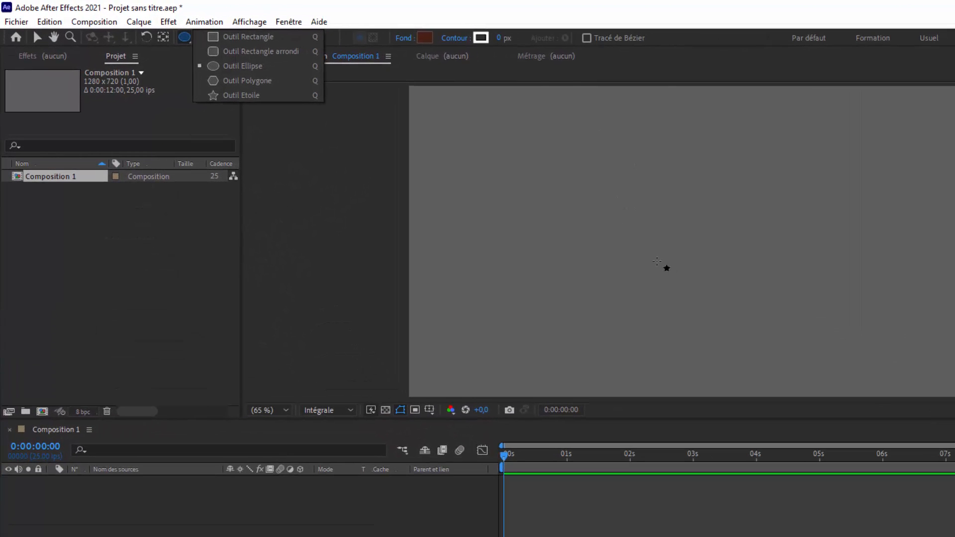
pyautogui.moveTo(657, 262); pyautogui.dragTo(838, 87)
pyautogui.hotkey('ctrl', 'alt', 'Home')
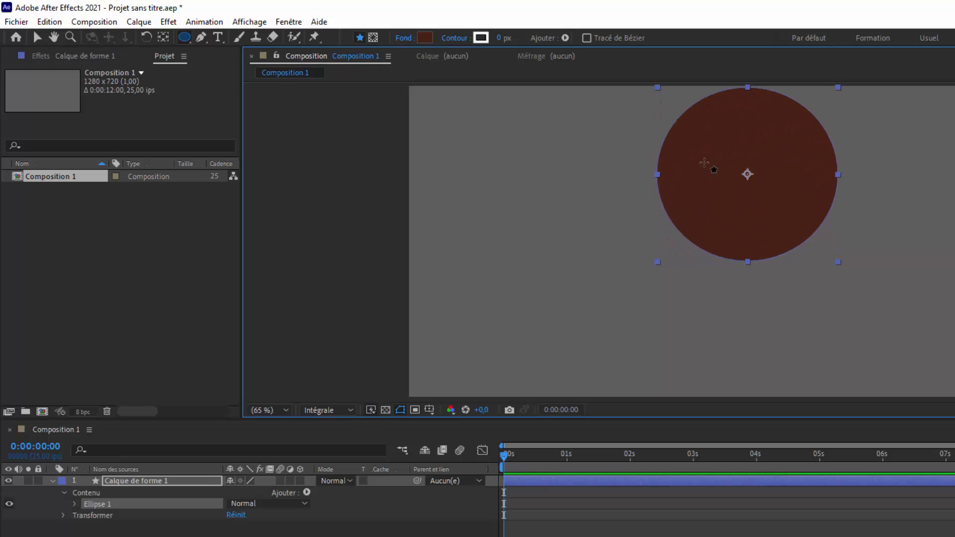
pyautogui.click(41, 37)
pyautogui.moveTo(716, 152); pyautogui.dragTo(666, 201)
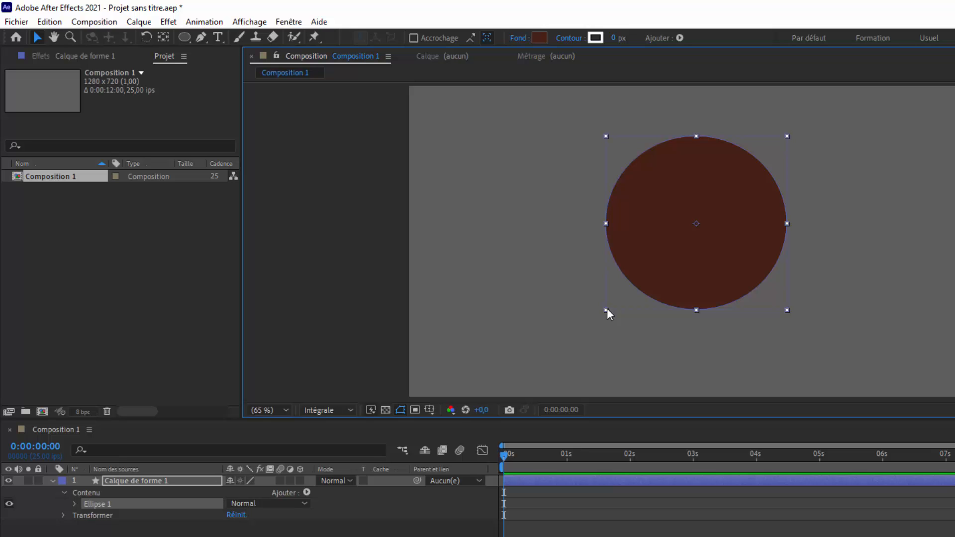
pyautogui.click(168, 22)
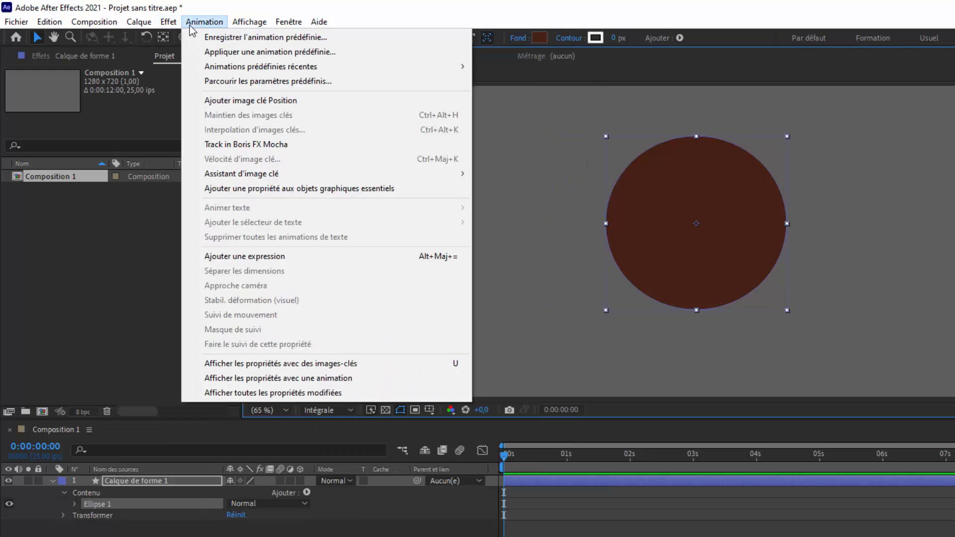
pyautogui.moveTo(168, 22)
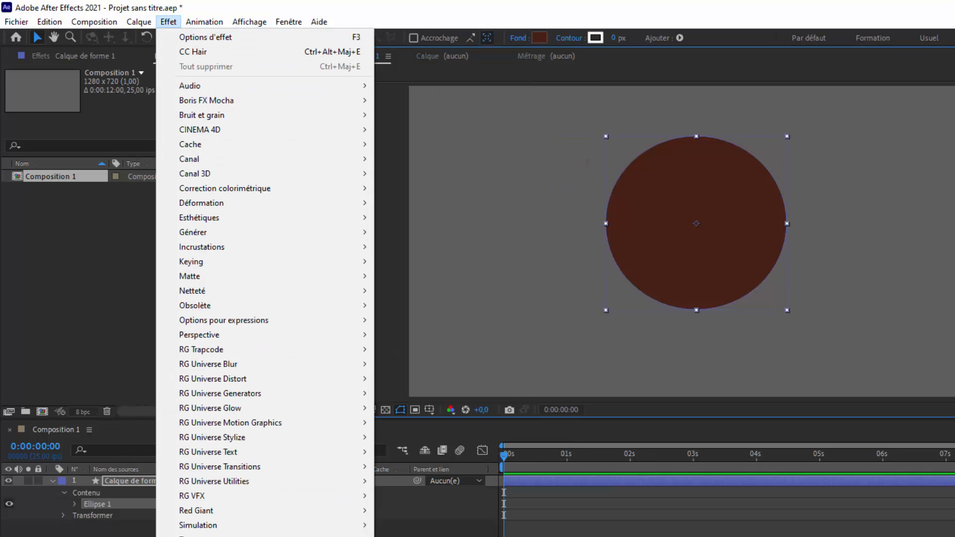
pyautogui.press('Escape')
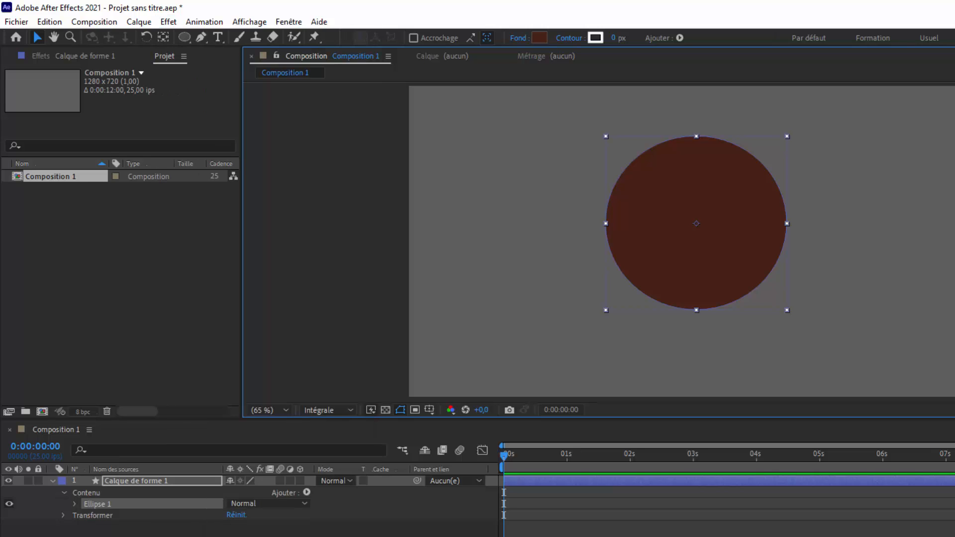
# Search the effects for "spher" and apply CC Sphere to the shape layer Calque de forme 1.
pyautogui.click(867, 153)
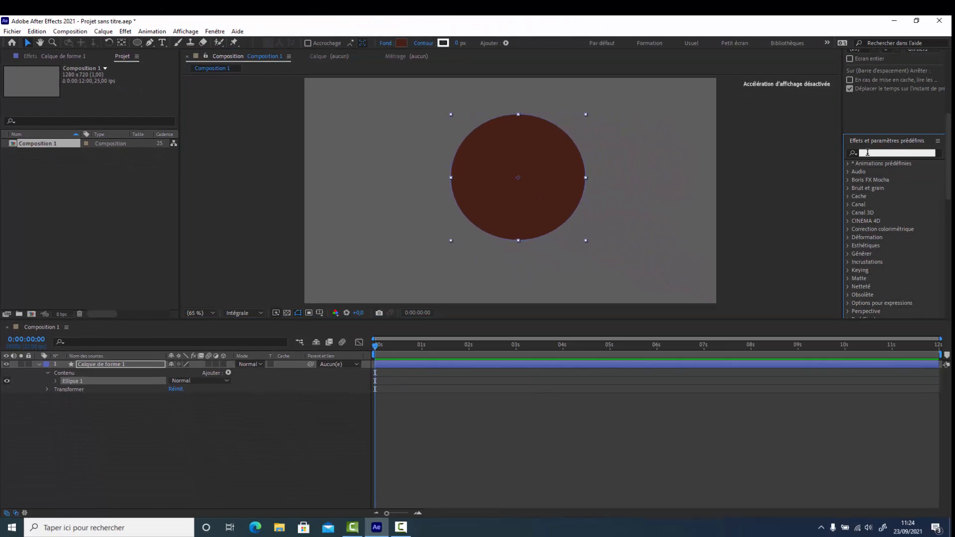
pyautogui.write('spher')
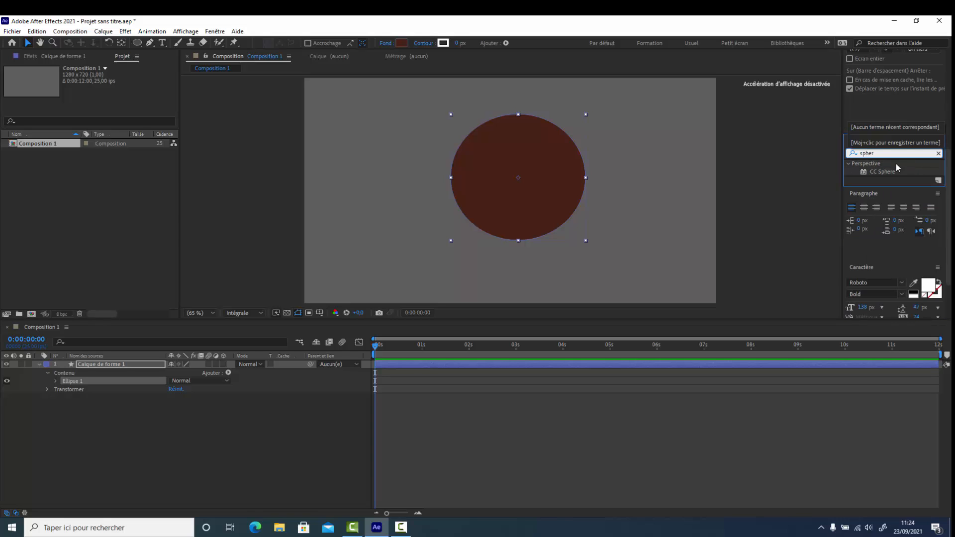
pyautogui.moveTo(883, 171)
pyautogui.mouseDown()
pyautogui.moveTo(84, 442)
pyautogui.moveTo(113, 348)
pyautogui.moveTo(120, 369)
pyautogui.moveTo(107, 368)
pyautogui.mouseUp()
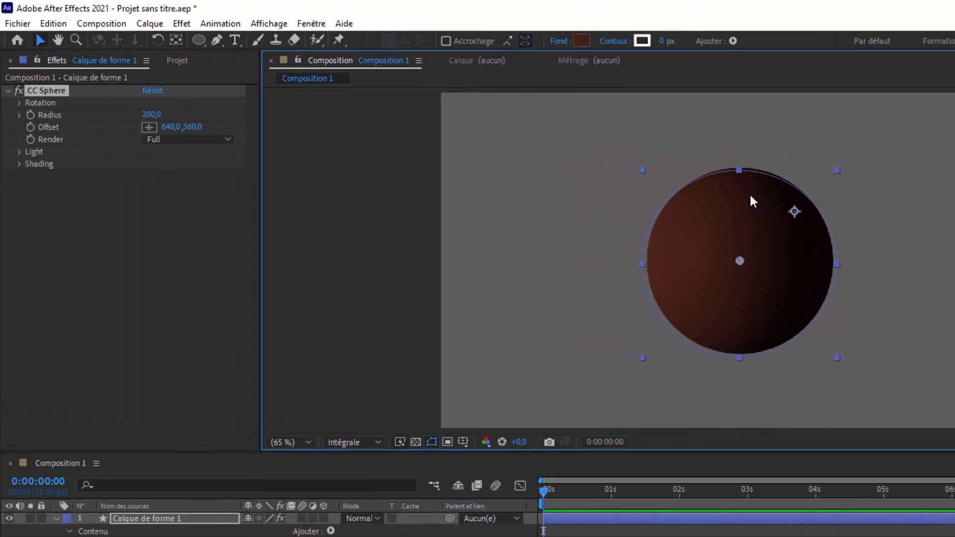
# Nudge the ellipse layer to align its outline with the sphere and move its anchor point to the sphere's centre.
pyautogui.moveTo(751, 195); pyautogui.dragTo(750, 193)
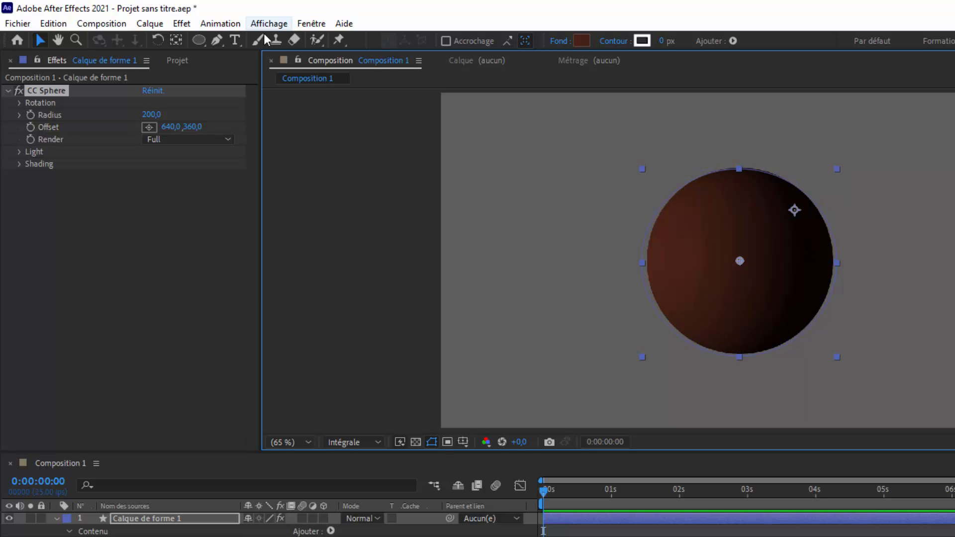
pyautogui.click(182, 39)
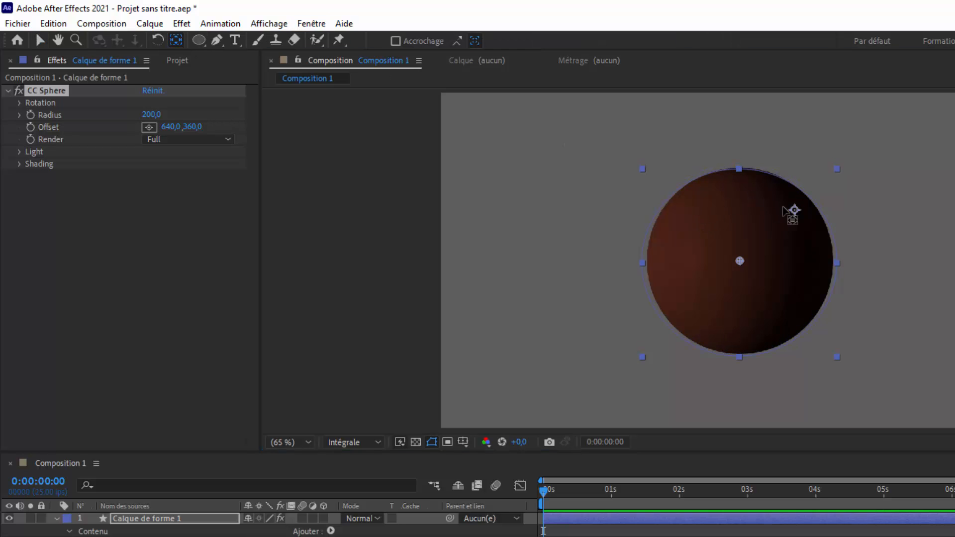
pyautogui.moveTo(795, 210); pyautogui.dragTo(740, 262)
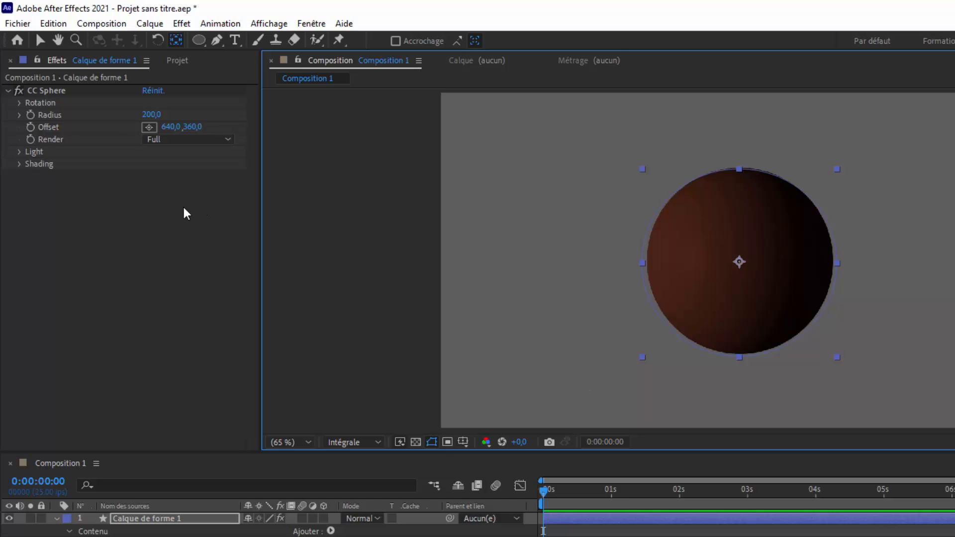
# Set the CC Sphere radius to 250 and collapse the effect's settings.
pyautogui.click(149, 115)
pyautogui.write('250')
pyautogui.press('Return')
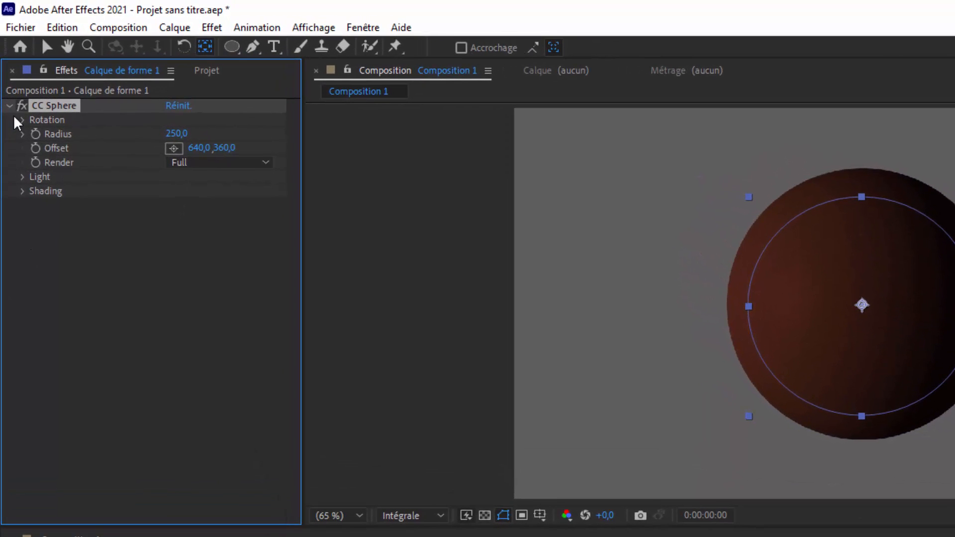
pyautogui.click(12, 105)
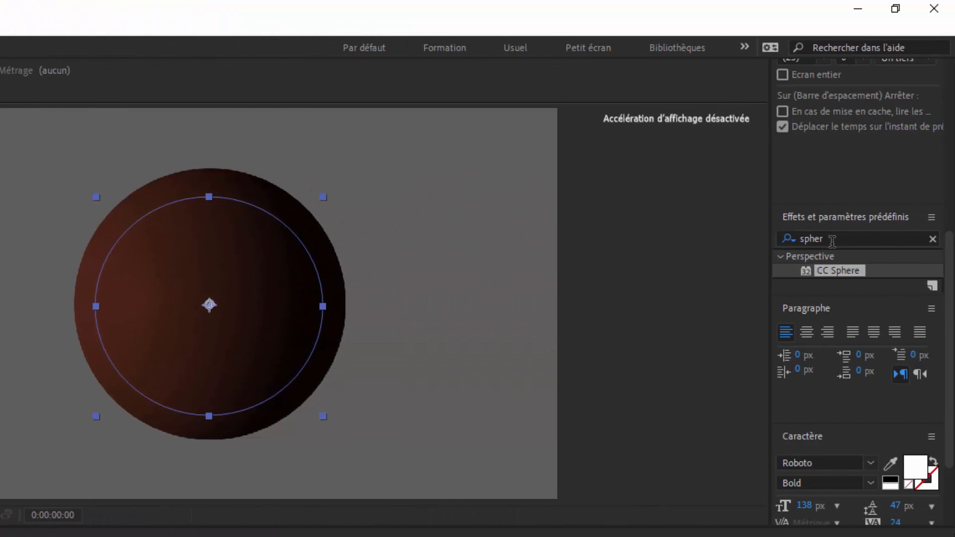
# Search the effects for "hair" and apply CC Hair to the shape layer Calque de forme 1.
pyautogui.moveTo(831, 241); pyautogui.dragTo(801, 238)
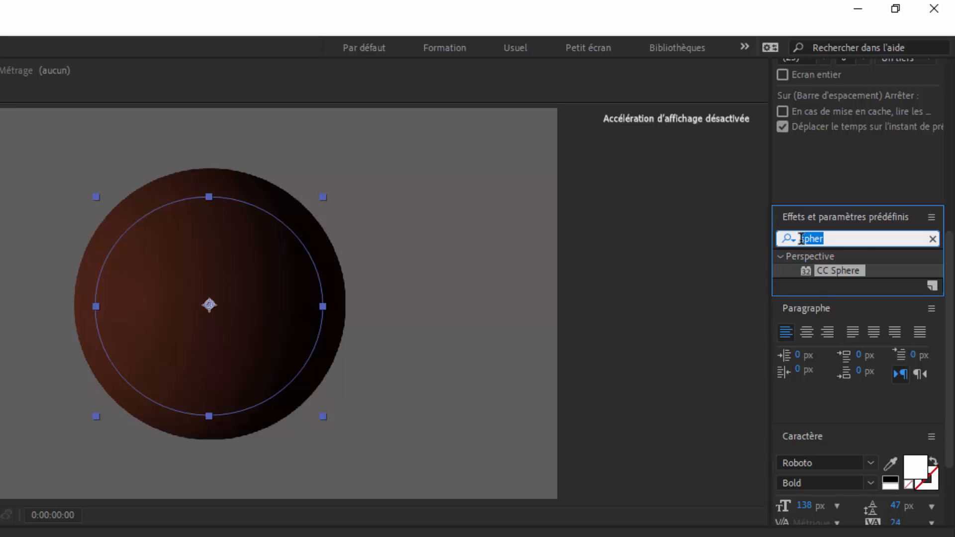
pyautogui.write('hair')
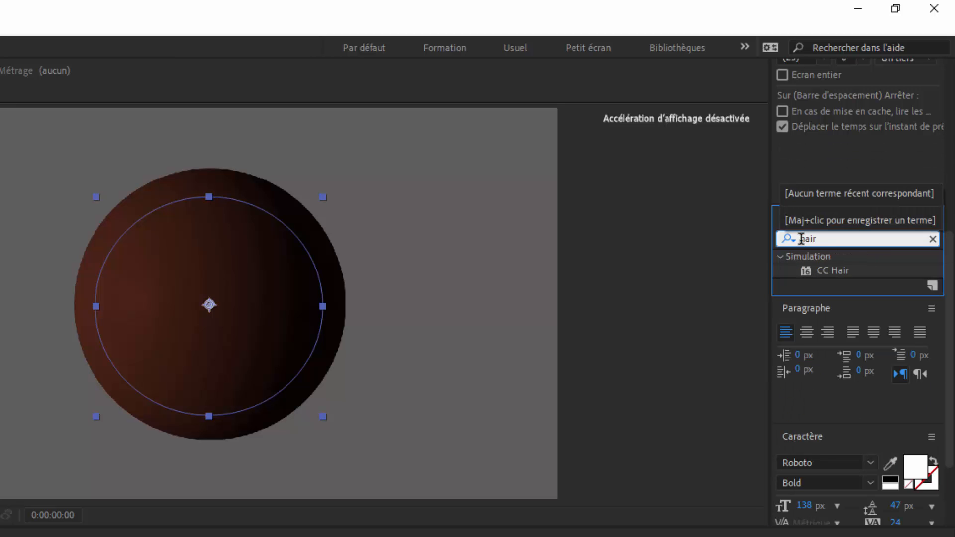
pyautogui.click(833, 269)
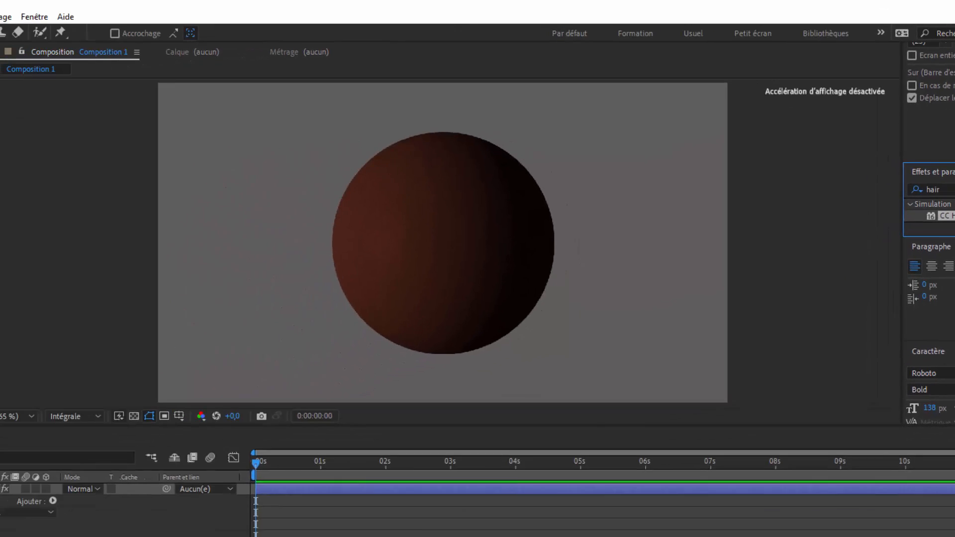
pyautogui.moveTo(832, 270); pyautogui.dragTo(115, 412)
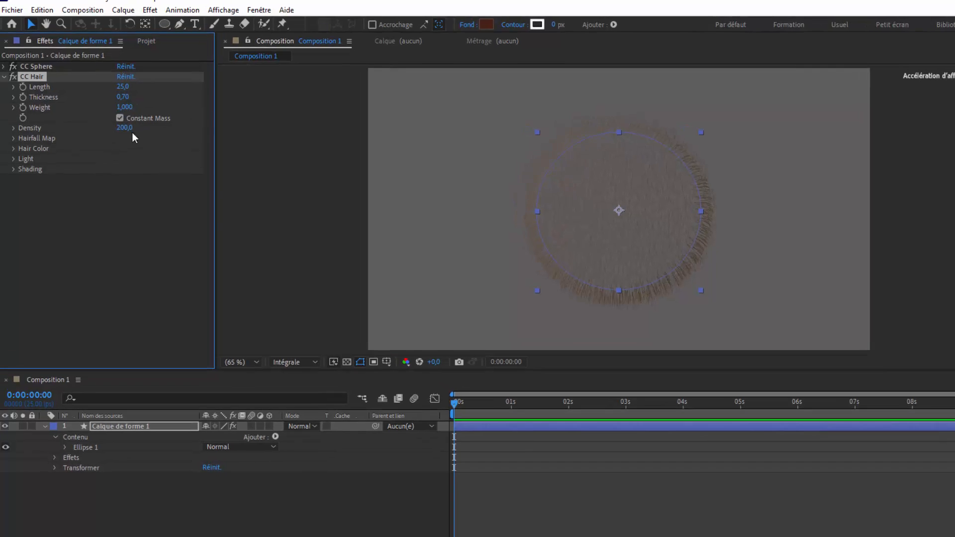
# Set the CC Hair density to 750.
pyautogui.click(120, 124)
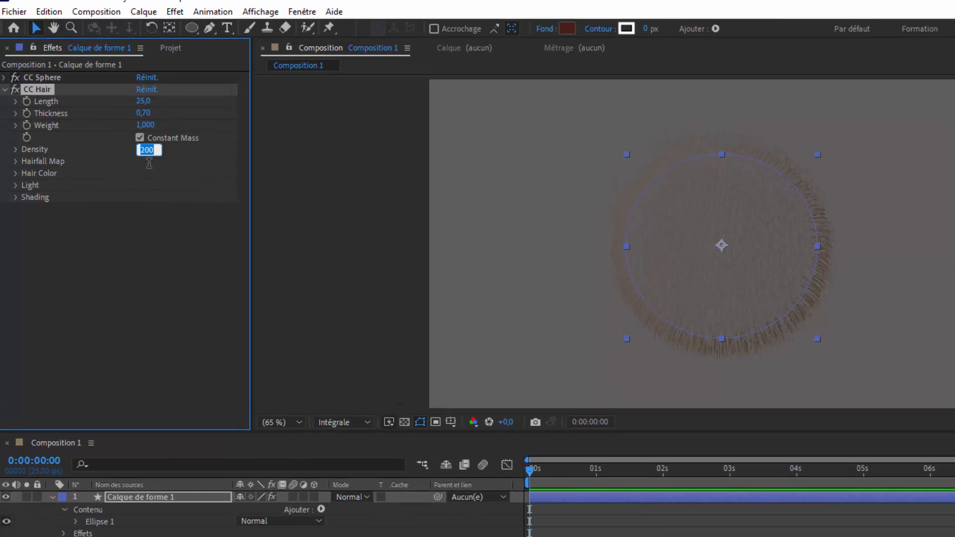
pyautogui.write('750')
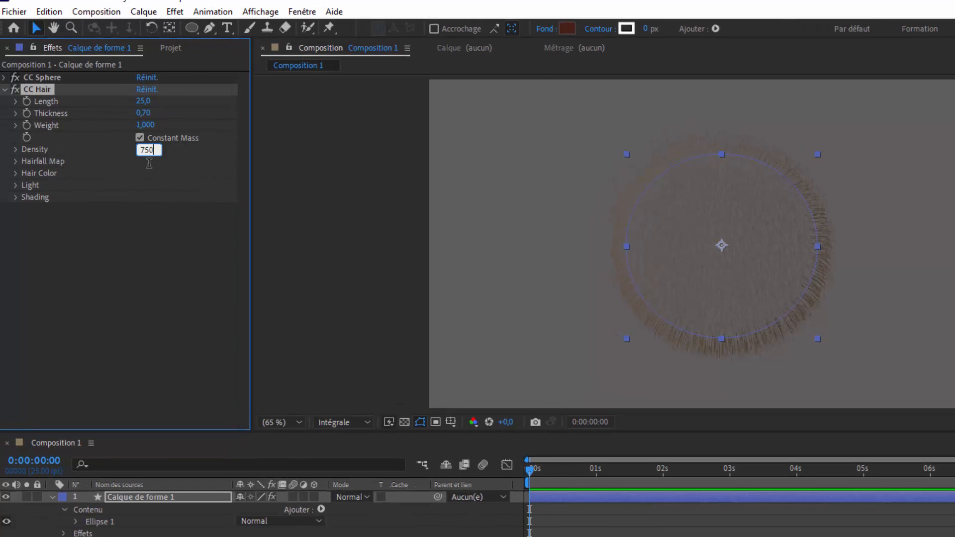
pyautogui.press('Return')
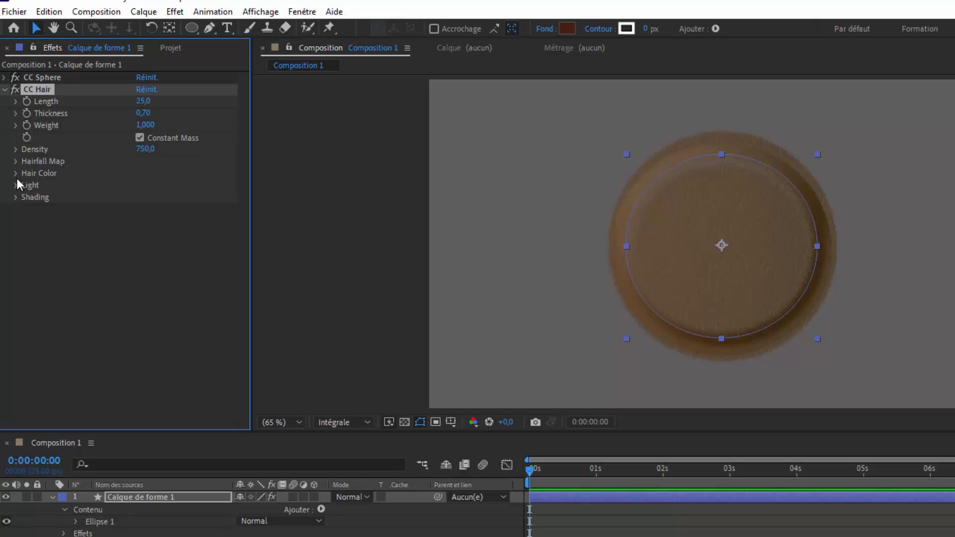
# Set the CC Hair color to near-black #181614 and the hair opacity to 65%.
pyautogui.click(16, 174)
pyautogui.click(145, 186)
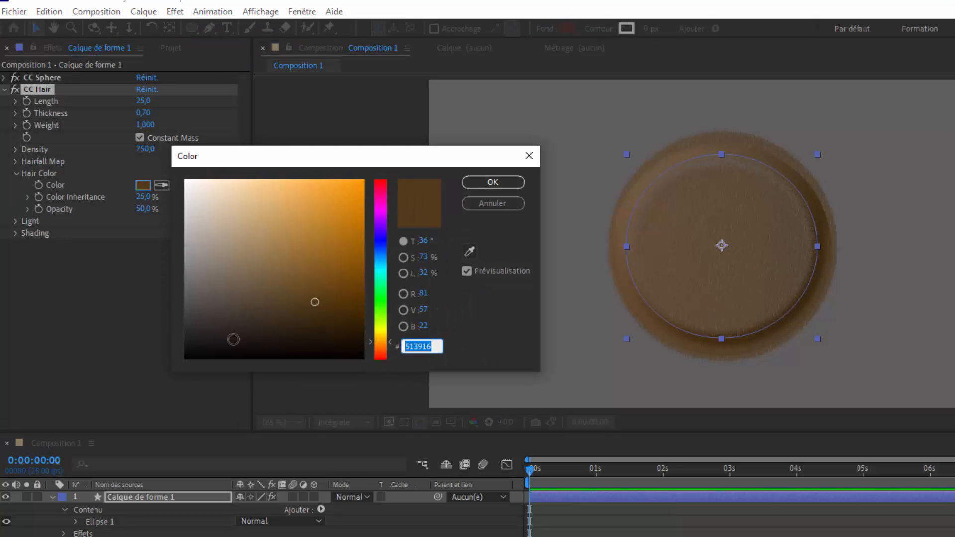
pyautogui.click(213, 342)
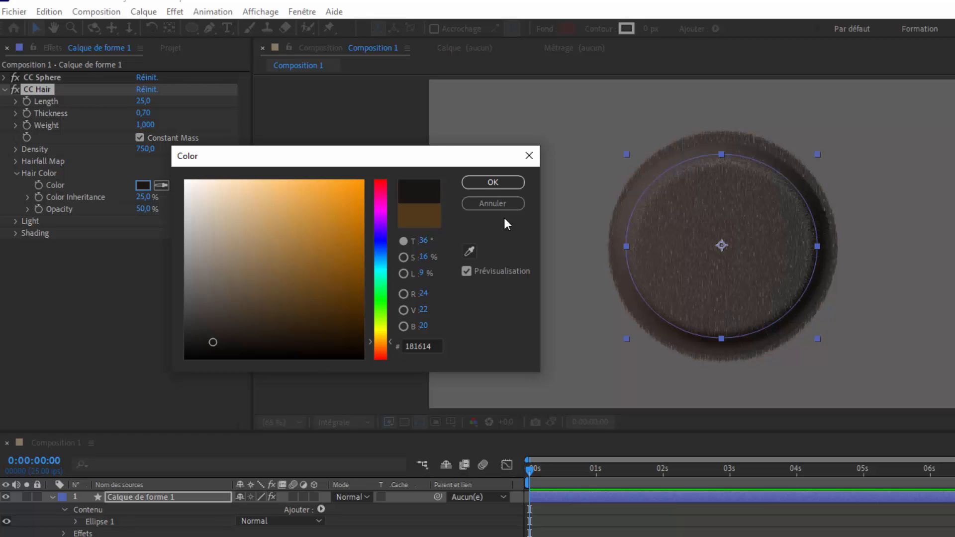
pyautogui.click(498, 180)
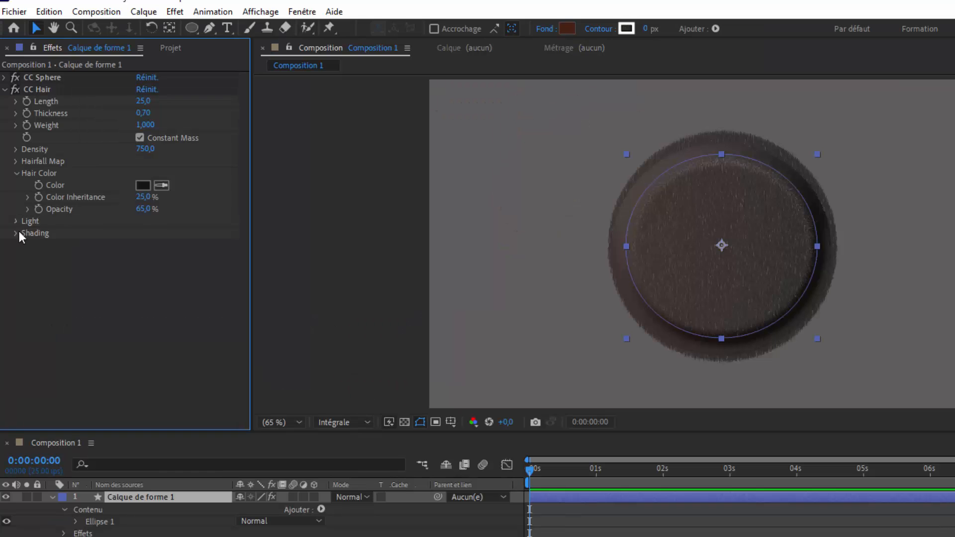
# Expand CC Hair's Light and Hairfall Map settings, set Add Noise to 60%, and collapse the effect.
pyautogui.click(17, 222)
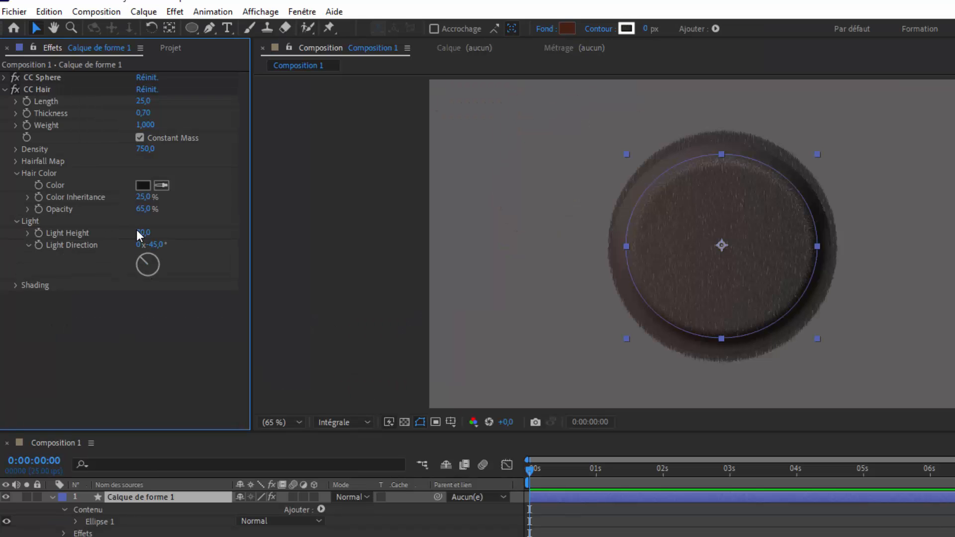
pyautogui.click(17, 160)
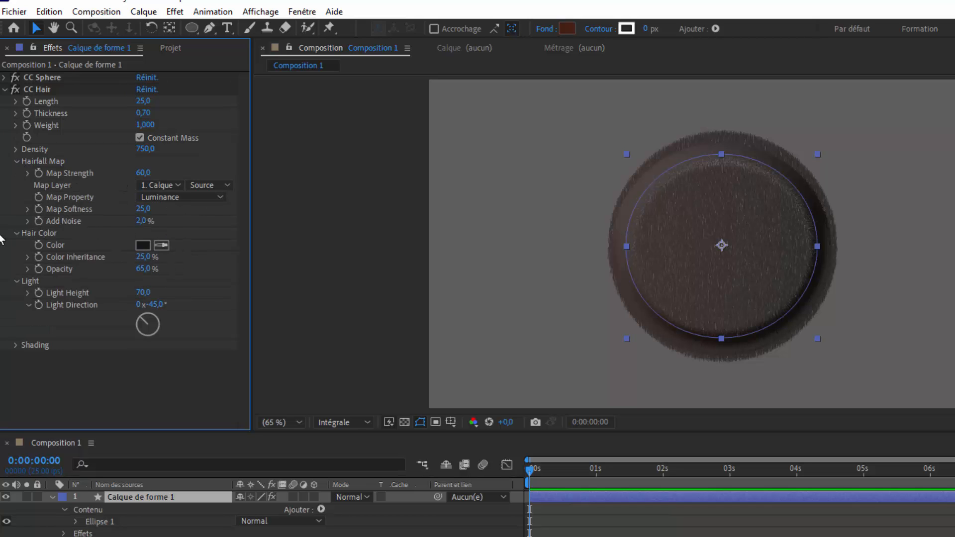
pyautogui.moveTo(142, 222); pyautogui.dragTo(178, 224)
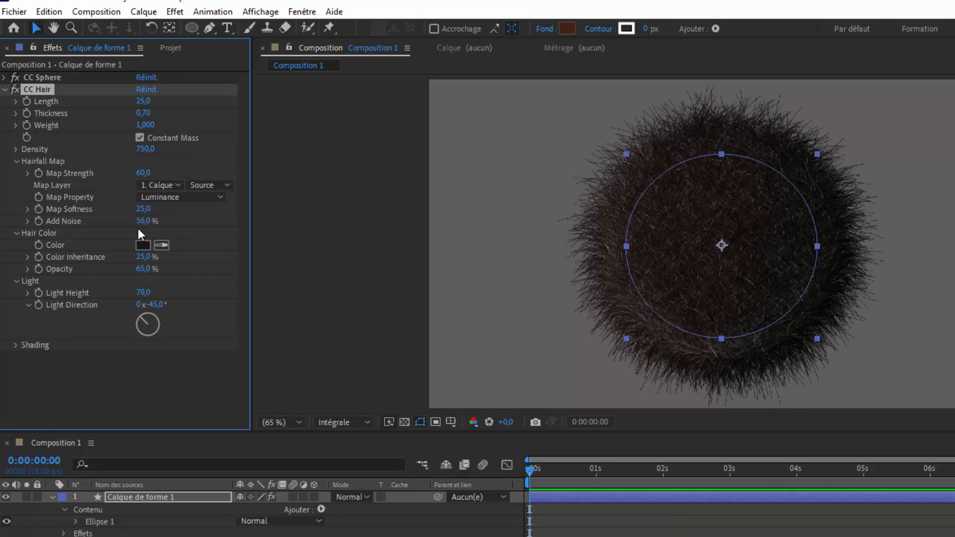
pyautogui.click(141, 221)
pyautogui.write('60')
pyautogui.press('Return')
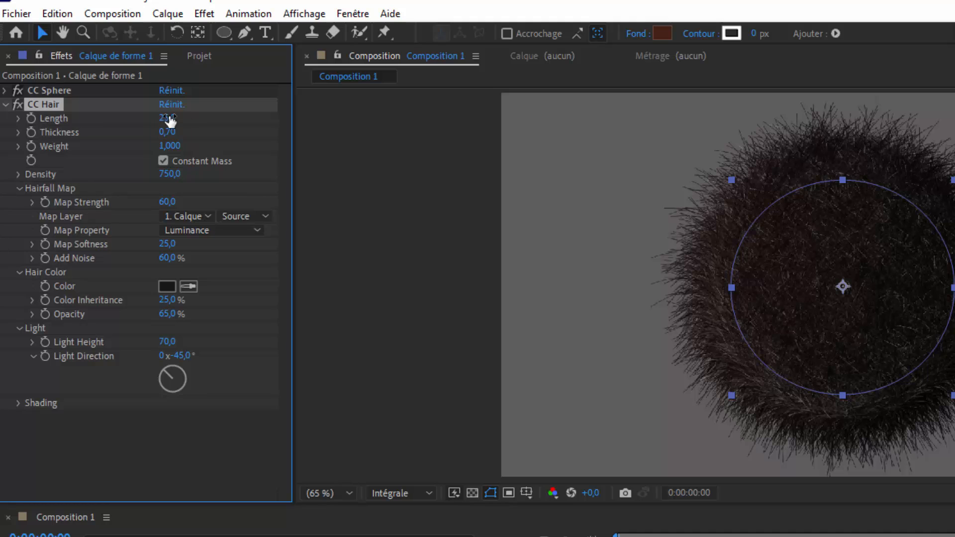
pyautogui.click(167, 119)
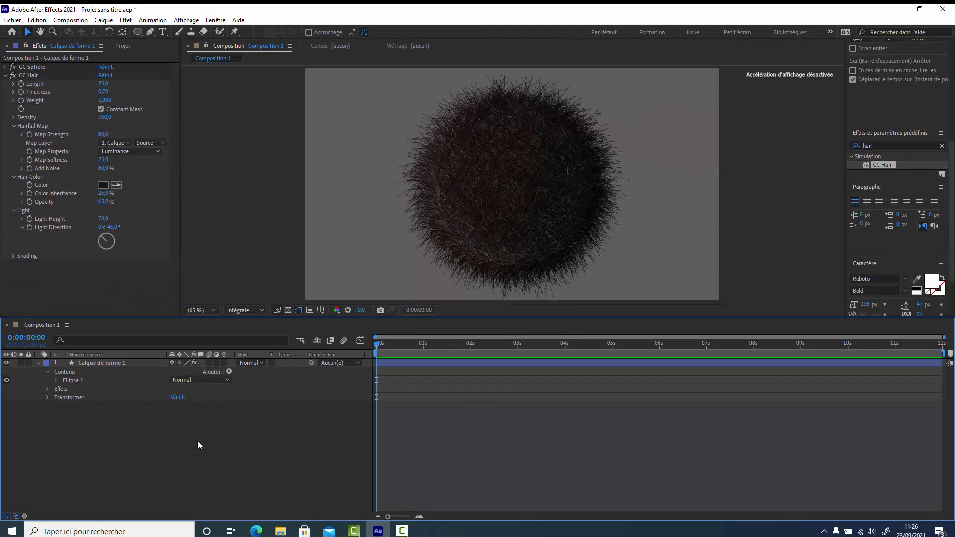
pyautogui.click(6, 75)
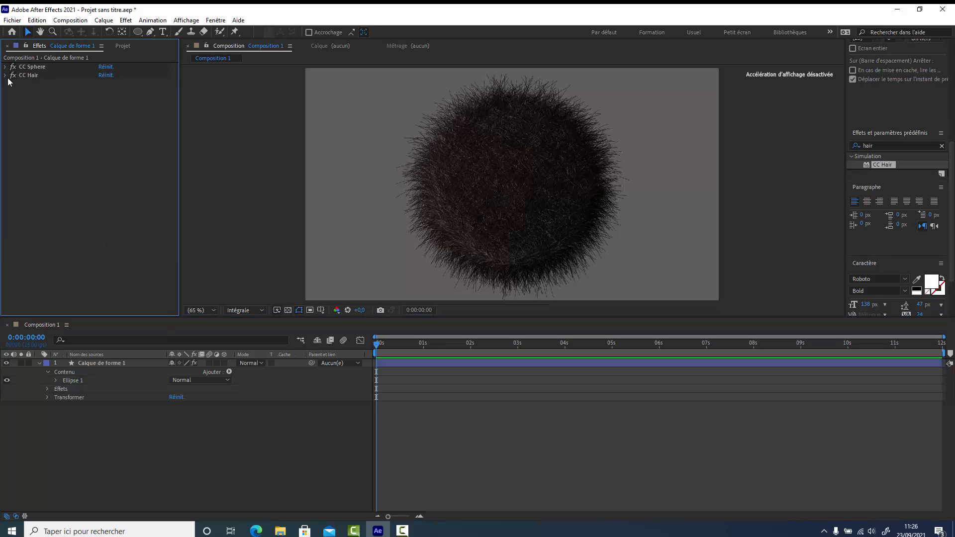
# Rename the composition Composition 1 as "corps" in the project, dismiss the error message, and duplicate the composition.
pyautogui.click(123, 46)
pyautogui.rightClick(38, 138)
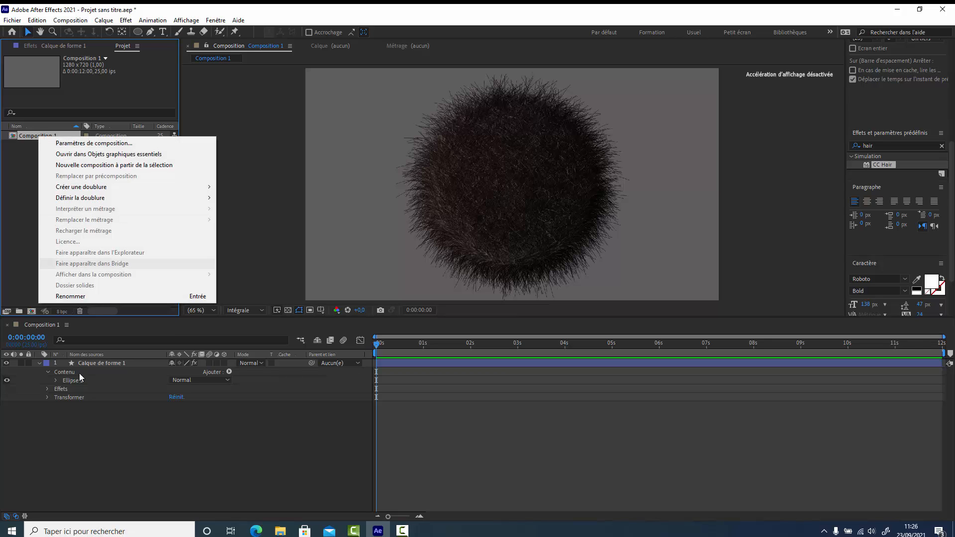
pyautogui.click(74, 296)
pyautogui.write('corps')
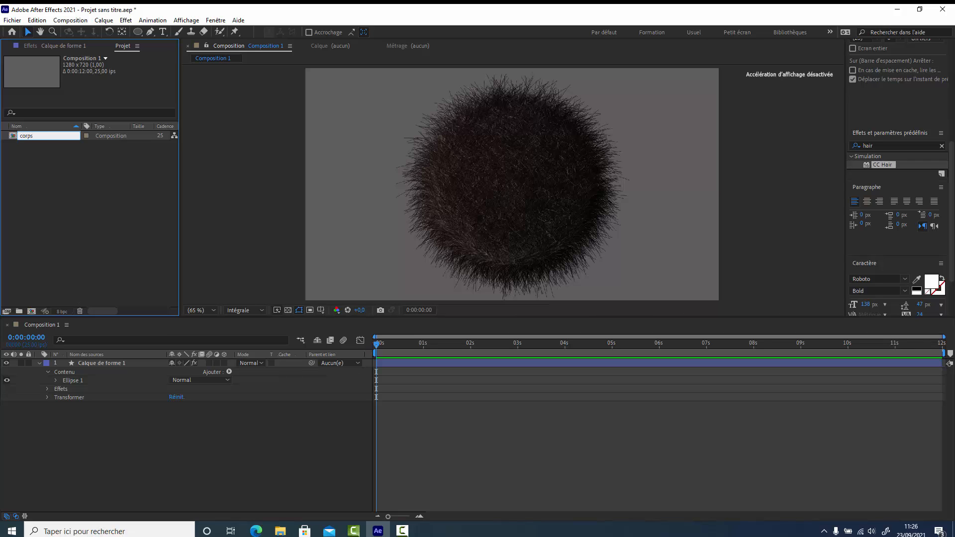
pyautogui.click(70, 179)
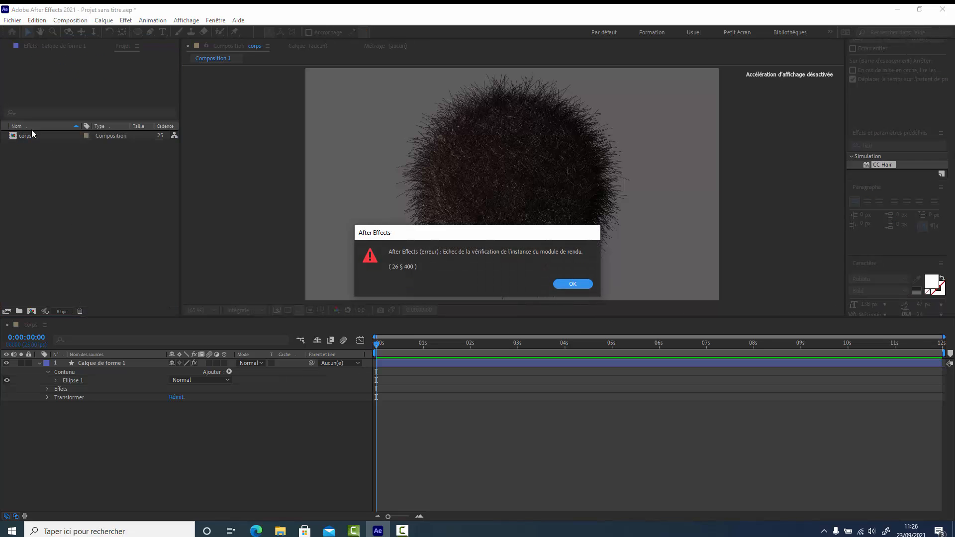
pyautogui.click(577, 287)
pyautogui.click(58, 136)
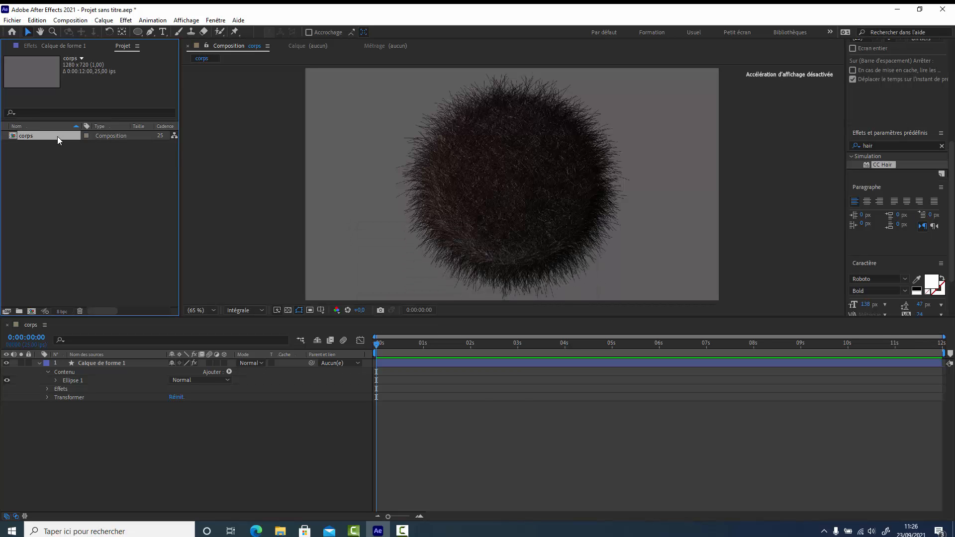
pyautogui.hotkey('ctrl', 'd')
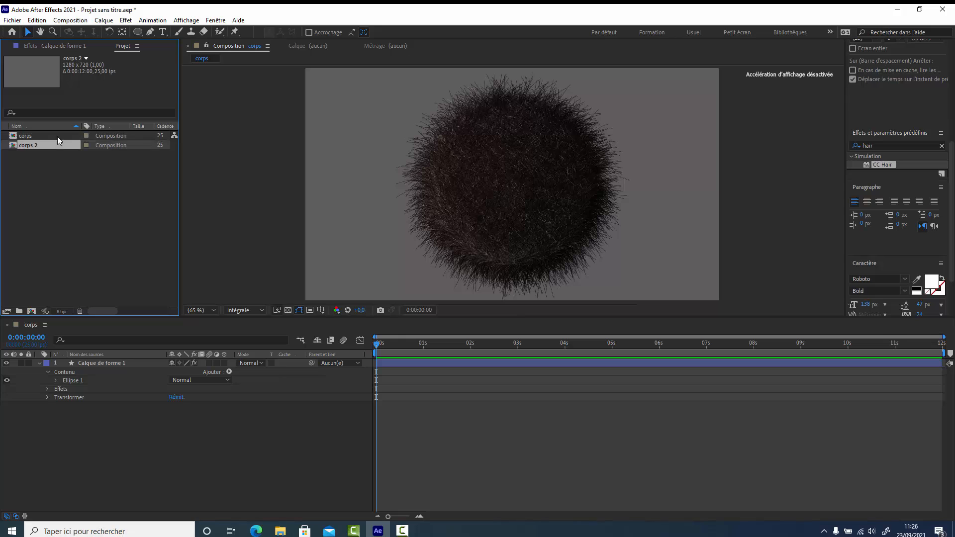
# Rename the duplicated composition corps 2 as "tete" and open it.
pyautogui.rightClick(33, 147)
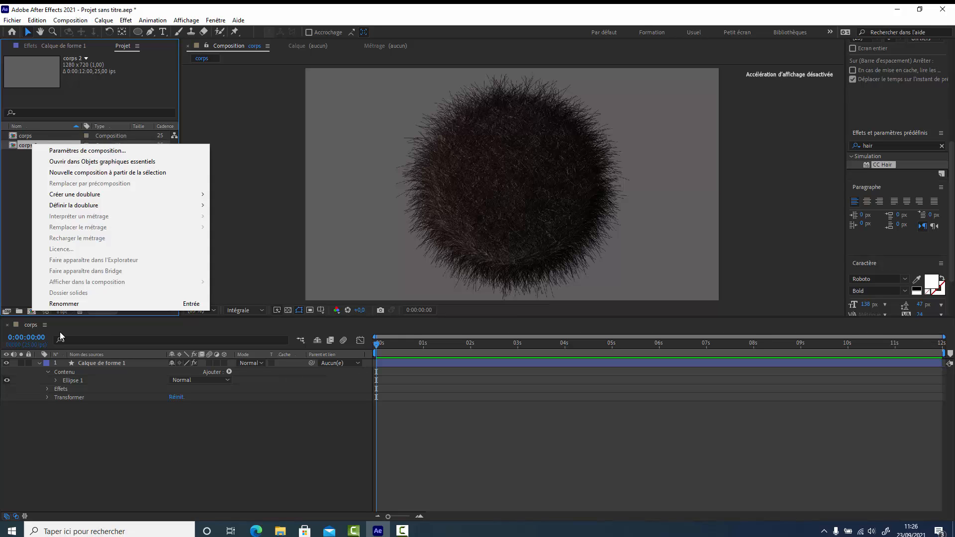
pyautogui.click(64, 307)
pyautogui.write('tete')
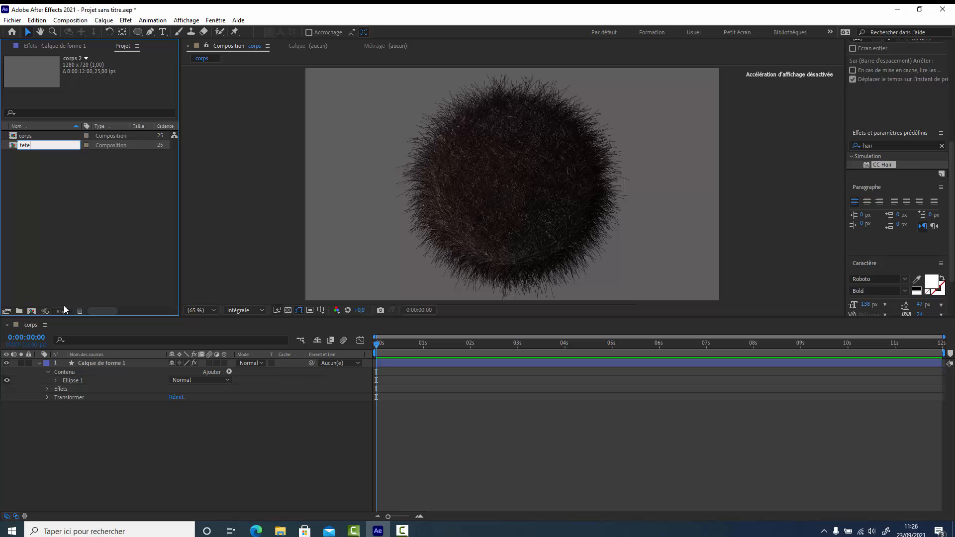
pyautogui.click(76, 221)
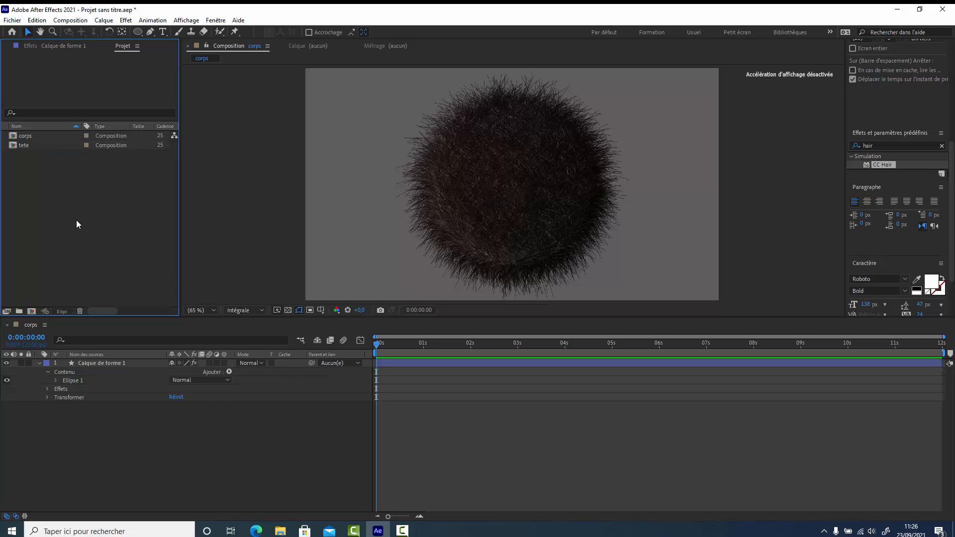
pyautogui.doubleClick(25, 145)
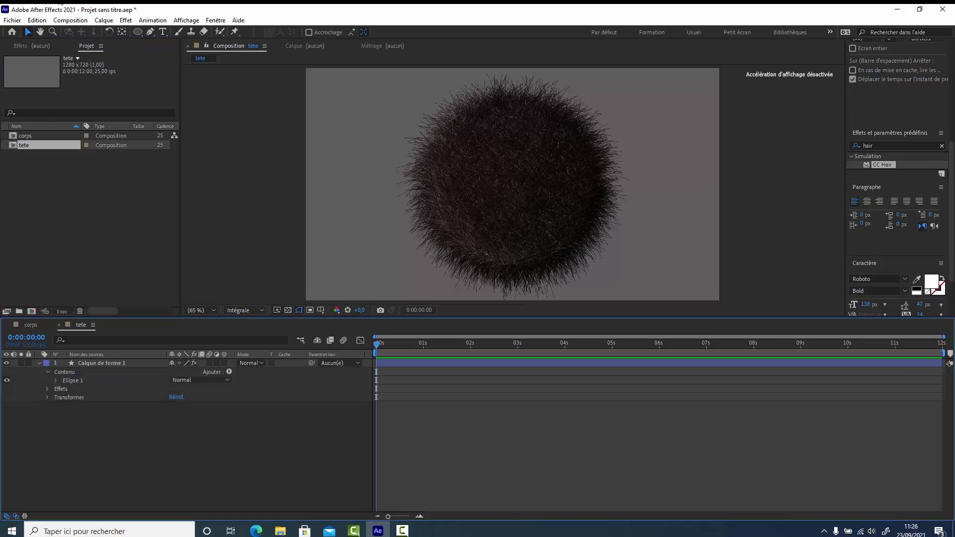
# Show the effects of the tete shape layer and set the CC Sphere radius to 75.
pyautogui.click(31, 45)
pyautogui.click(96, 362)
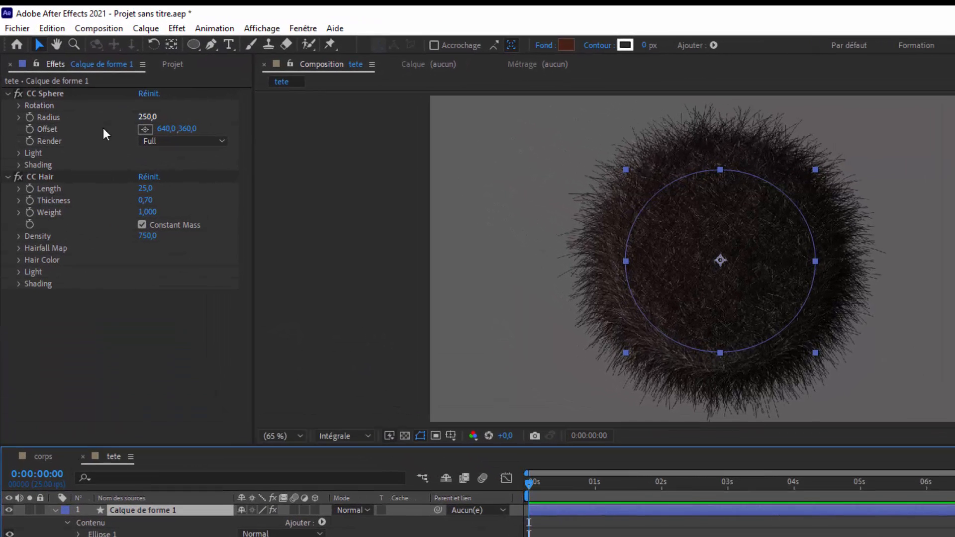
pyautogui.click(148, 118)
pyautogui.write('75')
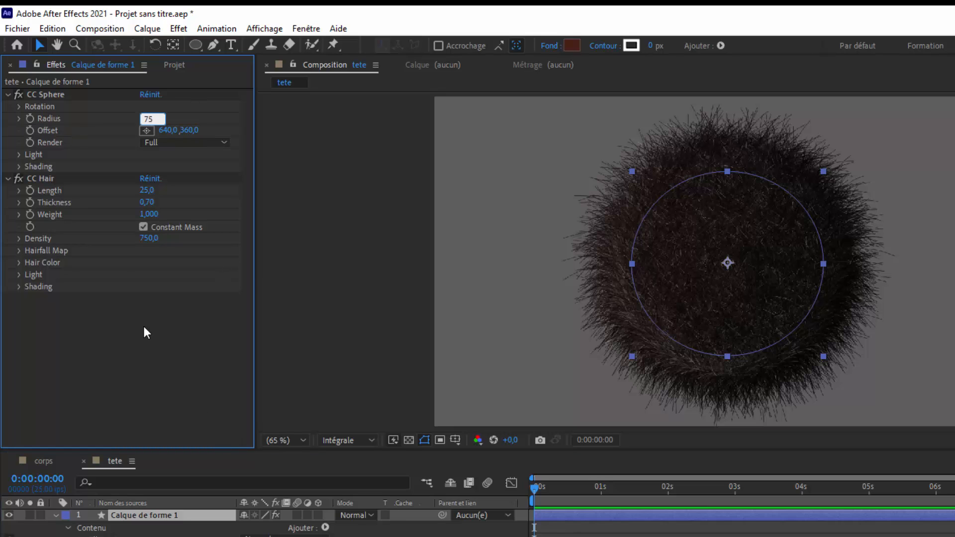
pyautogui.press('Return')
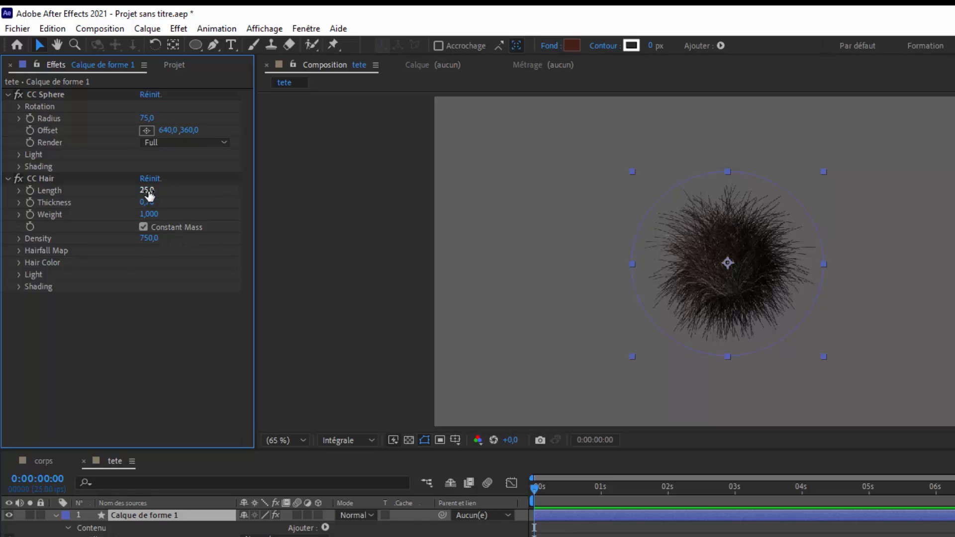
# Set the tete layer's CC Hair length to 19, thickness to 1.42 and density to 732.
pyautogui.moveTo(150, 195); pyautogui.dragTo(144, 190)
pyautogui.moveTo(144, 190); pyautogui.dragTo(191, 195)
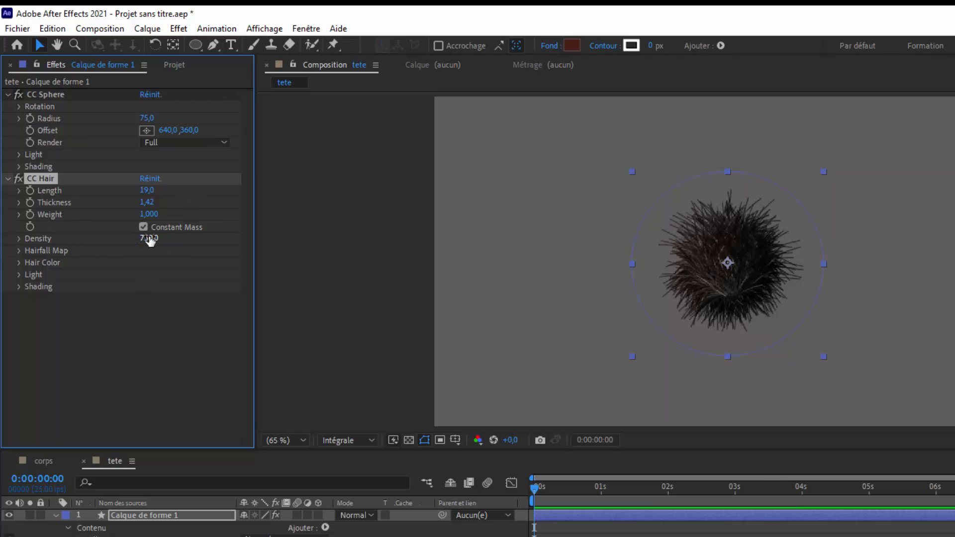
pyautogui.moveTo(143, 238); pyautogui.dragTo(136, 238)
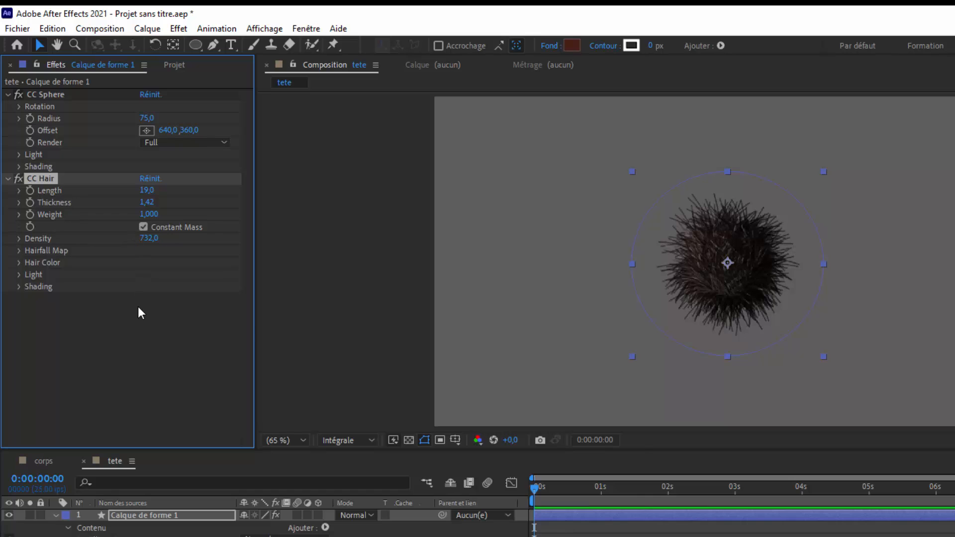
# Set CC Hair's Hairfall Map Add Noise to 56% and its Hair Color opacity to 86%.
pyautogui.click(19, 252)
pyautogui.moveTo(147, 316); pyautogui.dragTo(143, 311)
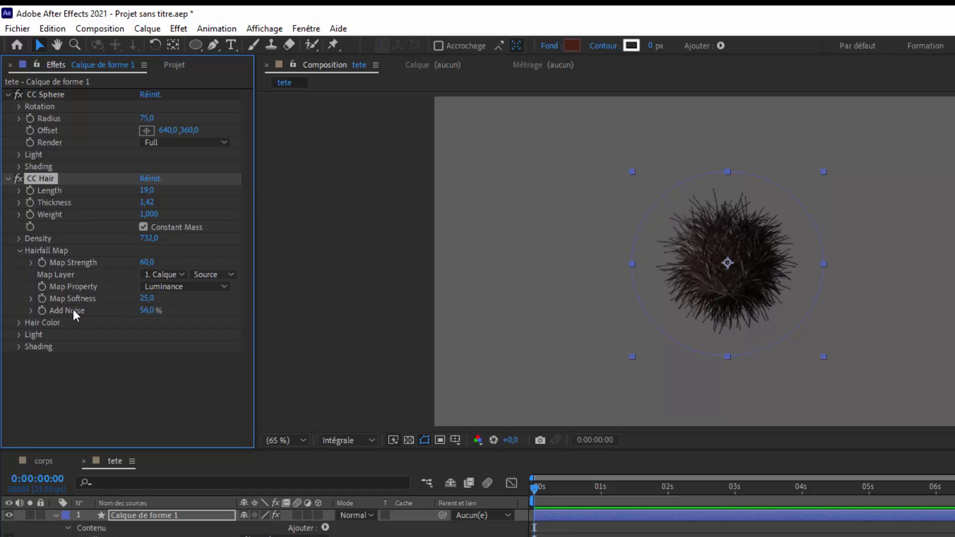
pyautogui.click(19, 323)
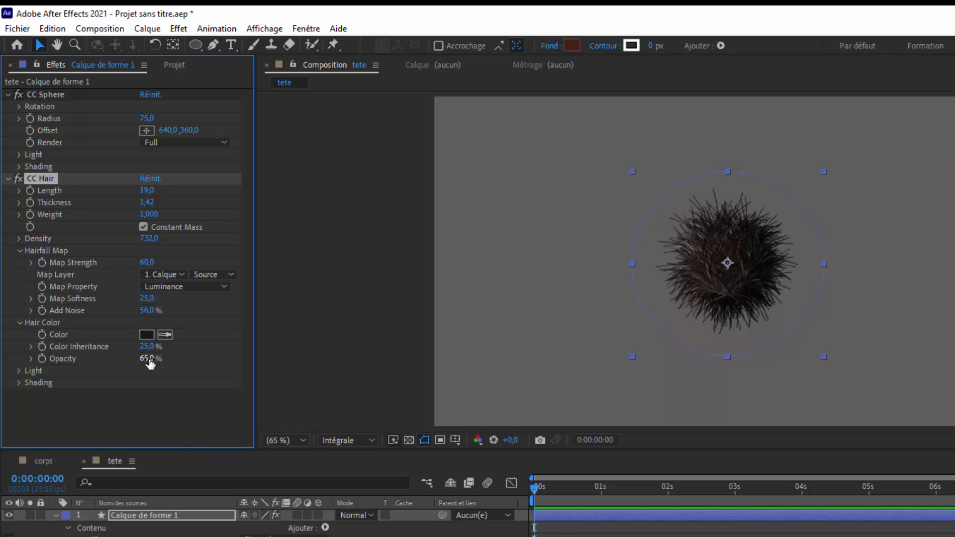
pyautogui.moveTo(147, 363); pyautogui.dragTo(158, 357)
pyautogui.click(166, 422)
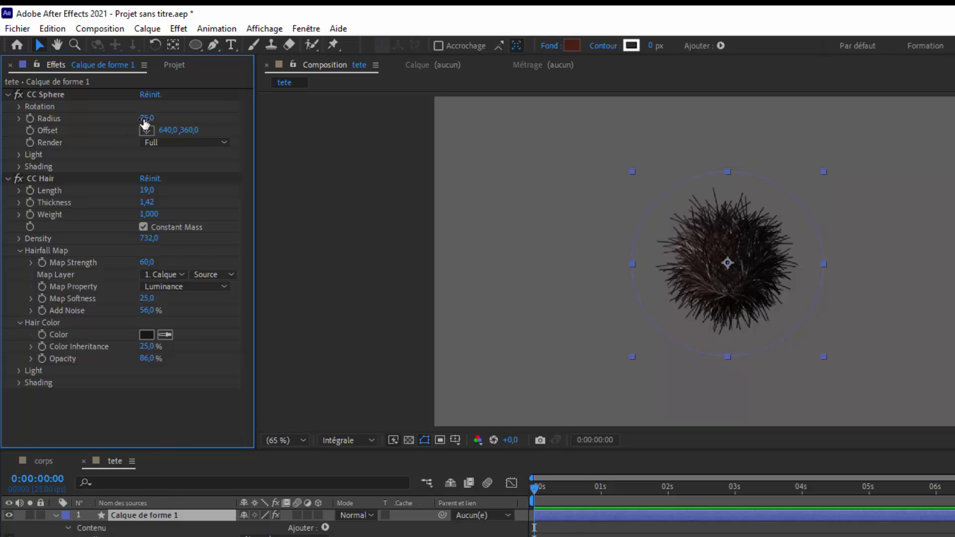
# Set the CC Sphere radius to 100 and collapse the CC Sphere and CC Hair settings.
pyautogui.click(146, 119)
pyautogui.write('100')
pyautogui.press('Return')
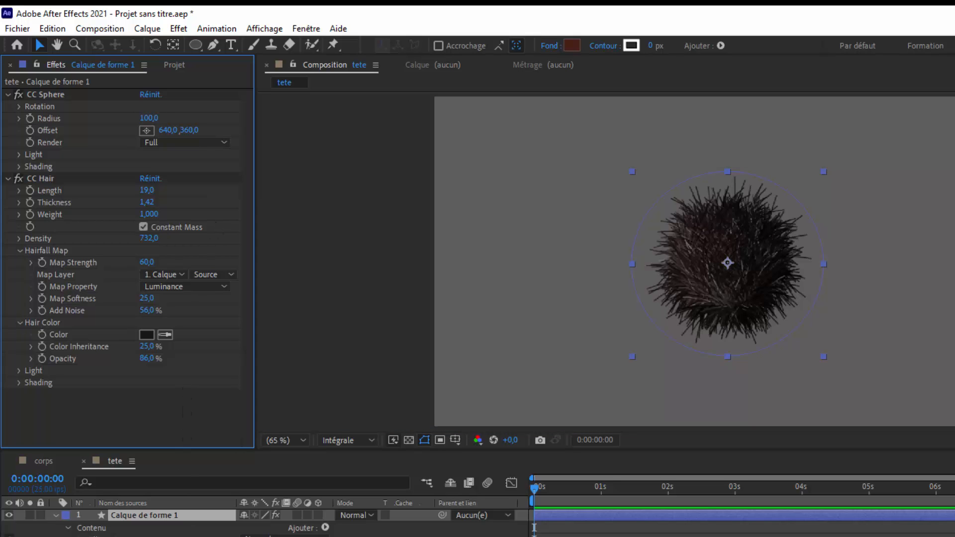
pyautogui.click(8, 94)
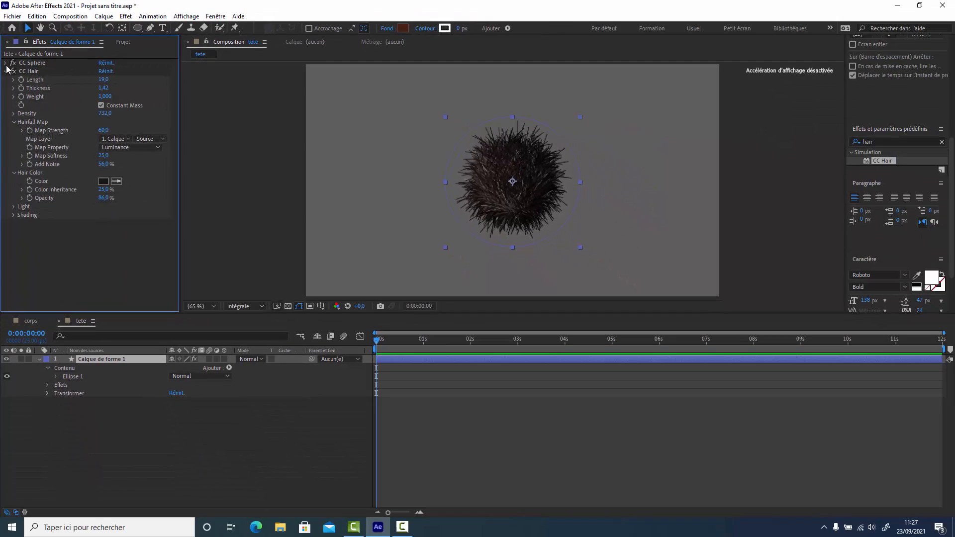
pyautogui.click(6, 70)
# Create a new 1280 x 720 composition named Composition 1 with the HDV/HDTV 720 25 preset and a 12-second duration.
pyautogui.click(123, 43)
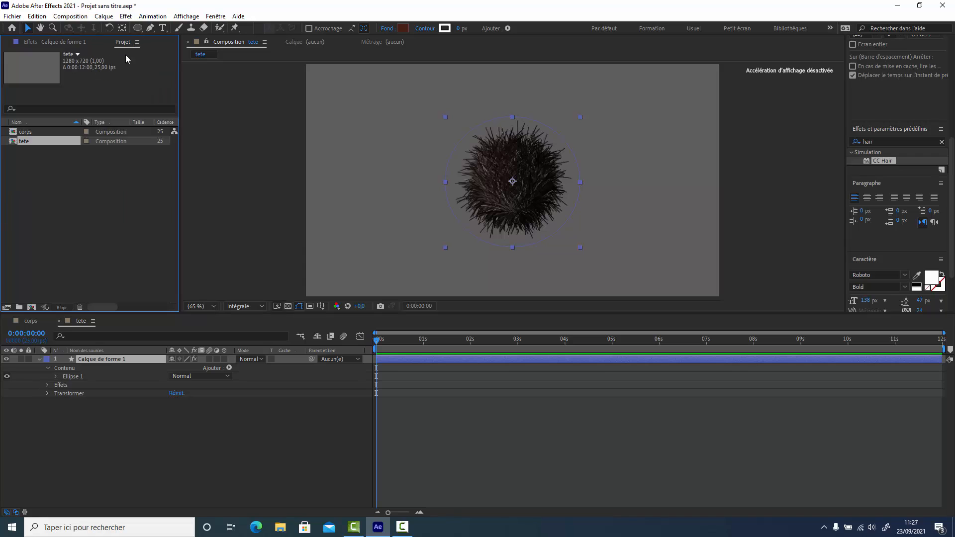
pyautogui.click(77, 226)
pyautogui.click(71, 15)
pyautogui.click(99, 40)
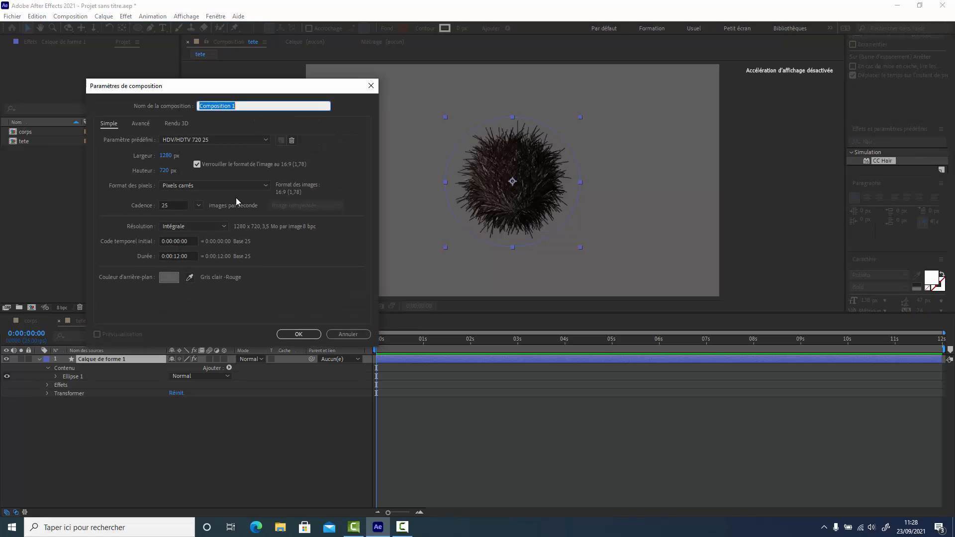
pyautogui.click(304, 336)
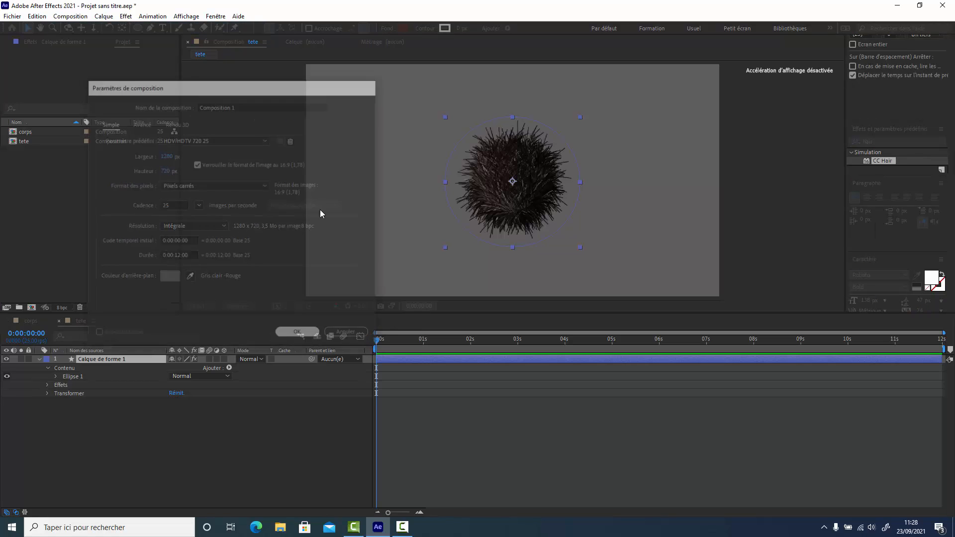
# Draw a long, thin horizontal rounded rectangle slightly left of centre in Composition 1.
pyautogui.click(140, 28)
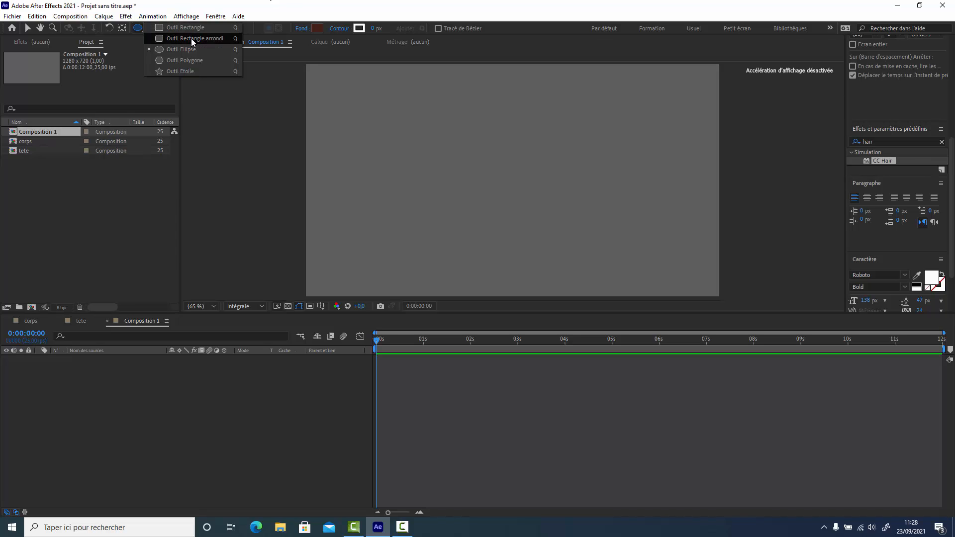
pyautogui.click(191, 38)
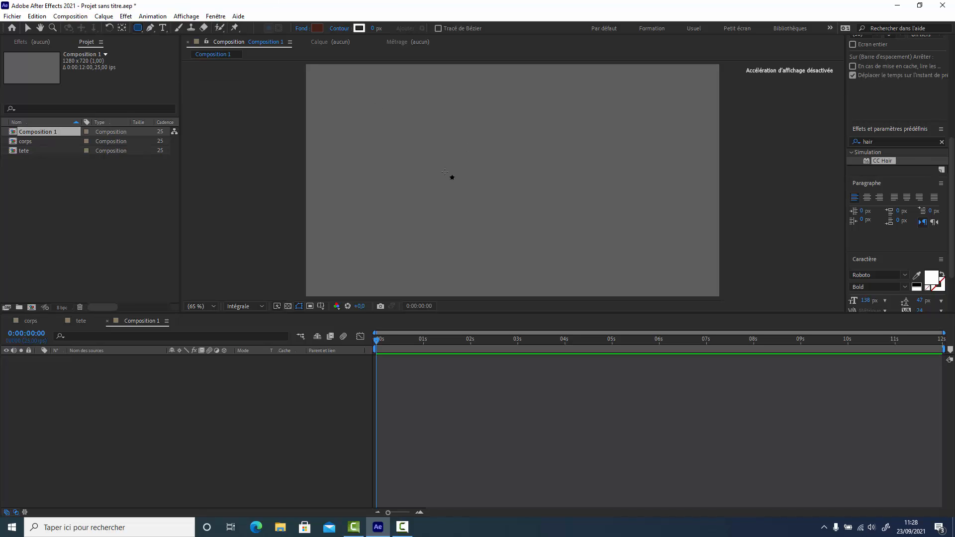
pyautogui.moveTo(390, 165); pyautogui.dragTo(540, 185)
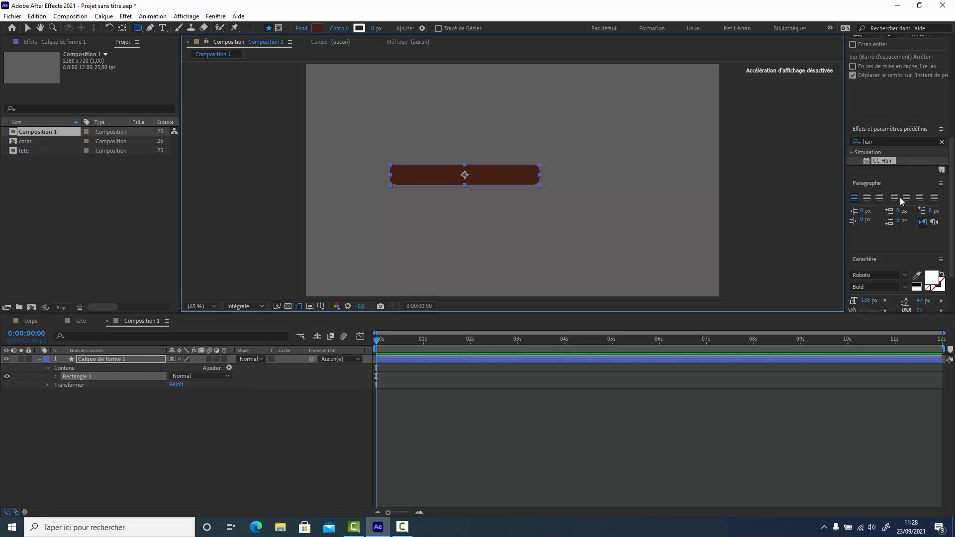
# Apply CC Hair to the rounded rectangle layer, enable Constant Mass and set the density to 750.
pyautogui.moveTo(886, 162); pyautogui.dragTo(102, 367)
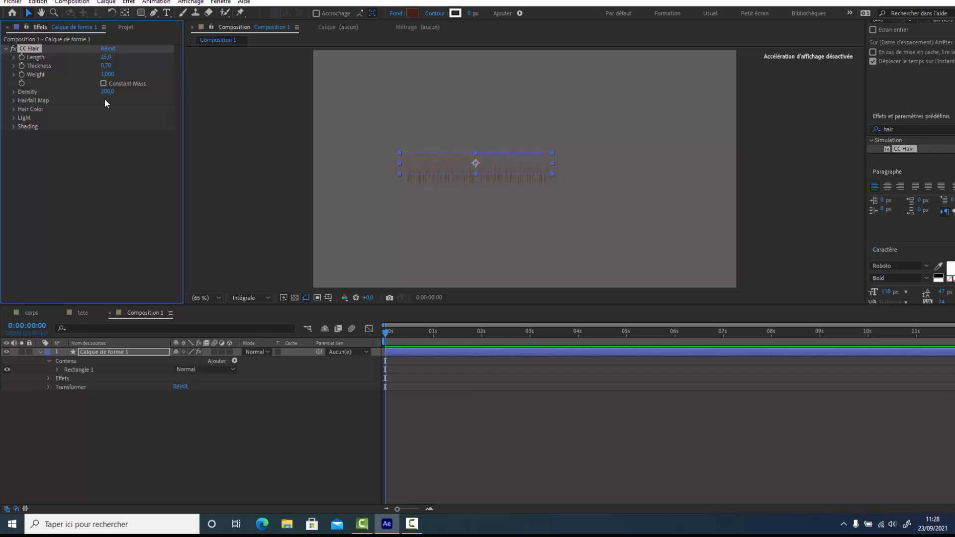
pyautogui.click(104, 83)
pyautogui.click(106, 93)
pyautogui.write('750')
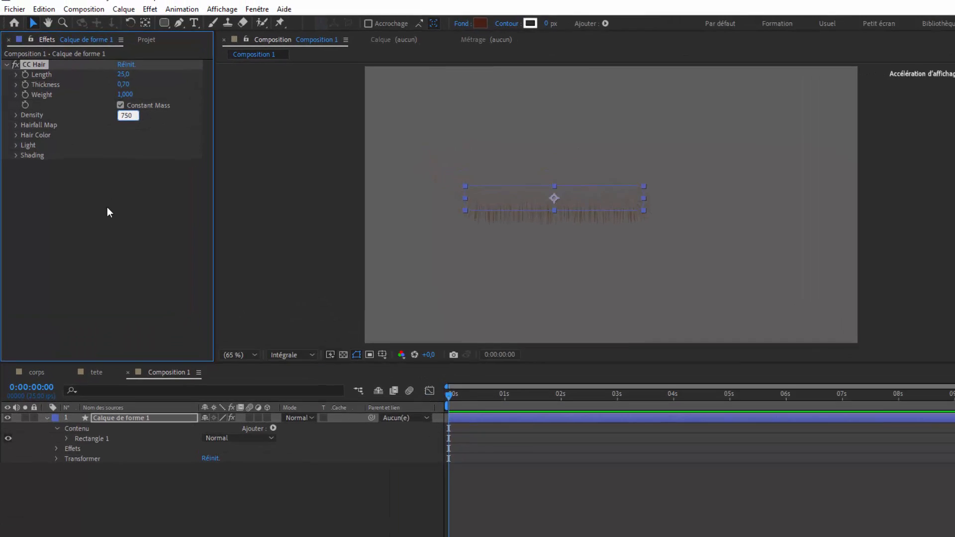
pyautogui.press('Return')
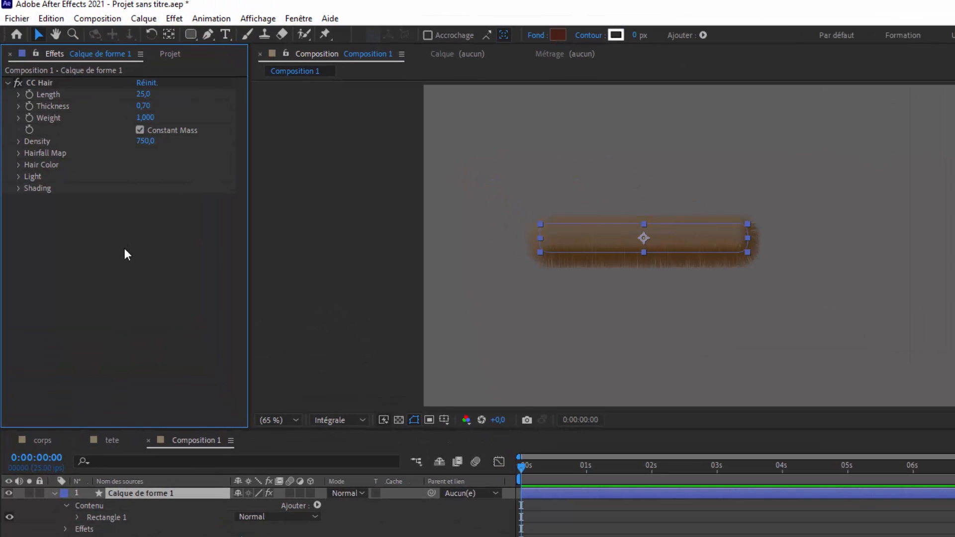
# Set the rectangle's CC Hair Add Noise to 54%, length to 9 and Map Softness to 24.3.
pyautogui.click(19, 153)
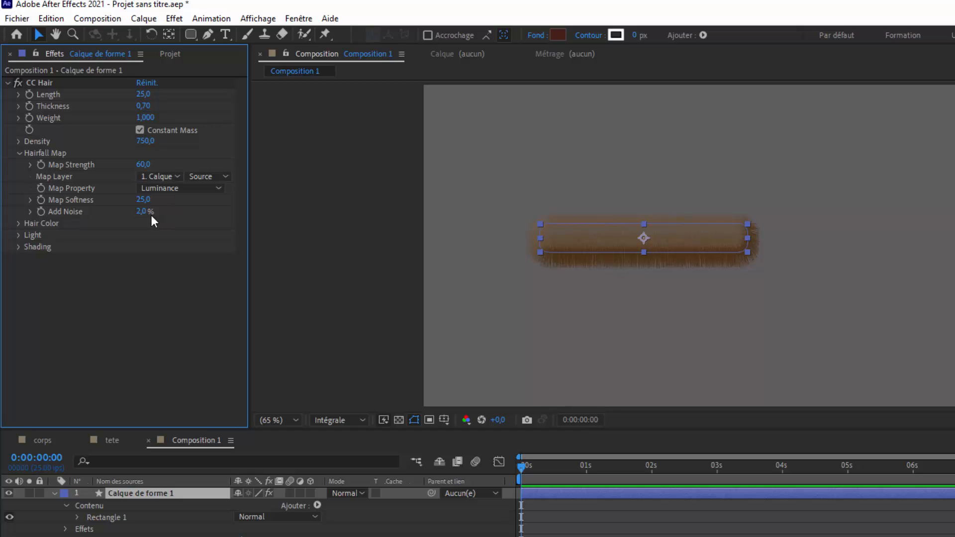
pyautogui.moveTo(153, 212); pyautogui.dragTo(179, 212)
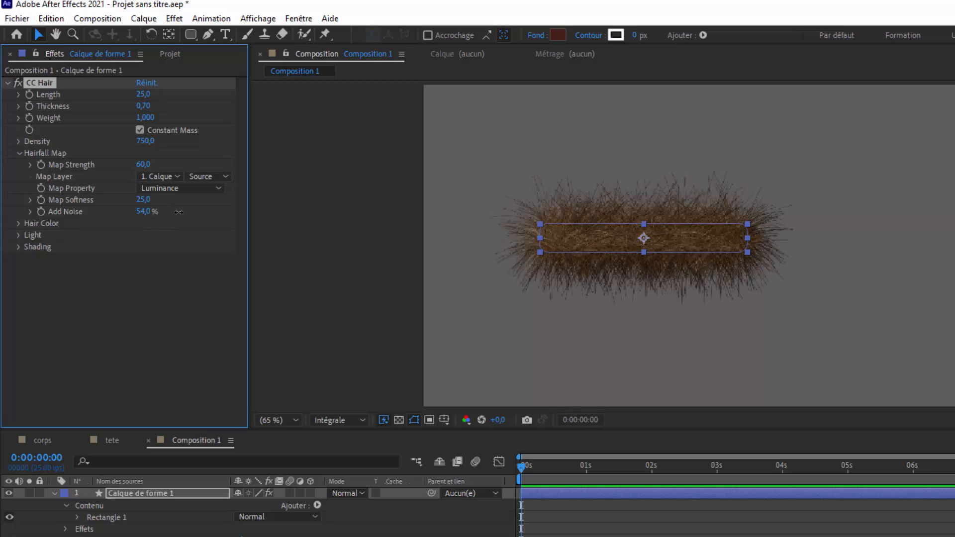
pyautogui.moveTo(148, 96); pyautogui.dragTo(136, 95)
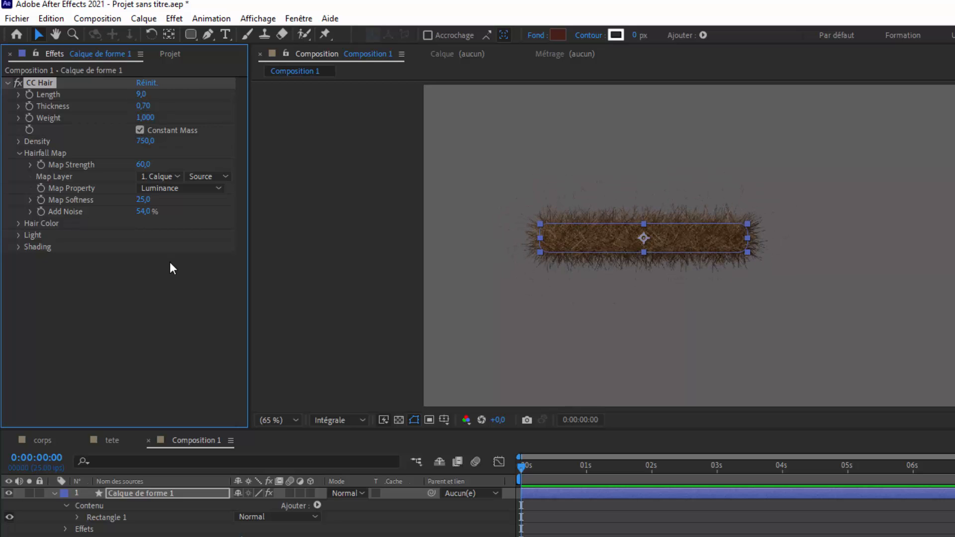
pyautogui.moveTo(145, 204); pyautogui.dragTo(138, 200)
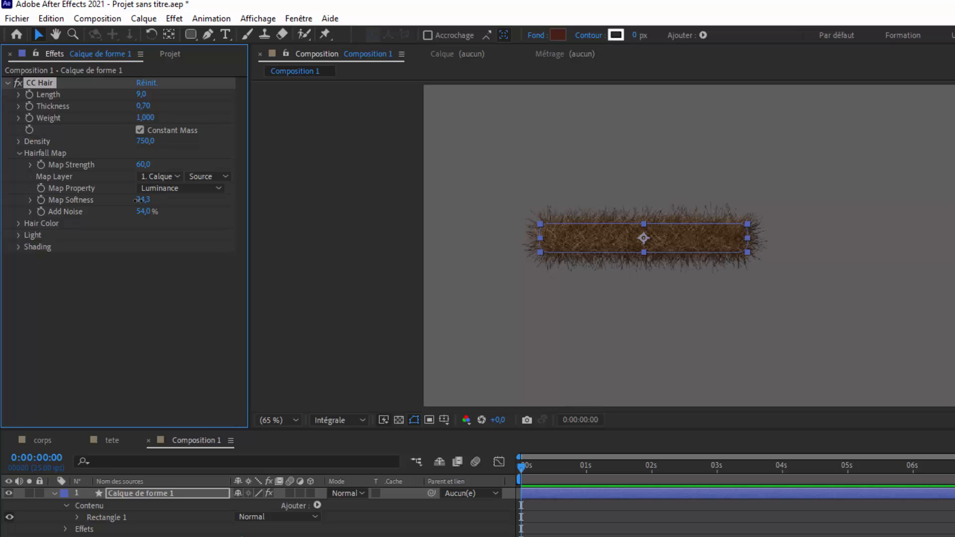
# Set the rectangle's CC Hair color to near-black #0B0805.
pyautogui.click(18, 222)
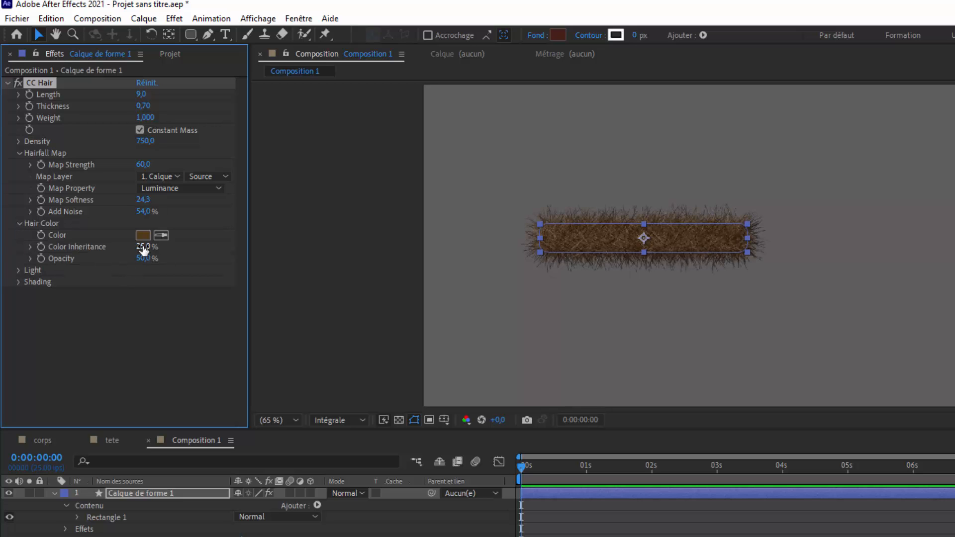
pyautogui.click(143, 236)
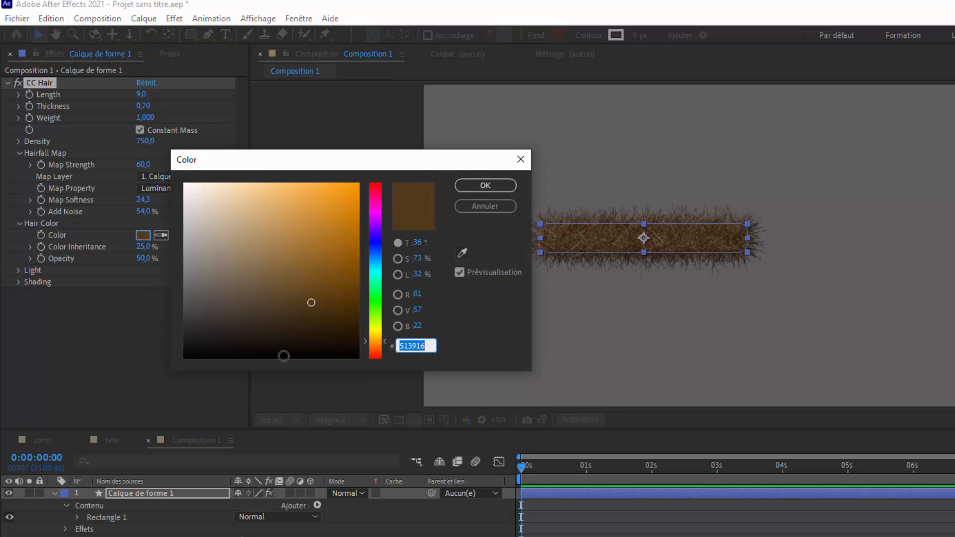
pyautogui.click(282, 350)
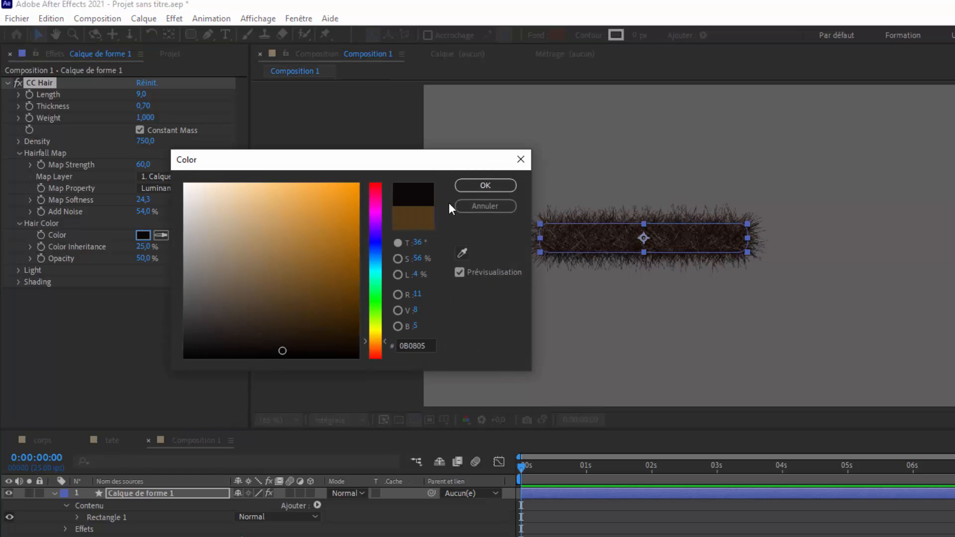
pyautogui.click(485, 186)
pyautogui.click(108, 351)
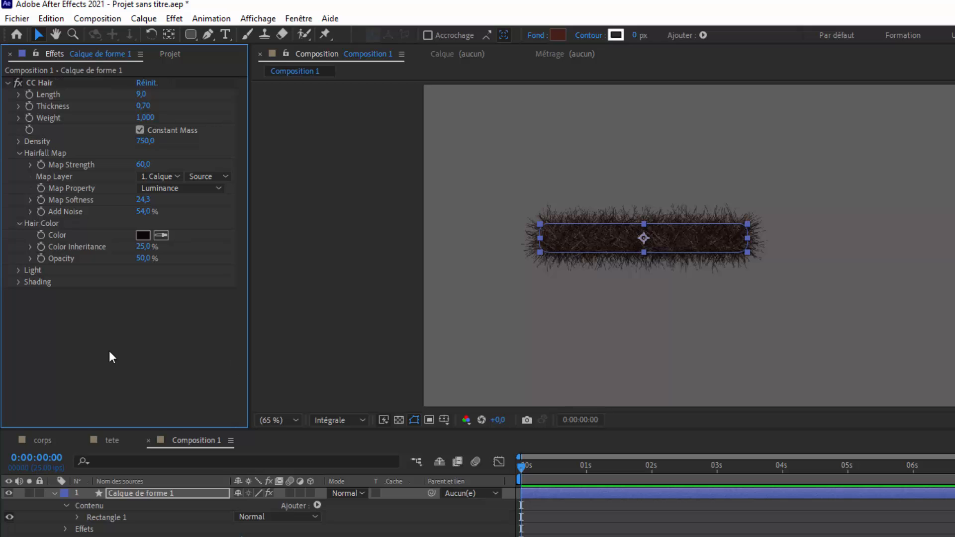
# Deselect the rectangle layer and duplicate Composition 1 in the project.
pyautogui.click(169, 535)
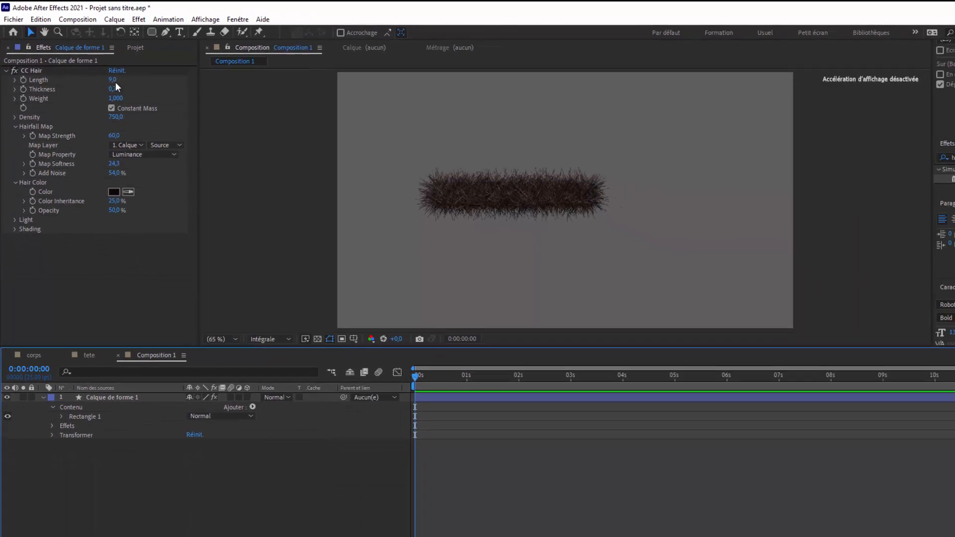
pyautogui.click(8, 69)
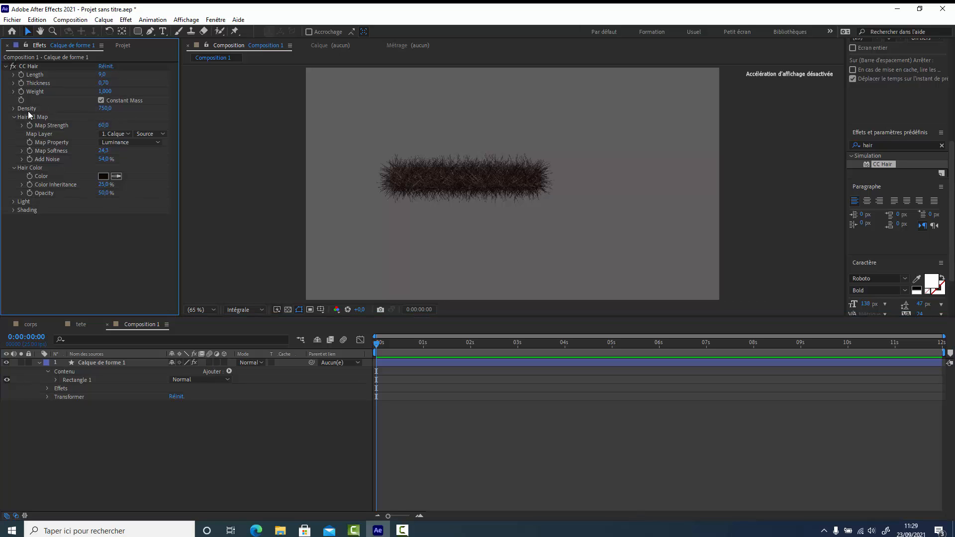
pyautogui.click(124, 45)
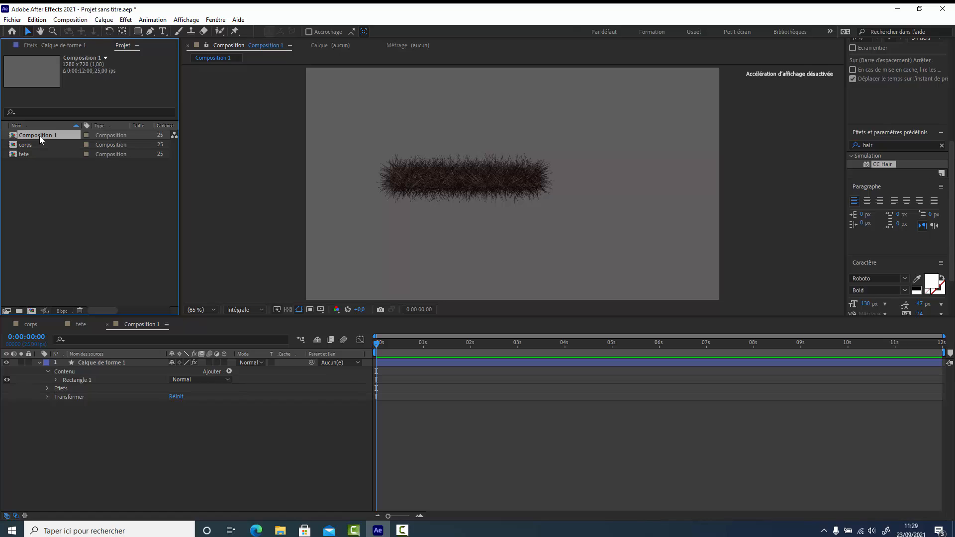
pyautogui.hotkey('ctrl', 'd')
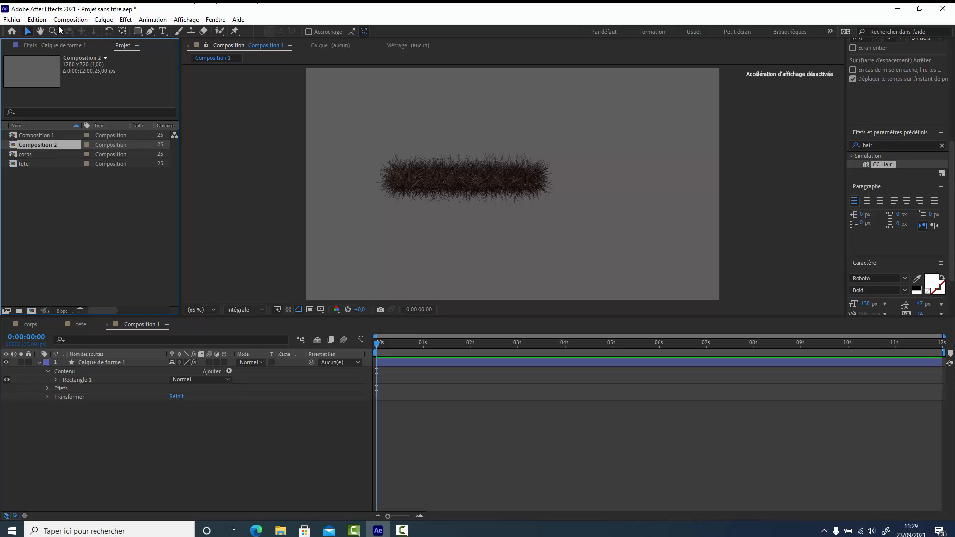
# Create a new composition named "patte droite".
pyautogui.rightClick(83, 242)
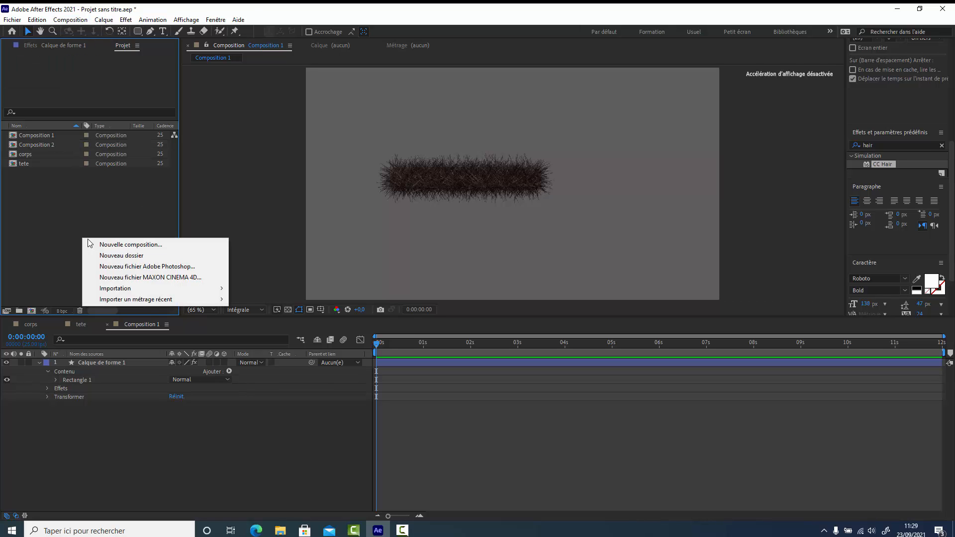
pyautogui.click(118, 248)
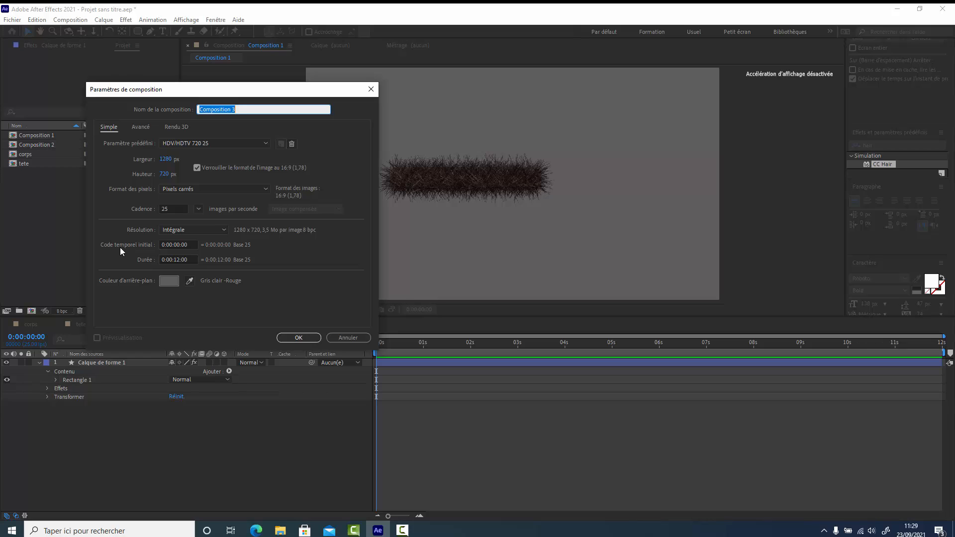
pyautogui.write('patte droite')
pyautogui.press('Return')
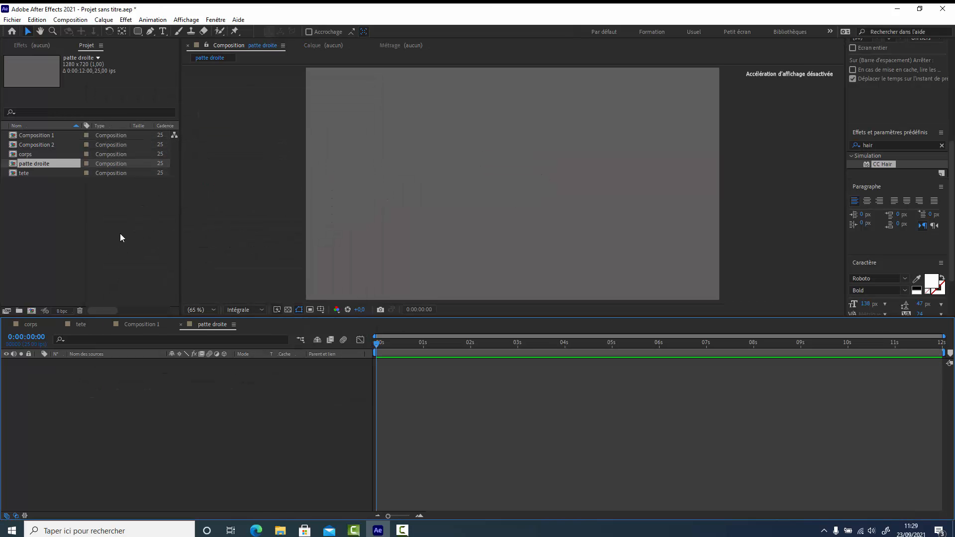
# Add Composition 1 and Composition 2 together as layers in the patte droite composition.
pyautogui.click(44, 136)
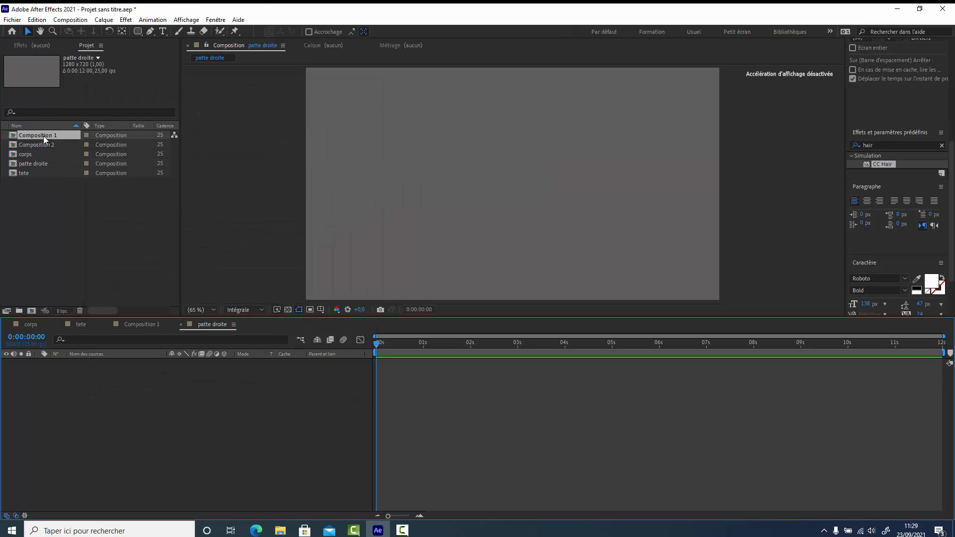
pyautogui.keyDown('shift'); pyautogui.click(43, 145); pyautogui.keyUp('shift')
pyautogui.moveTo(46, 133); pyautogui.dragTo(129, 418)
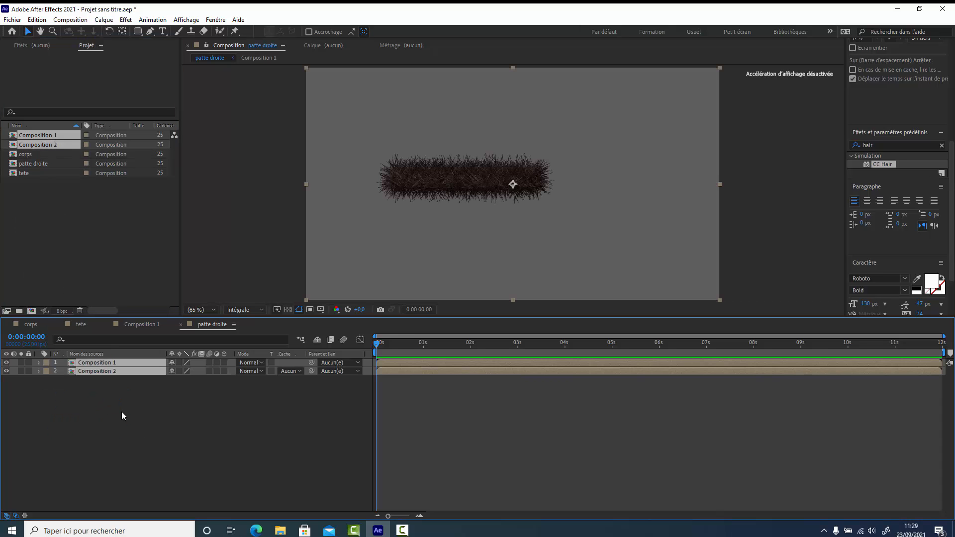
pyautogui.click(95, 442)
# Move the Composition 2 layer rightward to extend the Composition 1 segment, and place its anchor point at the joint between them.
pyautogui.click(101, 372)
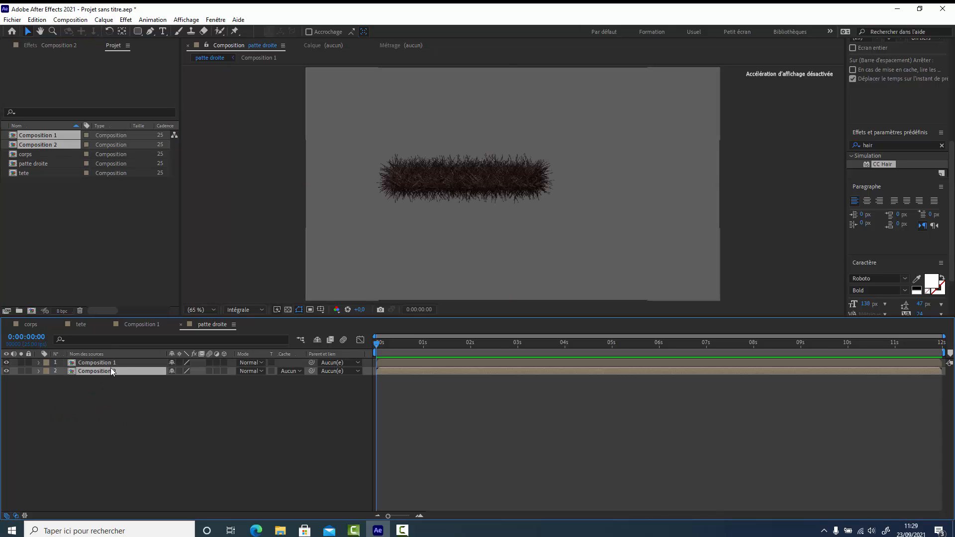
pyautogui.moveTo(448, 174); pyautogui.dragTo(597, 179)
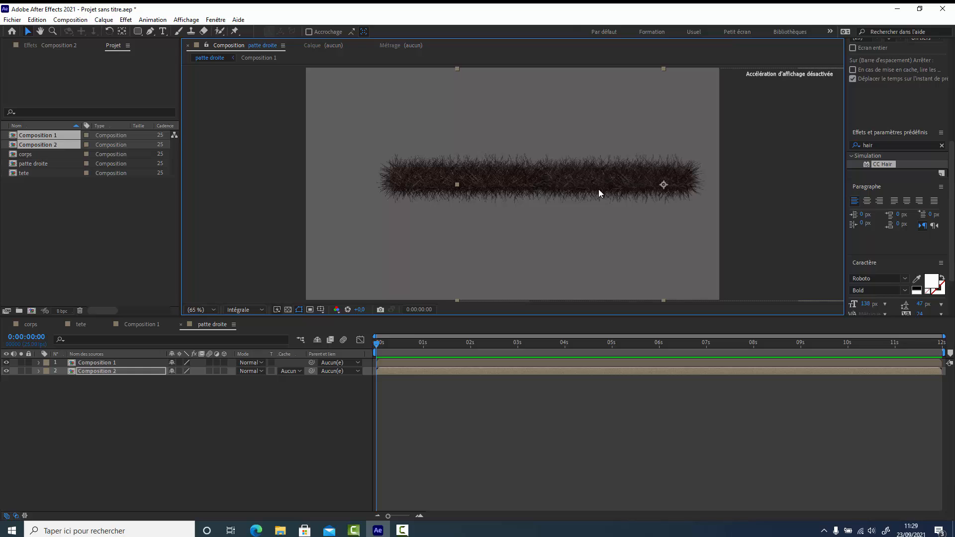
pyautogui.click(122, 31)
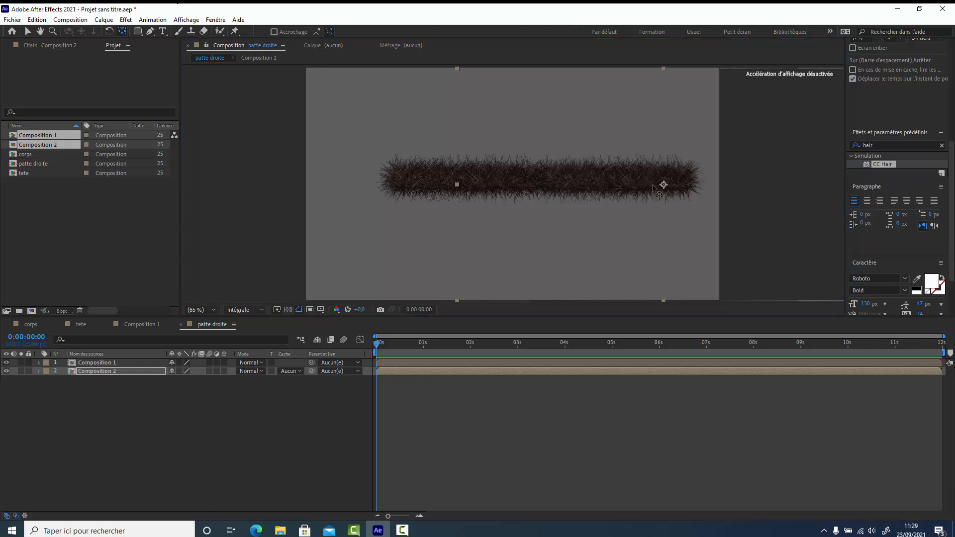
pyautogui.moveTo(663, 185); pyautogui.dragTo(538, 183)
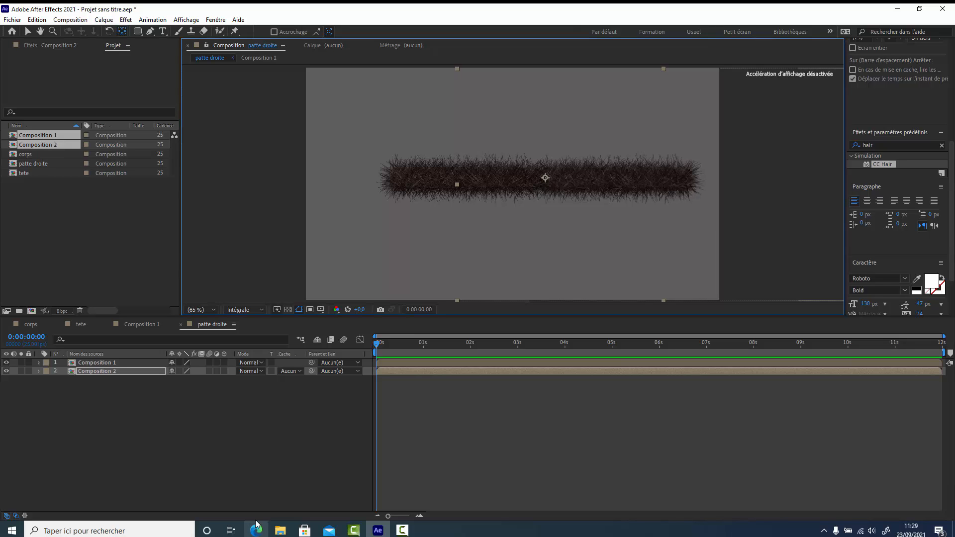
# Set the rotation of the Composition 2 layer in patte droite to 40° so the leg bends downward.
pyautogui.press('r')
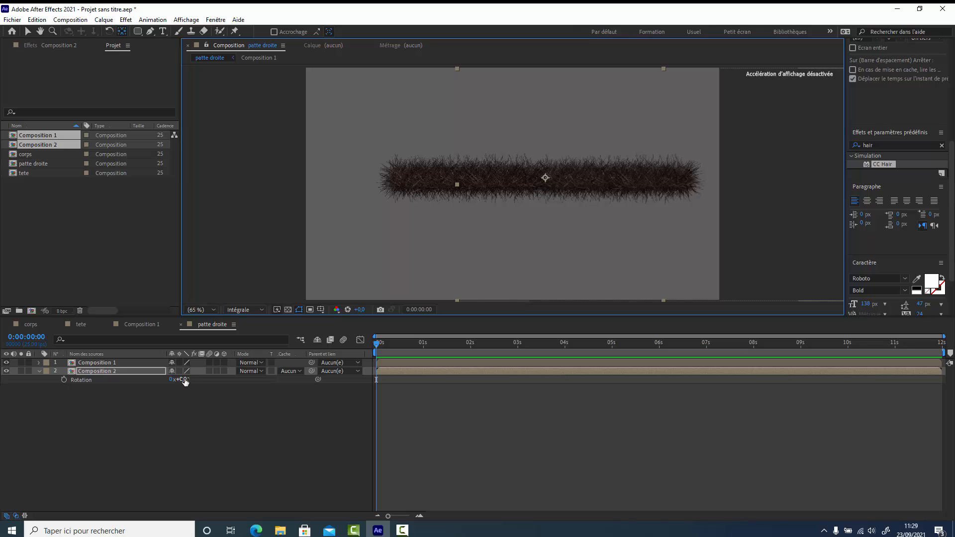
pyautogui.moveTo(184, 381); pyautogui.dragTo(199, 377)
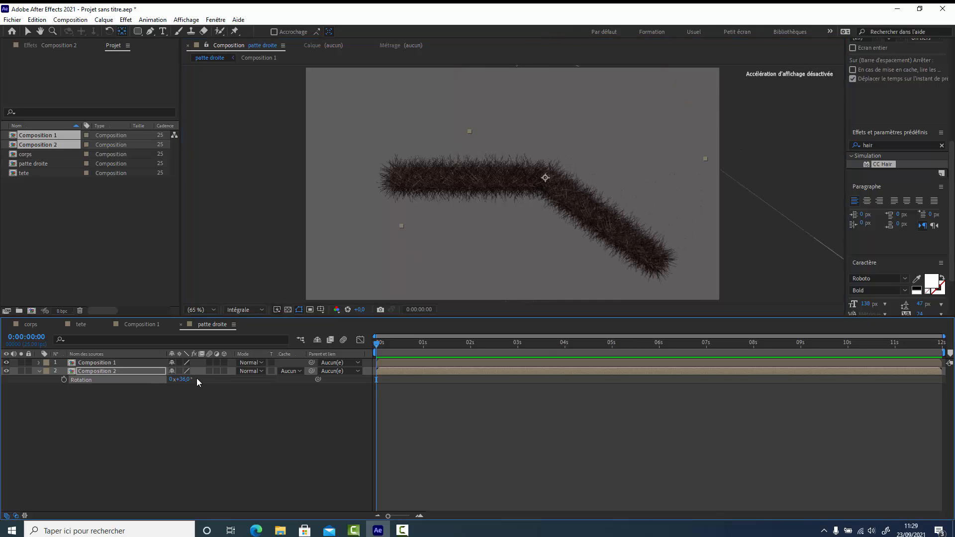
pyautogui.click(184, 379)
pyautogui.write('40')
pyautogui.press('Return')
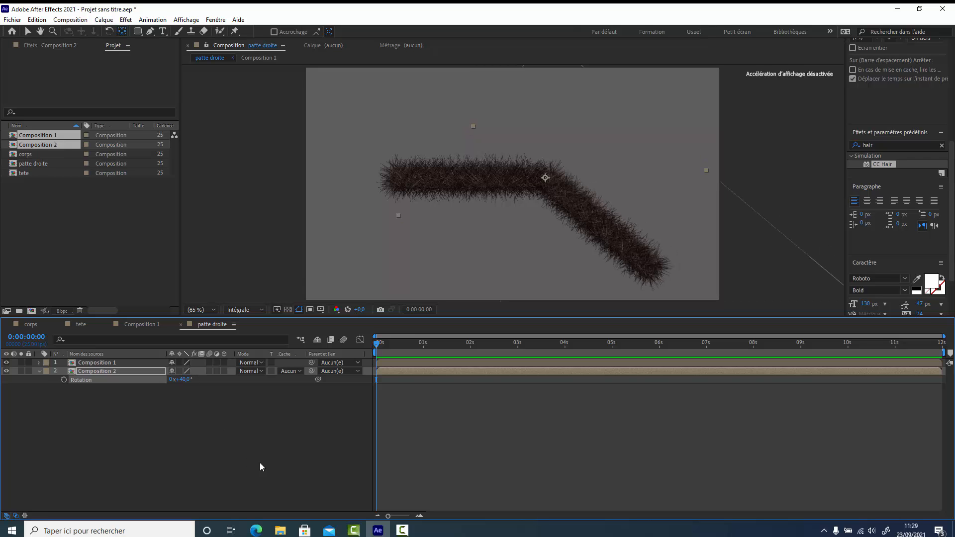
pyautogui.click(274, 432)
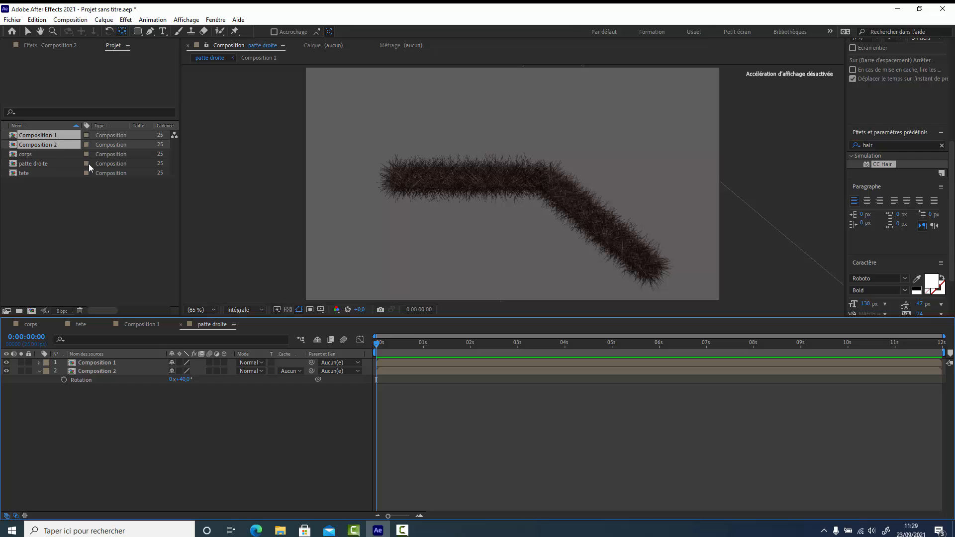
# Create a new composition named "patte gauche".
pyautogui.click(65, 229)
pyautogui.rightClick(66, 225)
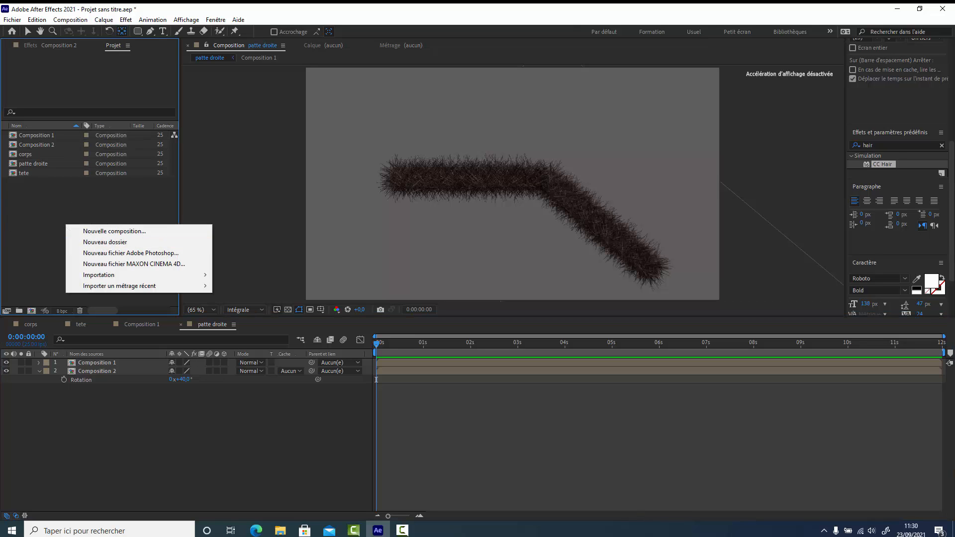
pyautogui.click(111, 232)
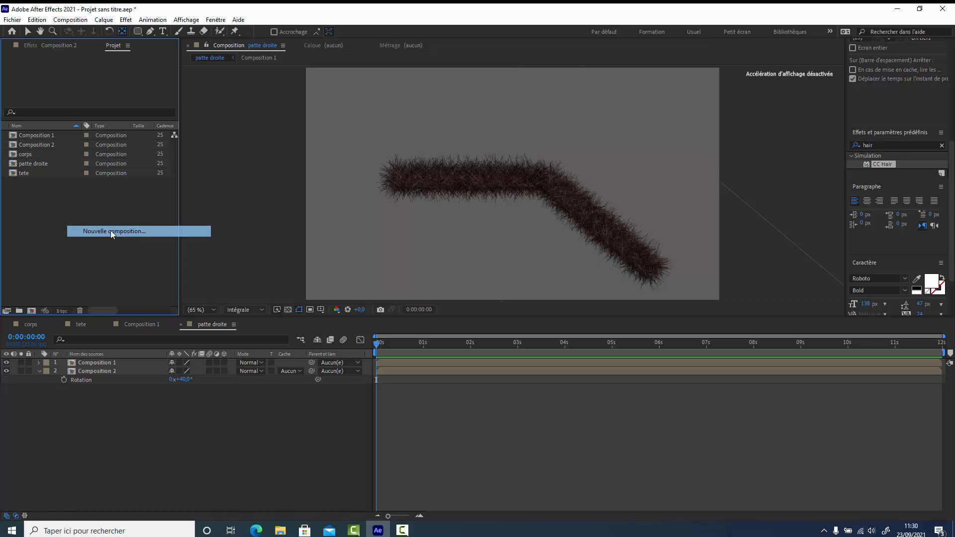
pyautogui.write('patte gauche')
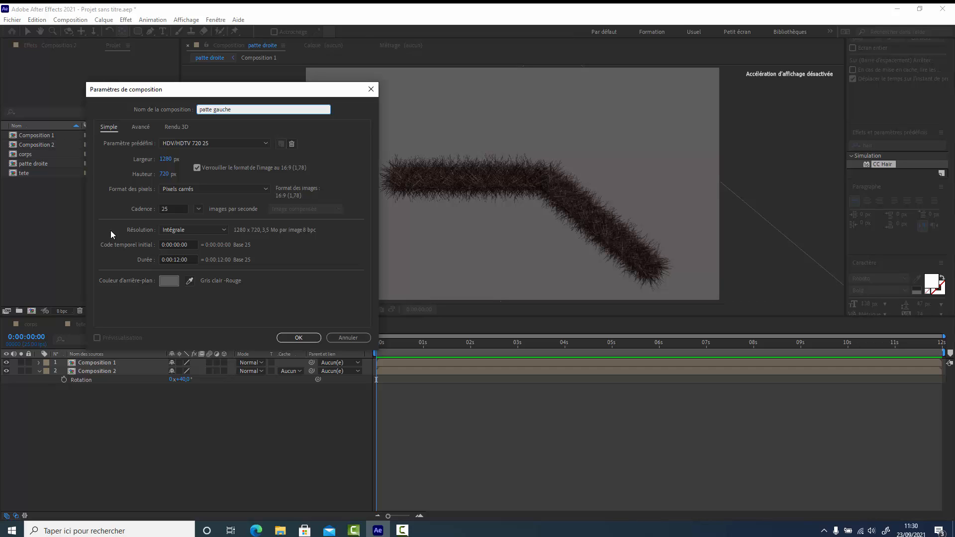
pyautogui.press('Return')
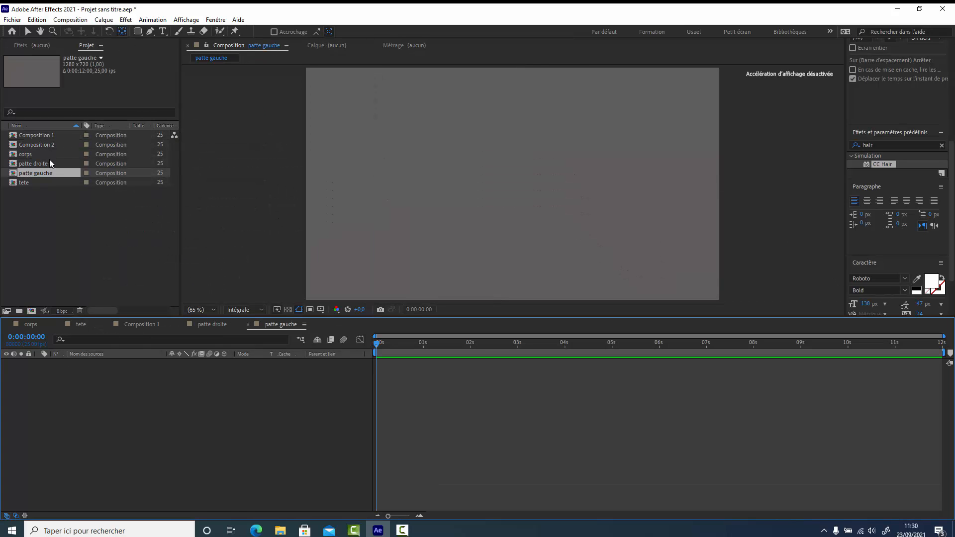
# Add Composition 1 and Composition 2 together as layers in the patte gauche composition.
pyautogui.click(48, 144)
pyautogui.click(46, 136)
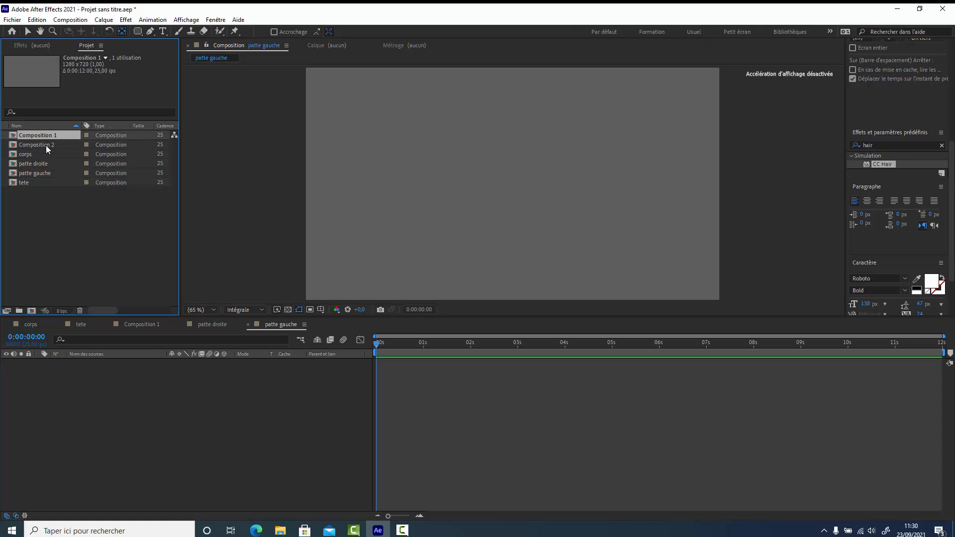
pyautogui.keyDown('ctrl'); pyautogui.click(46, 146); pyautogui.keyUp('ctrl')
pyautogui.moveTo(48, 139); pyautogui.dragTo(87, 407)
pyautogui.click(95, 417)
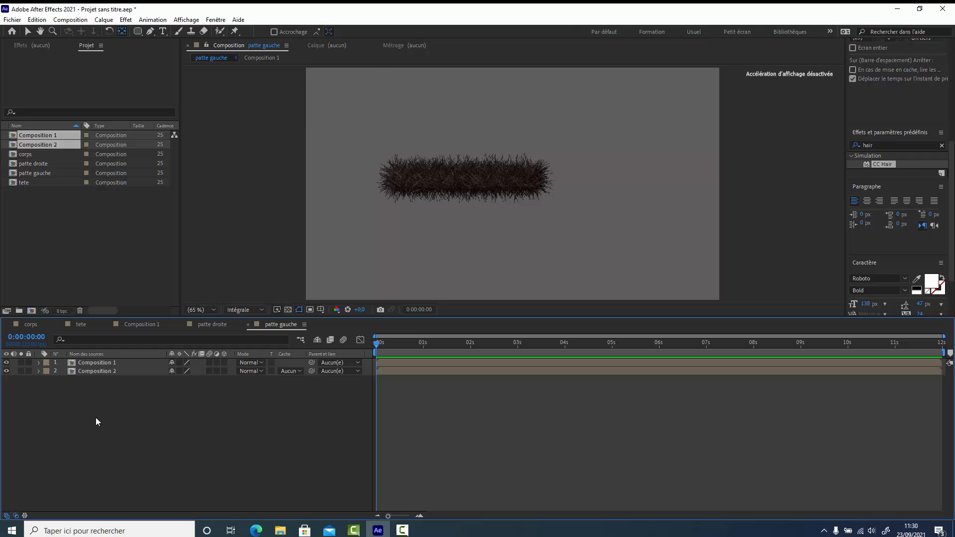
# Move the Composition 1 layer in patte gauche rightward so it extends the Composition 2 segment.
pyautogui.click(108, 363)
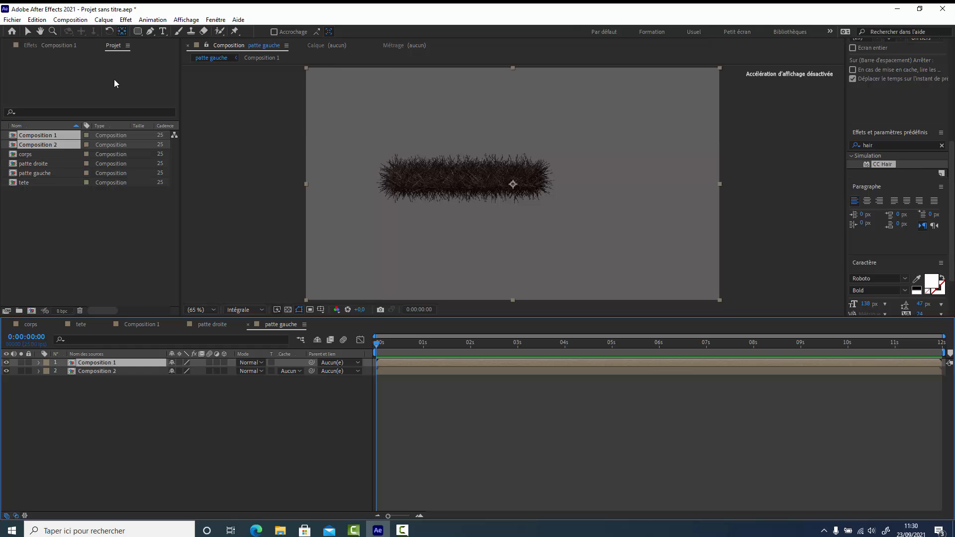
pyautogui.click(28, 32)
pyautogui.moveTo(512, 183); pyautogui.dragTo(612, 174)
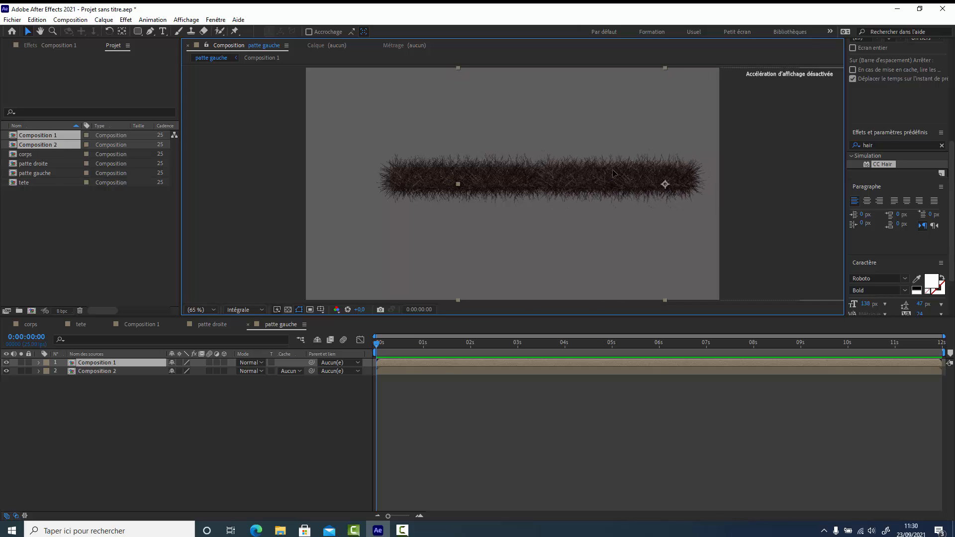
# Place the Composition 2 layer's anchor point near the joint with Composition 1 and set its rotation to -40°.
pyautogui.click(119, 372)
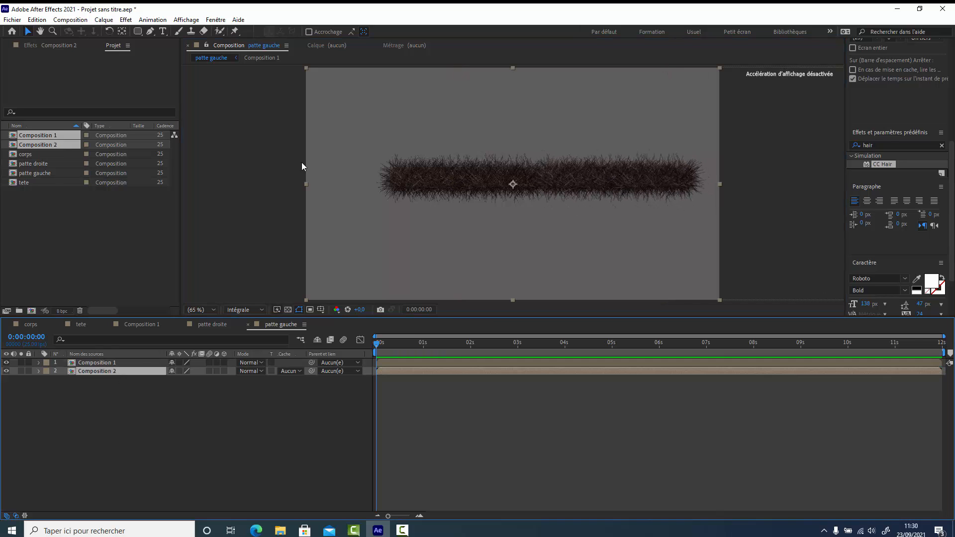
pyautogui.click(122, 32)
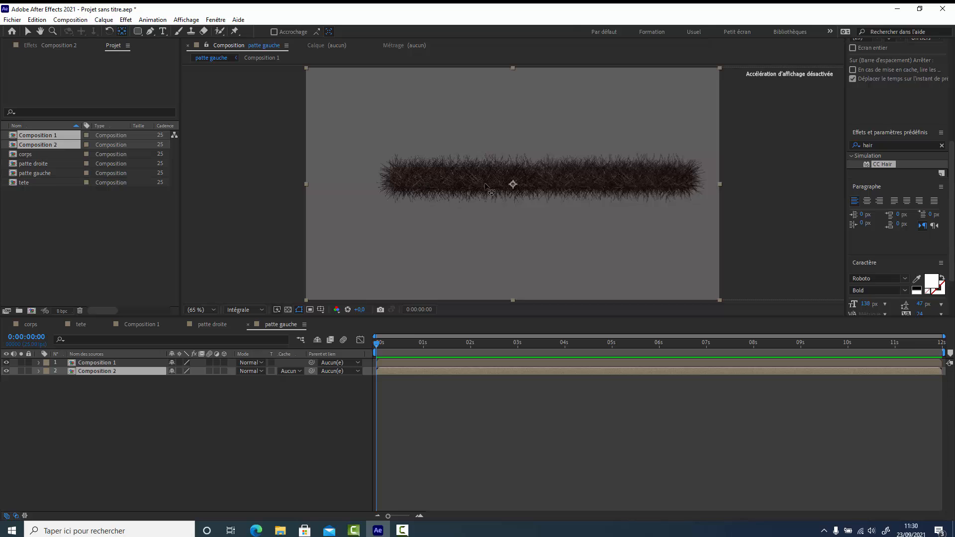
pyautogui.moveTo(518, 191); pyautogui.dragTo(528, 183)
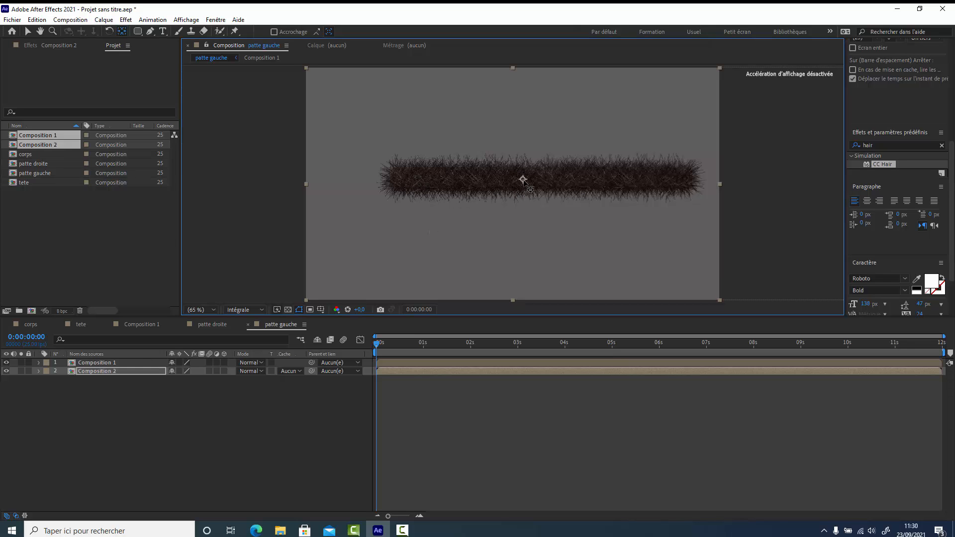
pyautogui.press('r')
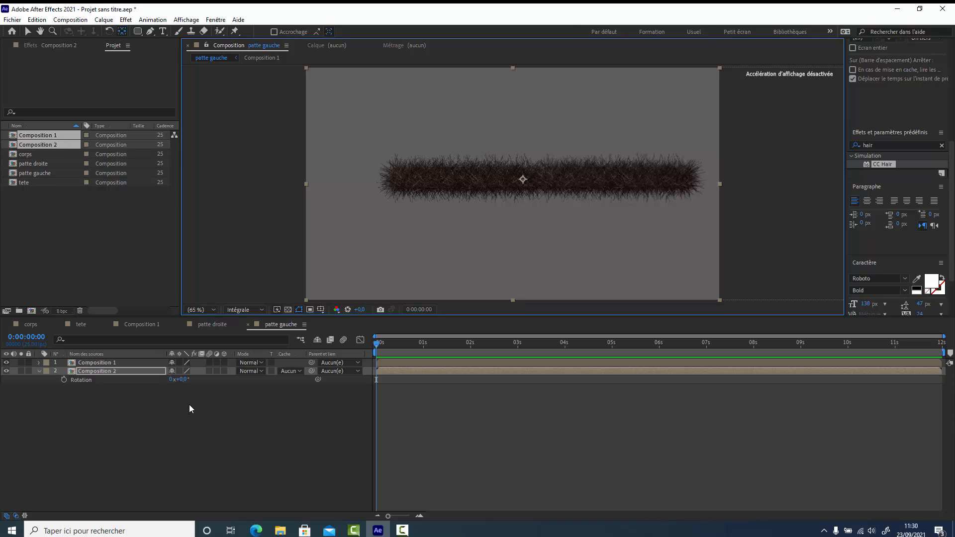
pyautogui.click(180, 380)
pyautogui.write('-40')
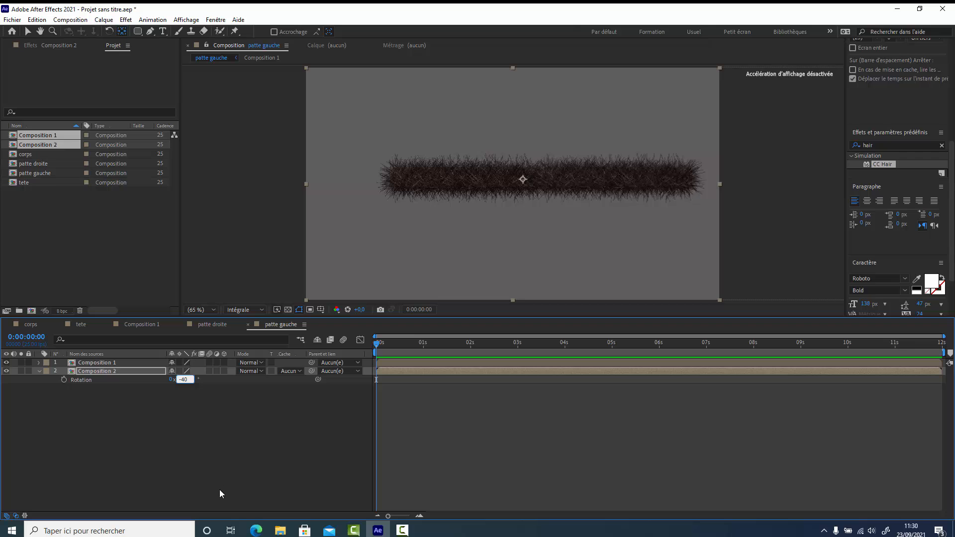
pyautogui.click(226, 470)
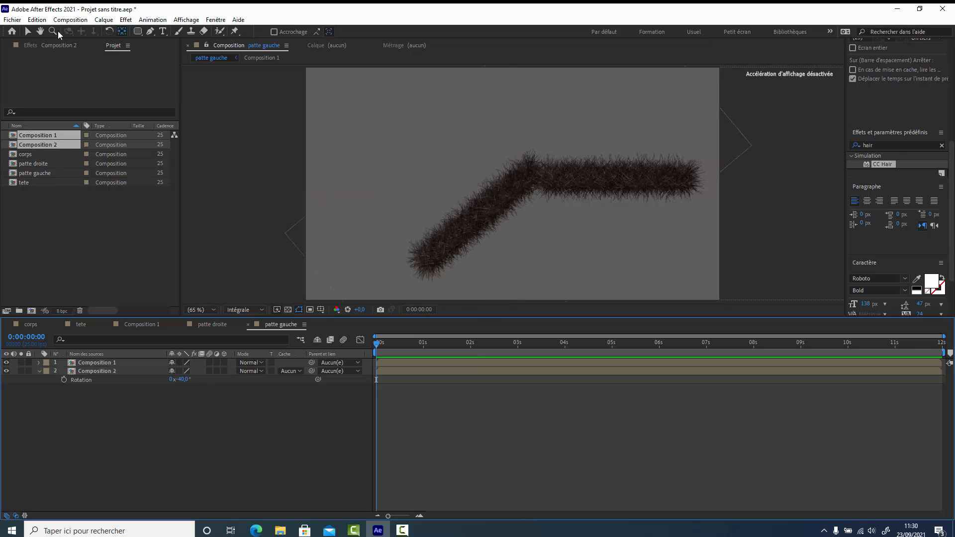
# Shift the straight Composition 1 segment slightly up and left to line it up with the bent segment at the joint.
pyautogui.click(28, 31)
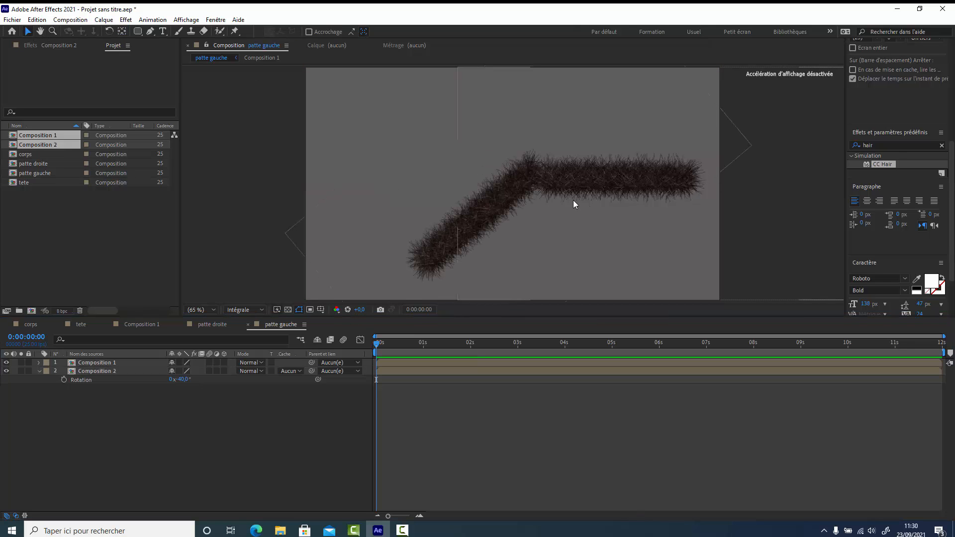
pyautogui.click(527, 177)
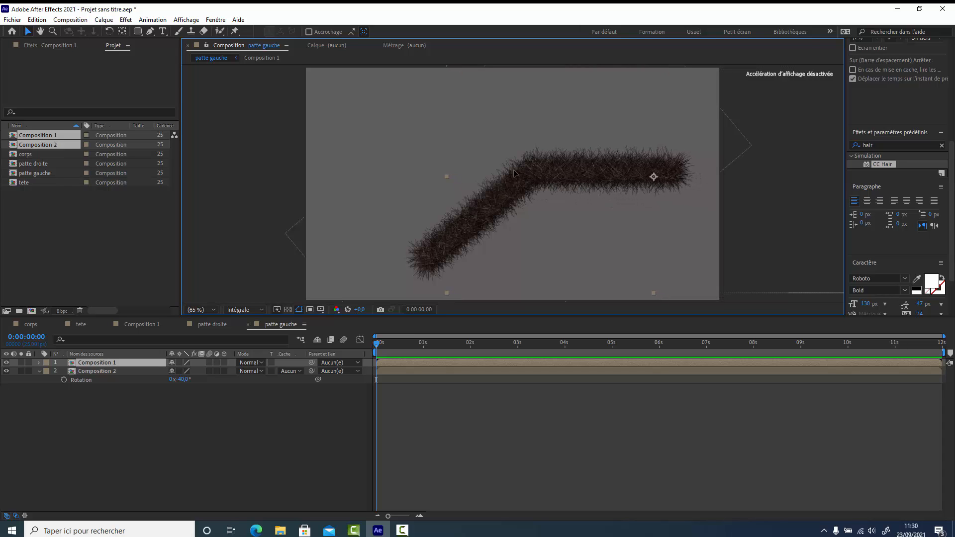
pyautogui.click(247, 450)
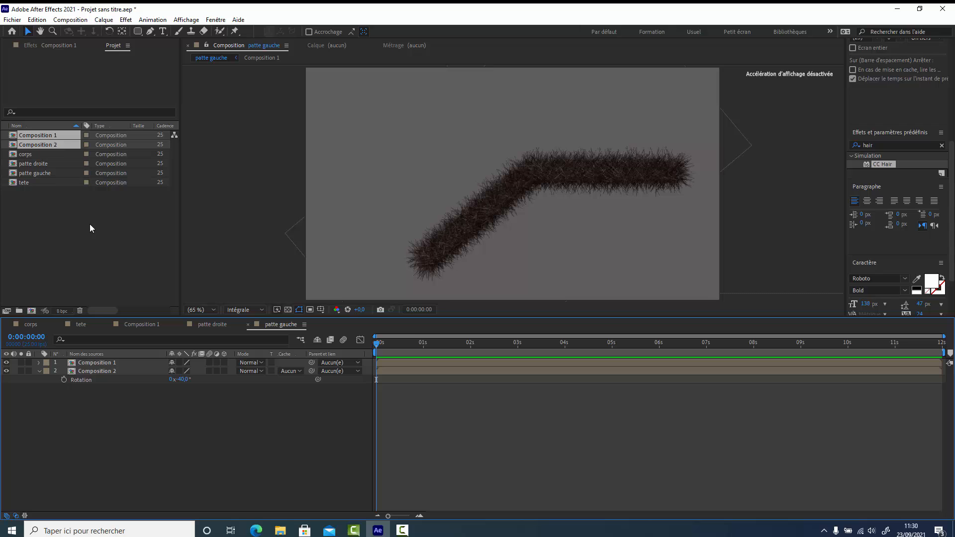
# Create a new composition named "araignée" and add the corps composition to it as a layer.
pyautogui.rightClick(59, 248)
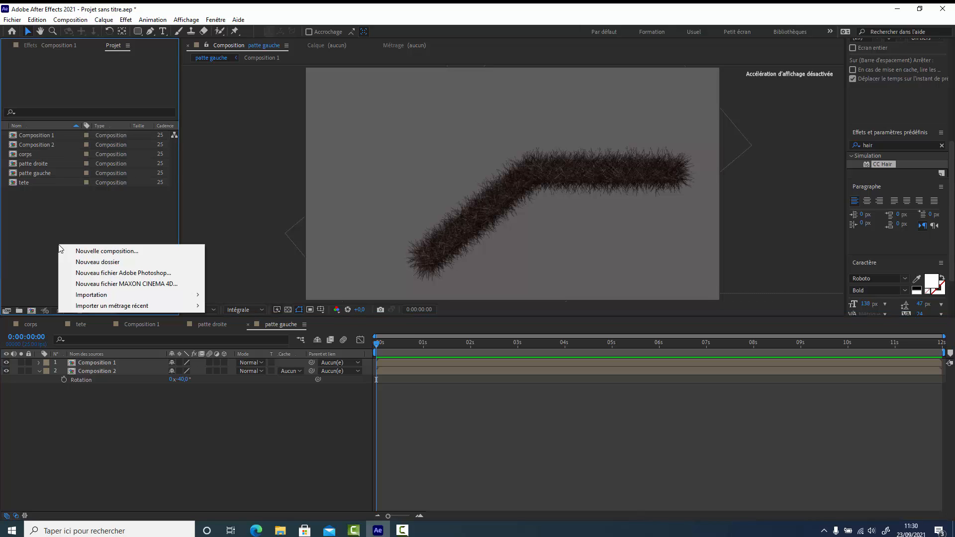
pyautogui.click(97, 252)
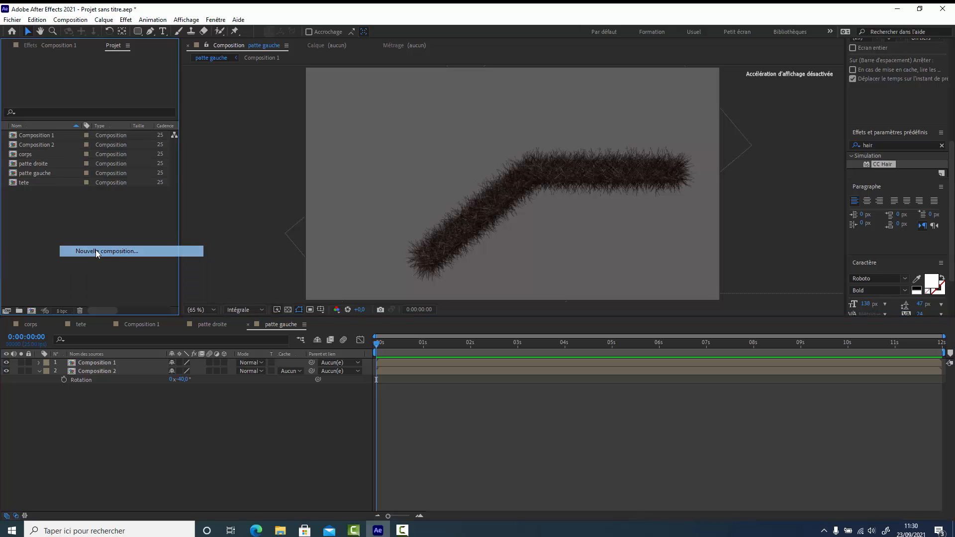
pyautogui.write('araignée')
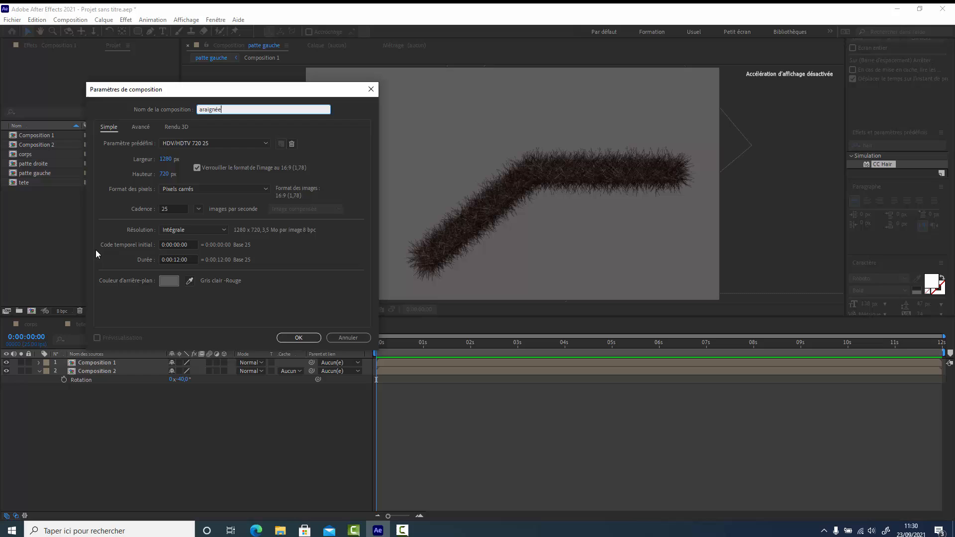
pyautogui.press('Return')
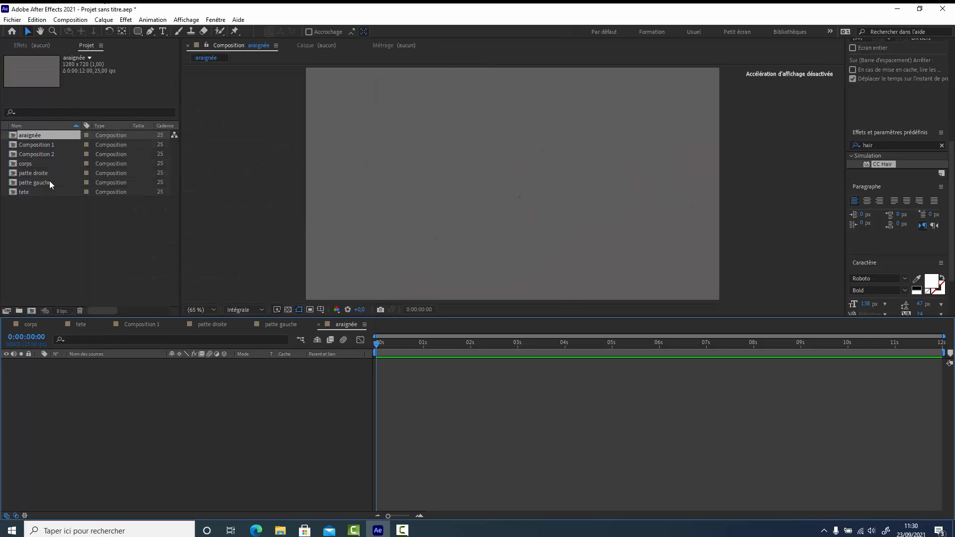
pyautogui.moveTo(32, 166); pyautogui.dragTo(114, 393)
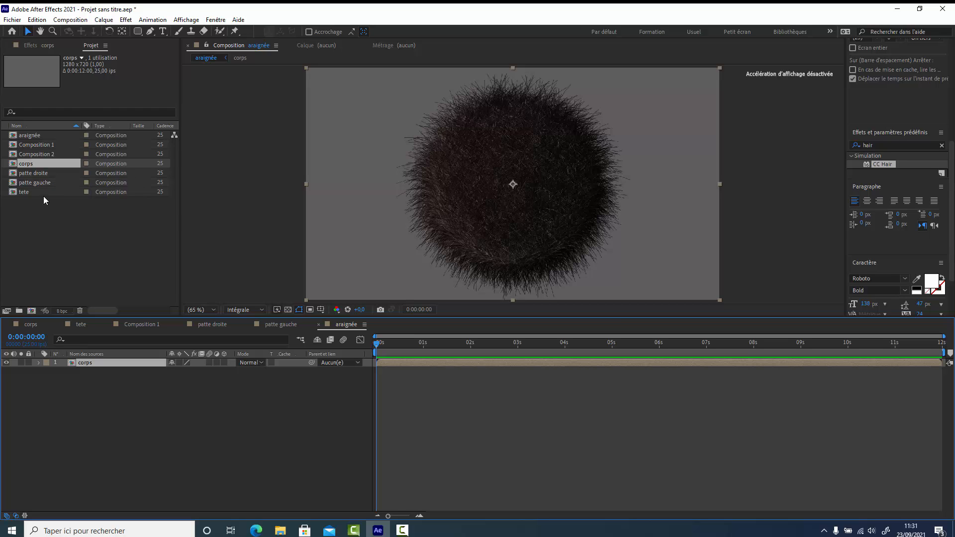
# Scale the corps layer to 70% and move it up near the upper edge of the composition.
pyautogui.press('s')
pyautogui.click(184, 372)
pyautogui.write('70')
pyautogui.press('Return')
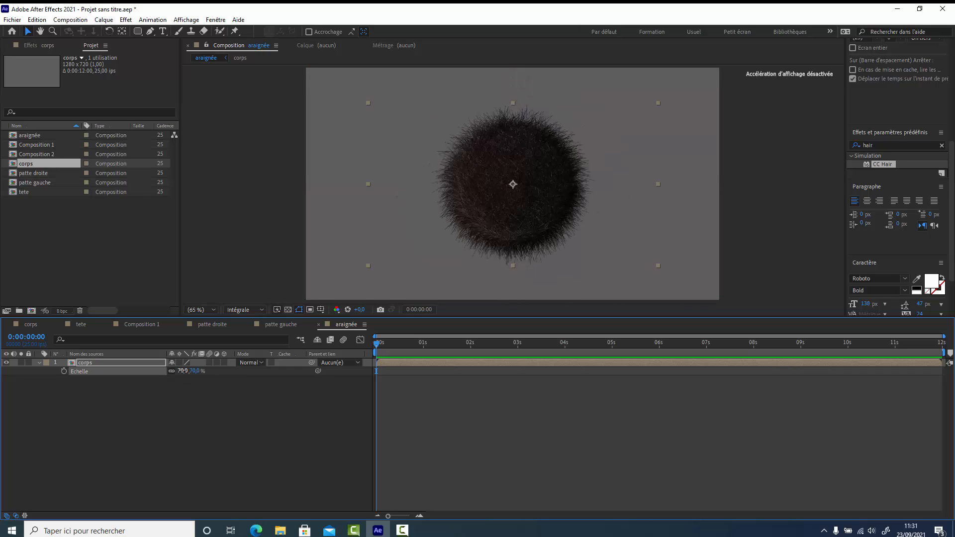
pyautogui.click(29, 33)
pyautogui.moveTo(531, 148); pyautogui.dragTo(530, 116)
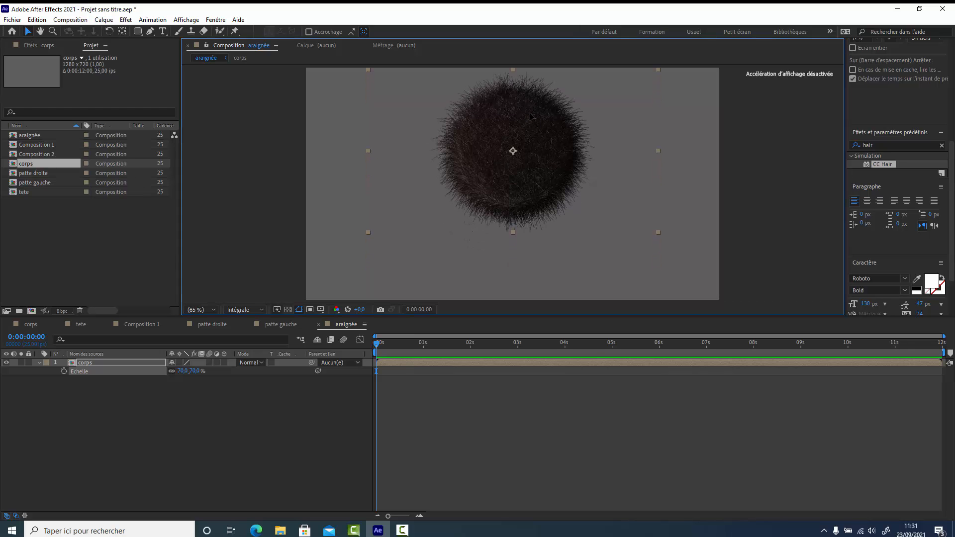
# Add the tete composition above corps, scale it to 67%, and place it at the body's lower edge.
pyautogui.click(37, 187)
pyautogui.click(39, 194)
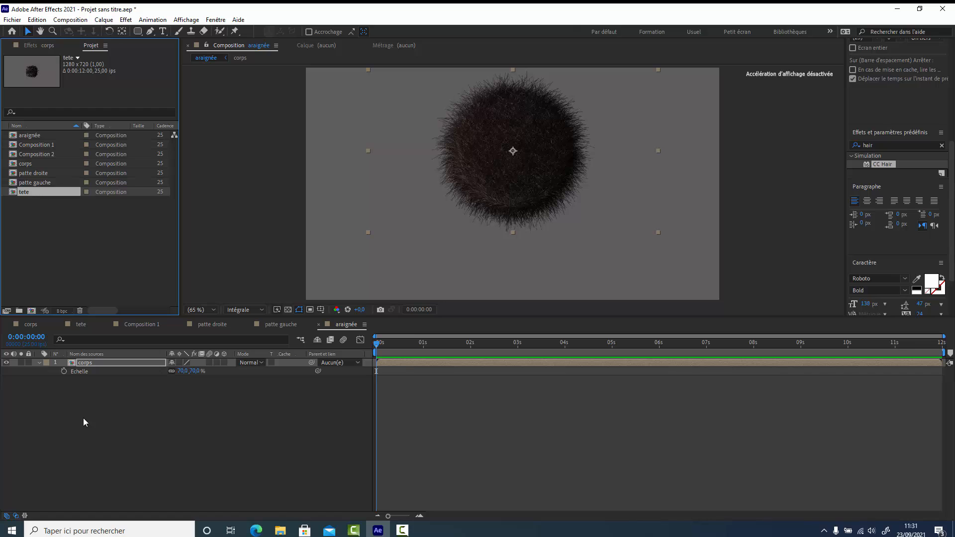
pyautogui.moveTo(23, 192); pyautogui.dragTo(97, 362)
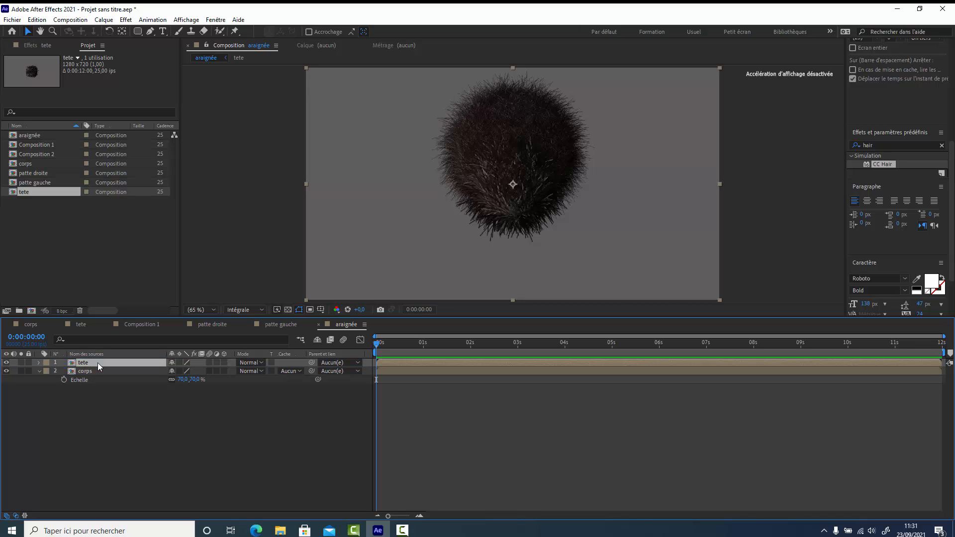
pyautogui.press('s')
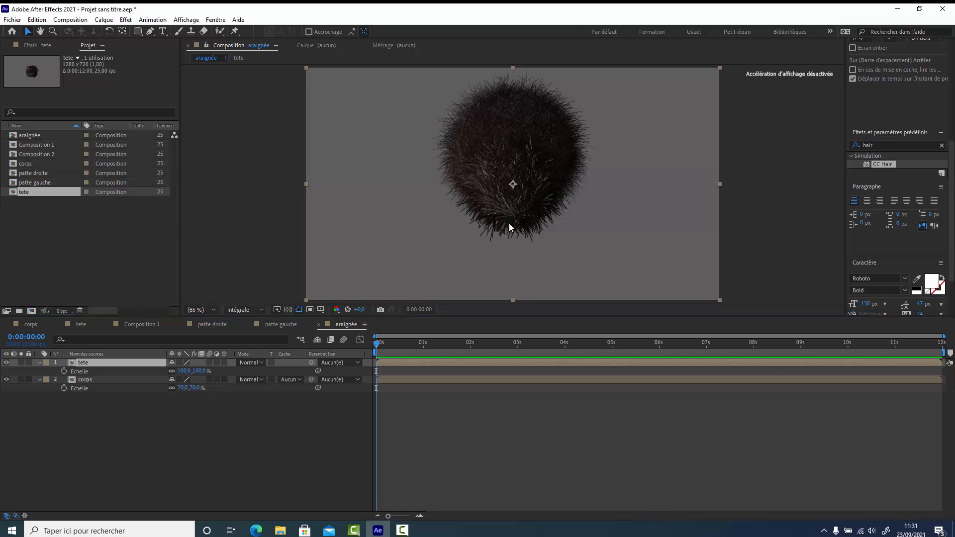
pyautogui.moveTo(513, 185)
pyautogui.mouseDown()
pyautogui.moveTo(512, 214)
pyautogui.moveTo(517, 201)
pyautogui.mouseUp()
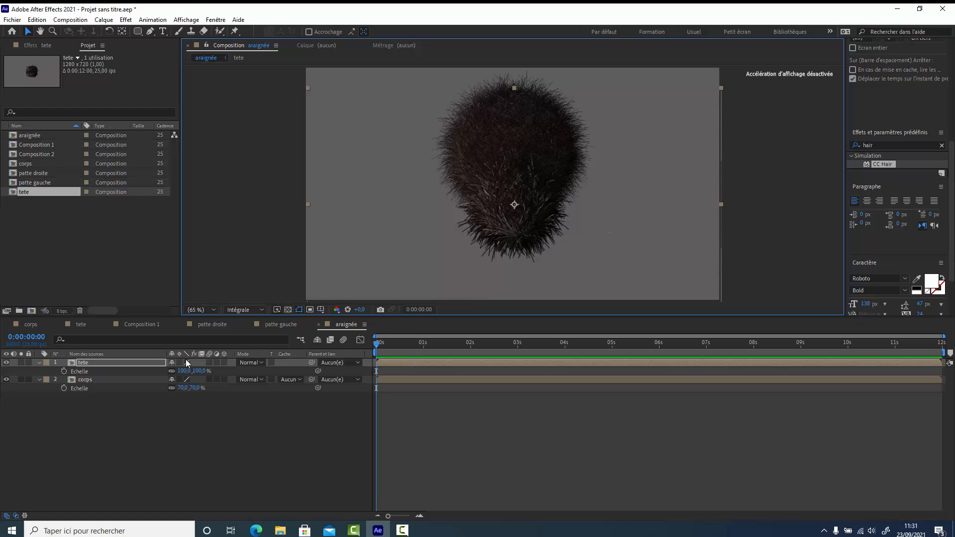
pyautogui.moveTo(183, 373); pyautogui.dragTo(167, 372)
pyautogui.moveTo(517, 195); pyautogui.dragTo(518, 207)
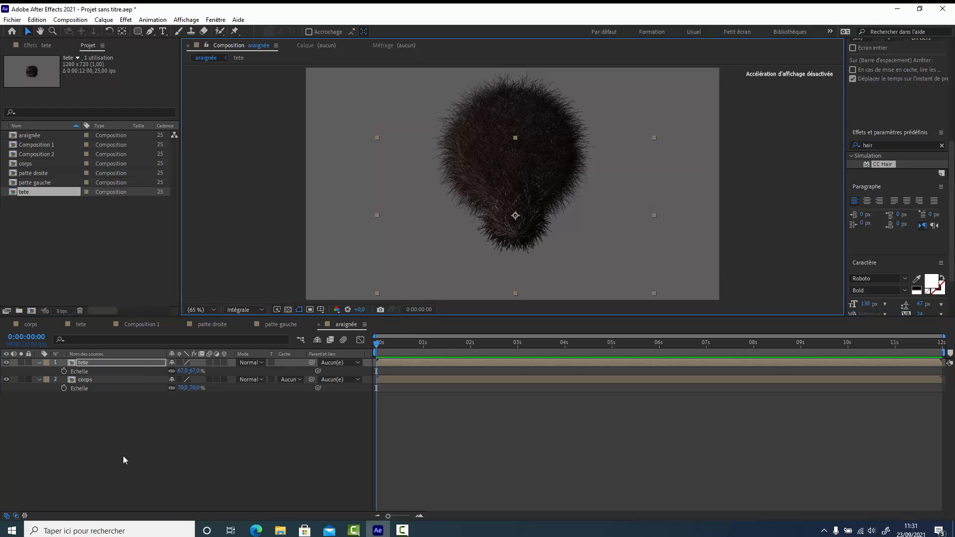
# Collapse the properties of the tete and corps layers and lock both layers.
pyautogui.click(39, 363)
pyautogui.click(39, 372)
pyautogui.click(28, 362)
pyautogui.click(29, 371)
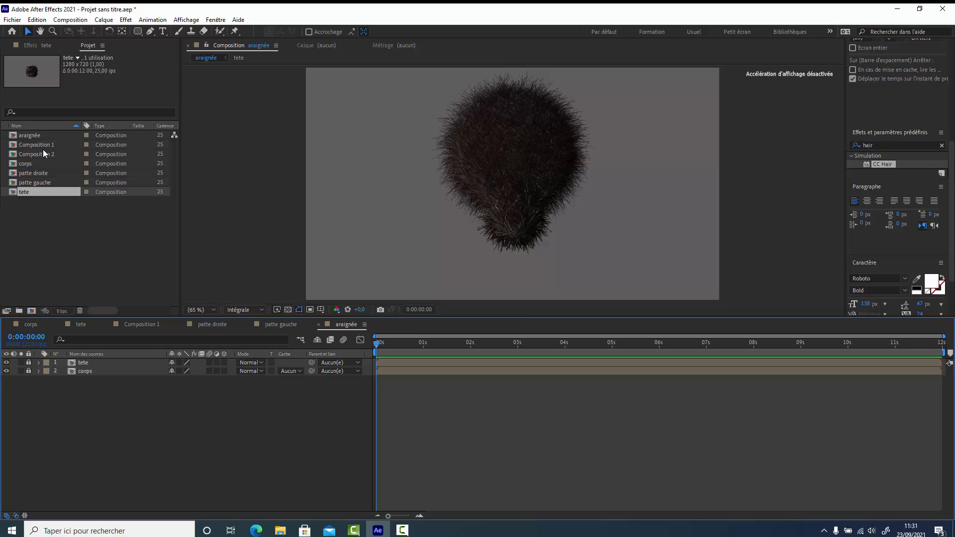
# Add patte droite beneath the corps layer, scale it to 49%, and move it to the body's upper right side.
pyautogui.moveTo(41, 173); pyautogui.dragTo(82, 403)
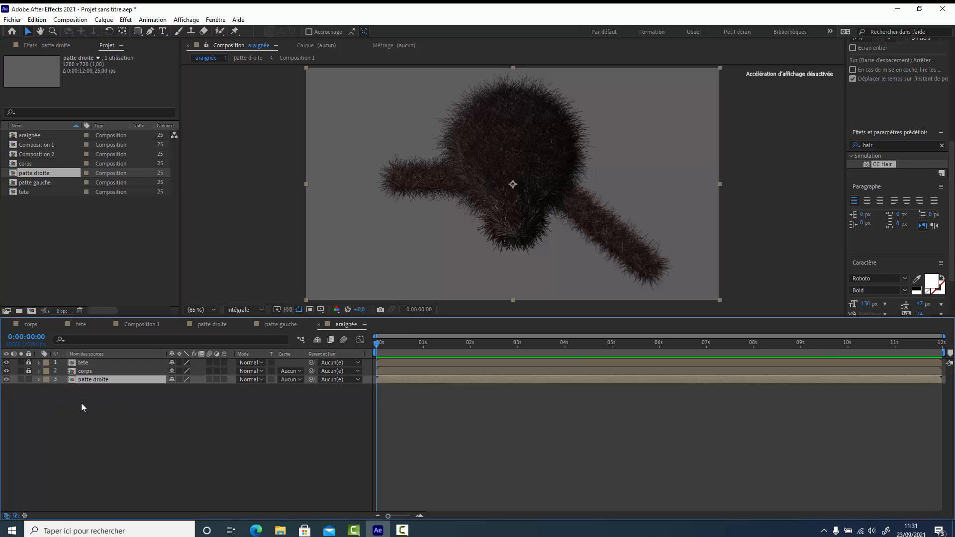
pyautogui.press('s')
pyautogui.moveTo(185, 393); pyautogui.dragTo(165, 392)
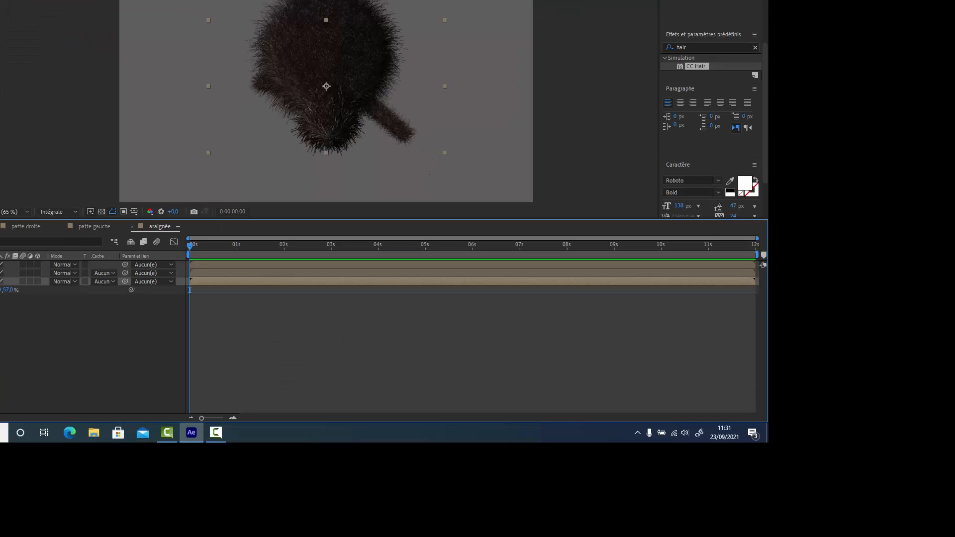
pyautogui.moveTo(4, 290); pyautogui.dragTo(0, 290)
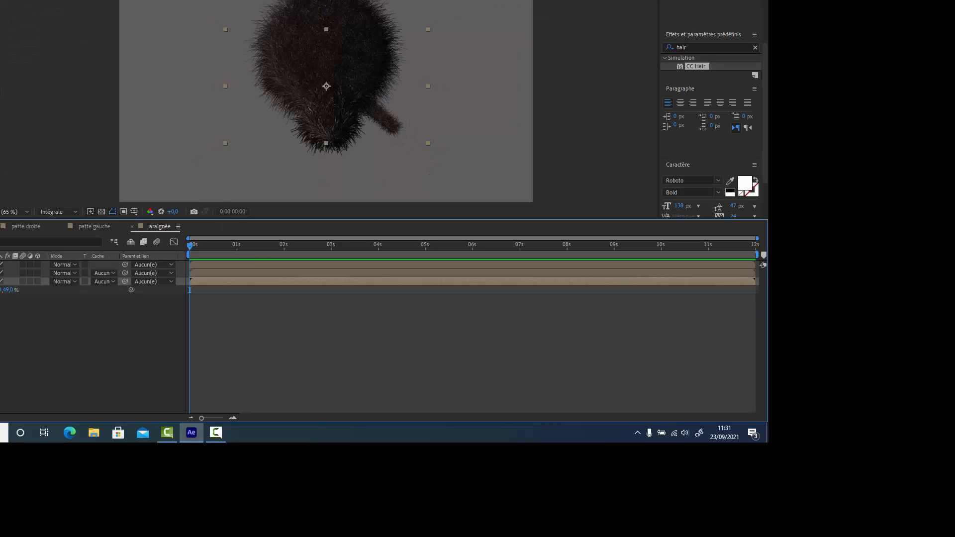
pyautogui.moveTo(390, 125); pyautogui.dragTo(472, 53)
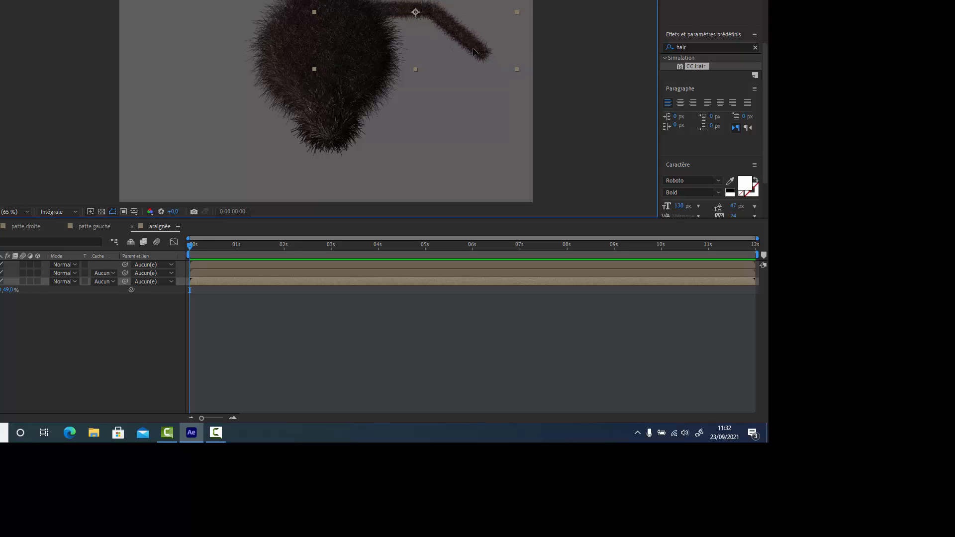
pyautogui.click(514, 19)
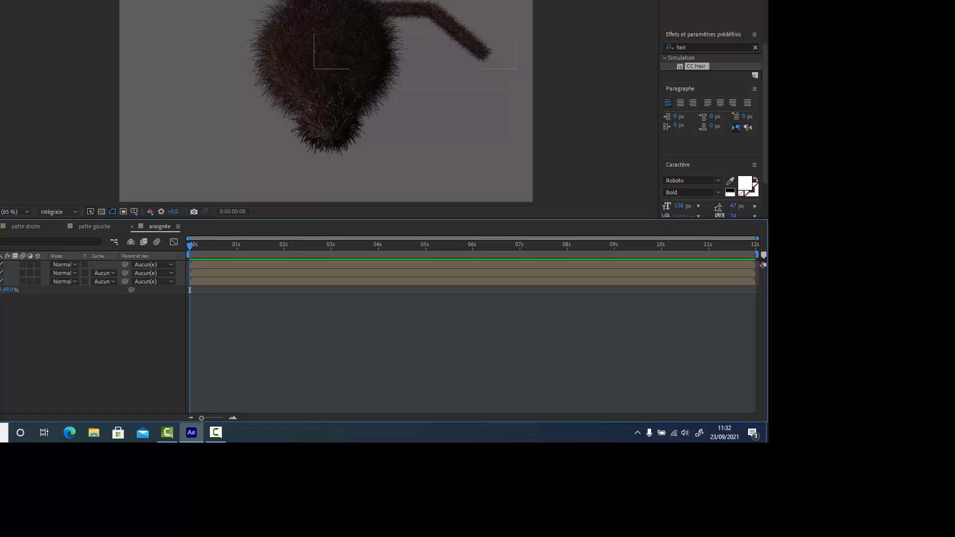
# Narrow the right leg horizontally while keeping its 49% height, and place its anchor point where it meets the body.
pyautogui.moveTo(1, 290); pyautogui.dragTo(0, 290)
pyautogui.moveTo(409, 5); pyautogui.dragTo(404, 5)
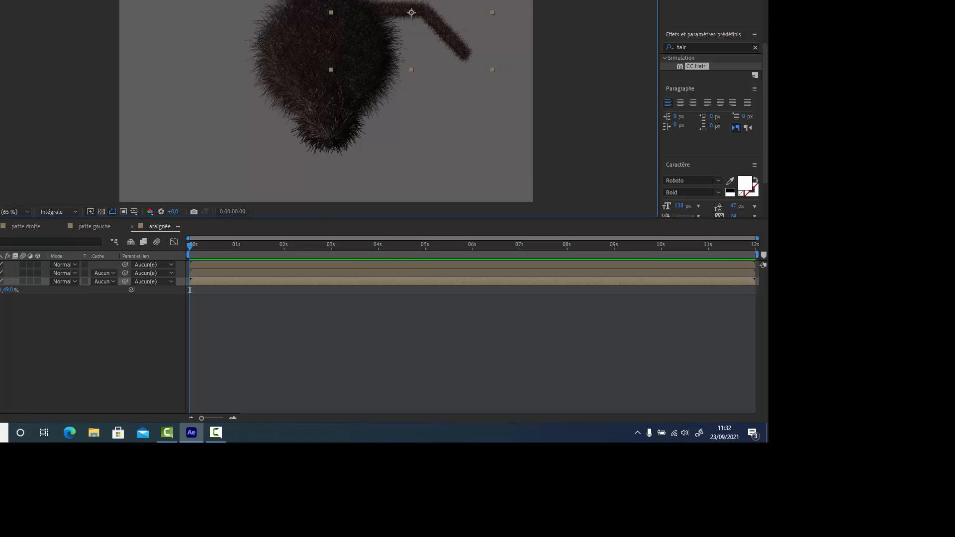
pyautogui.moveTo(411, 13); pyautogui.dragTo(374, 9)
pyautogui.click(2, 394)
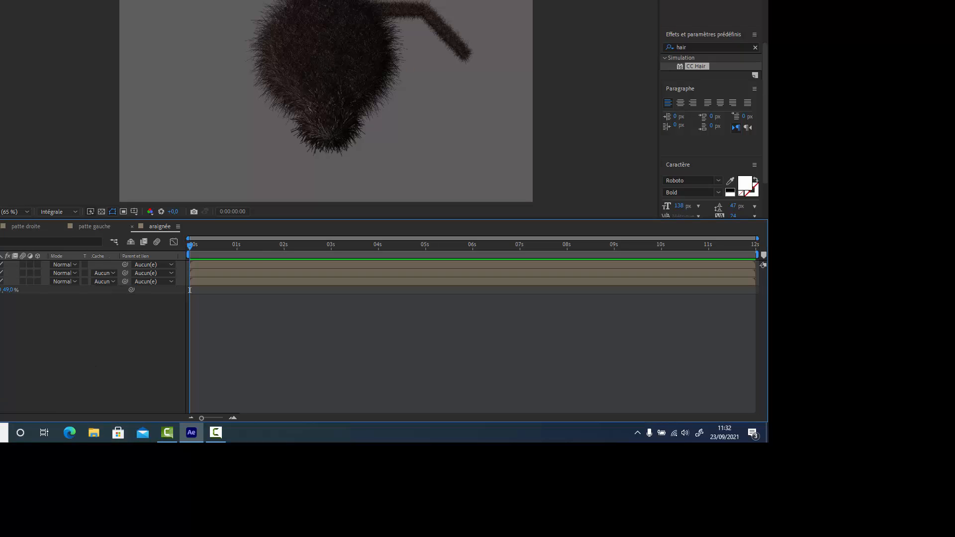
# Keyframe the right leg's rotation at 0:00:00:00, and rotate the leg upward at 0:00:00:15.
pyautogui.click(2, 282)
pyautogui.press('r')
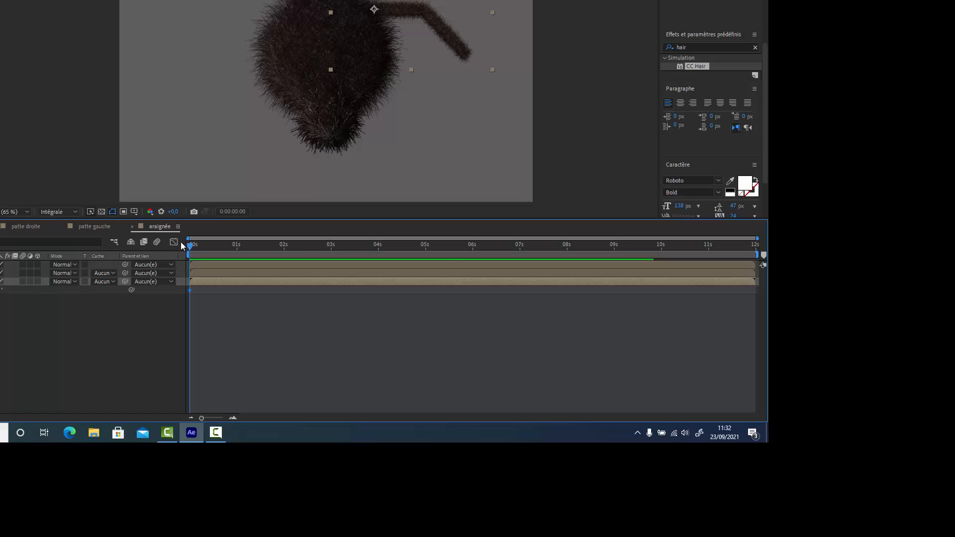
pyautogui.moveTo(192, 248); pyautogui.dragTo(220, 250)
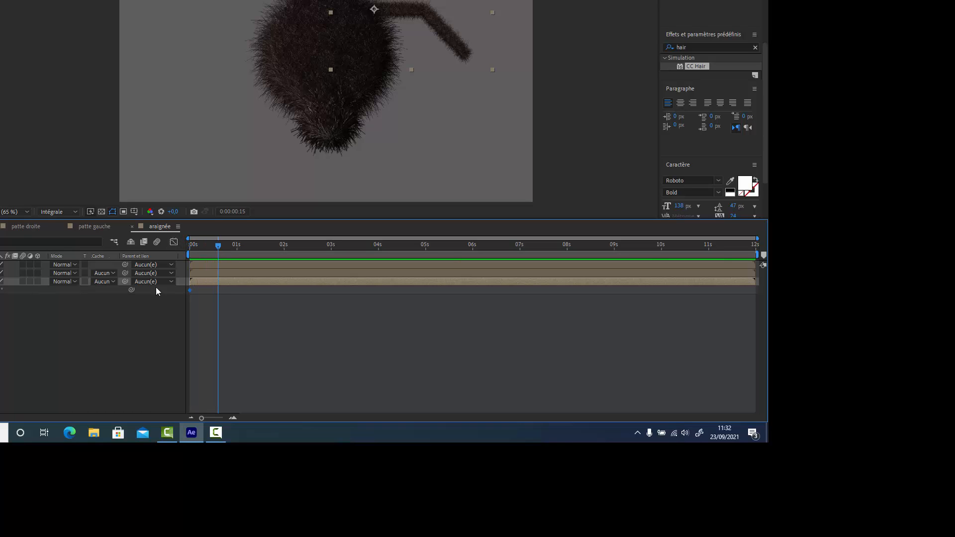
pyautogui.click(3, 290)
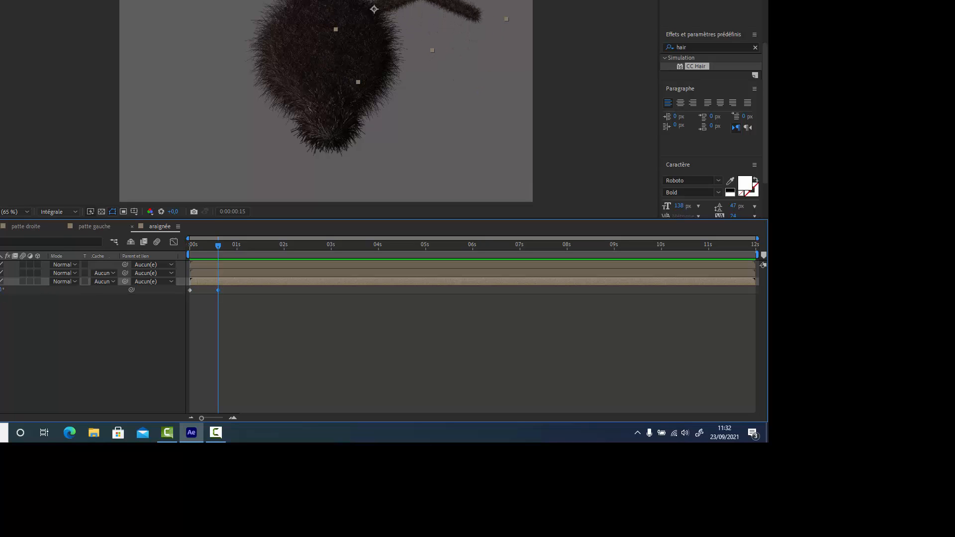
pyautogui.click(1, 290)
pyautogui.click(41, 351)
# Return the right leg to its starting rotation at 0:00:01:00 and shift the middle keyframe to about half a second.
pyautogui.moveTo(220, 247); pyautogui.dragTo(238, 248)
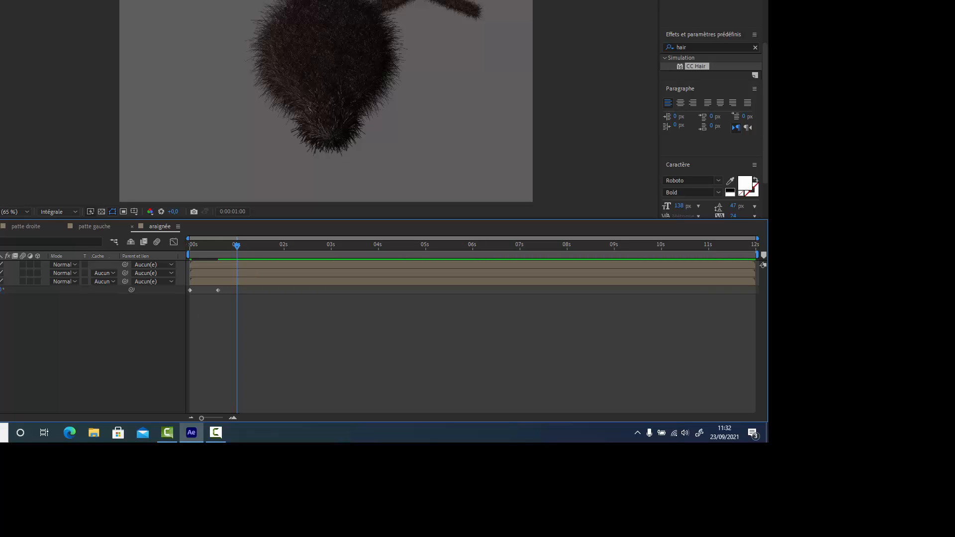
pyautogui.click(1, 290)
pyautogui.click(40, 332)
pyautogui.moveTo(218, 292); pyautogui.dragTo(214, 292)
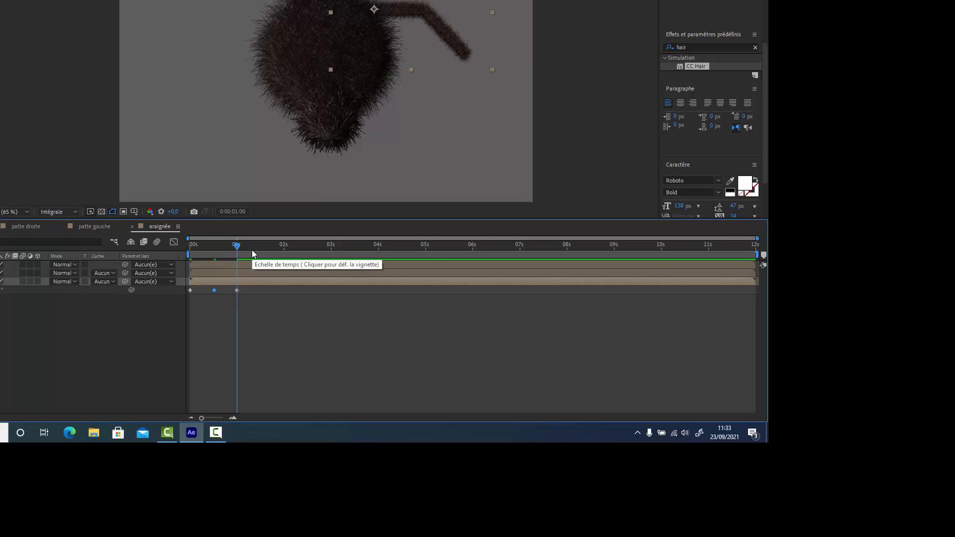
# Apply the expression loopOut() to the right leg's rotation and preview the looping movement.
pyautogui.moveTo(237, 246); pyautogui.dragTo(179, 292)
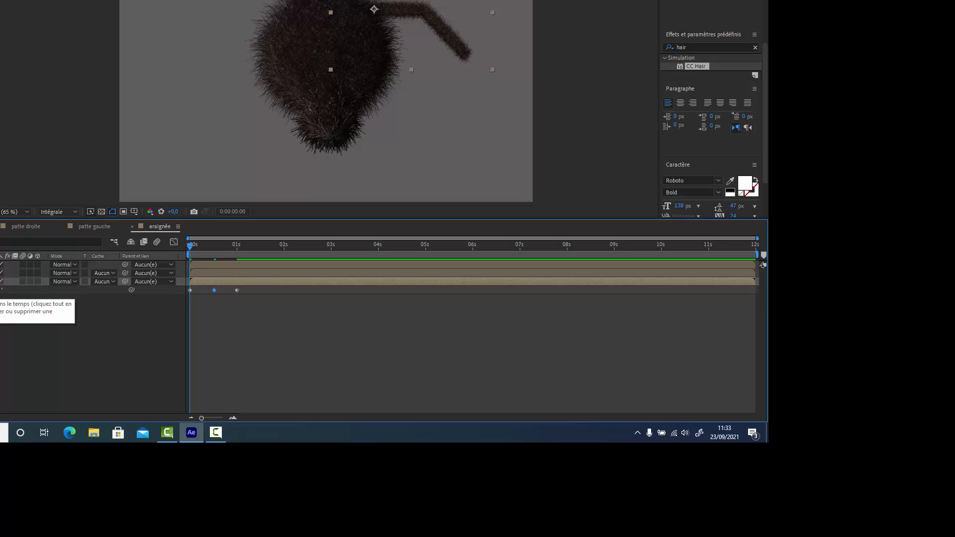
pyautogui.keyDown('alt'); pyautogui.click(1, 290); pyautogui.keyUp('alt')
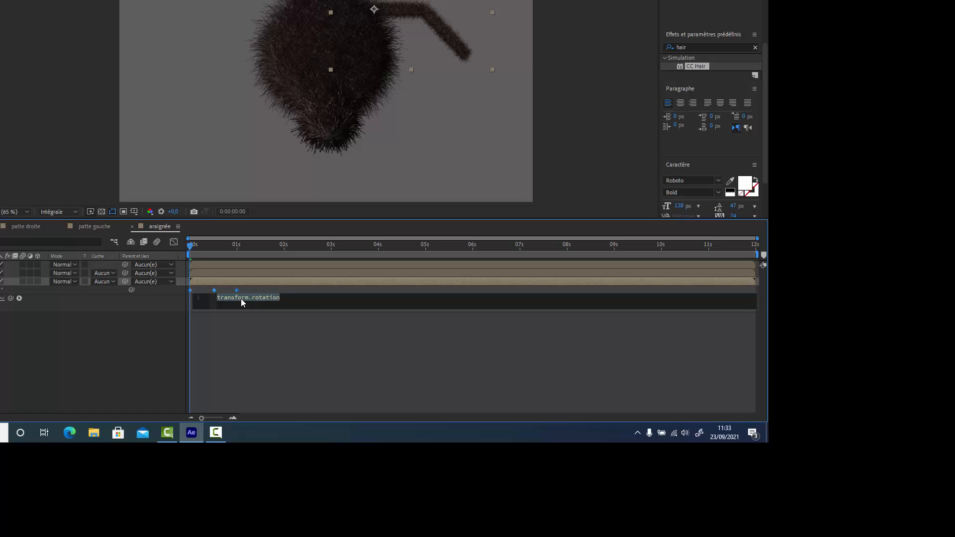
pyautogui.write('loo')
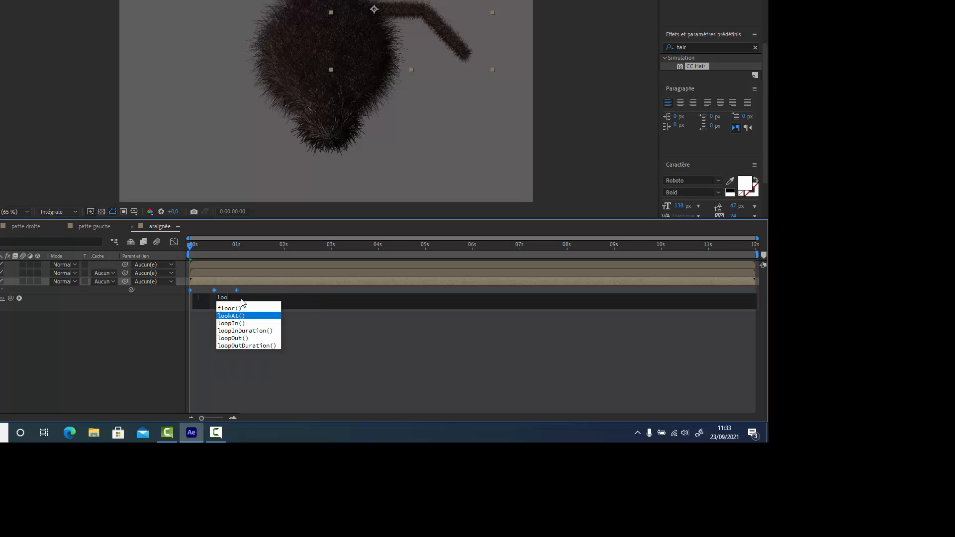
pyautogui.doubleClick(234, 339)
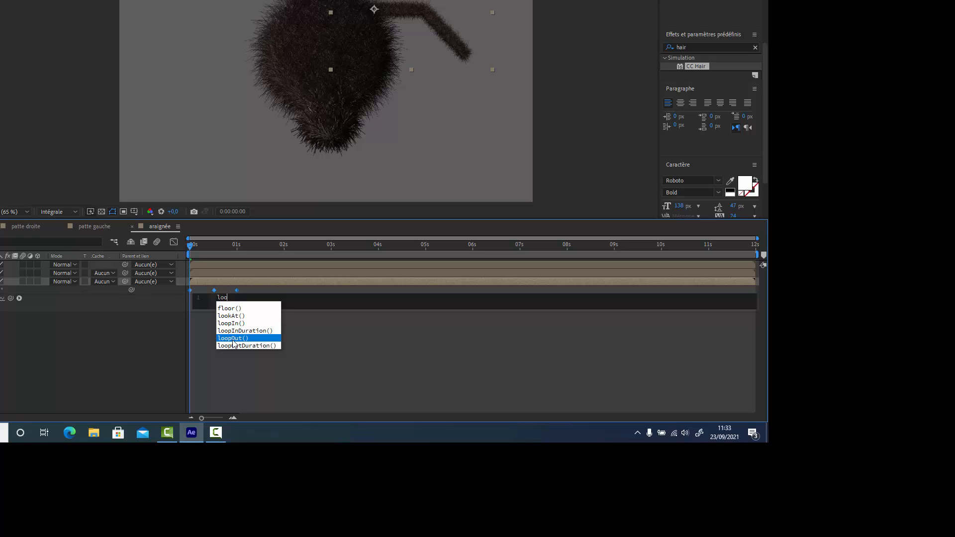
pyautogui.click(62, 347)
pyautogui.press('space')
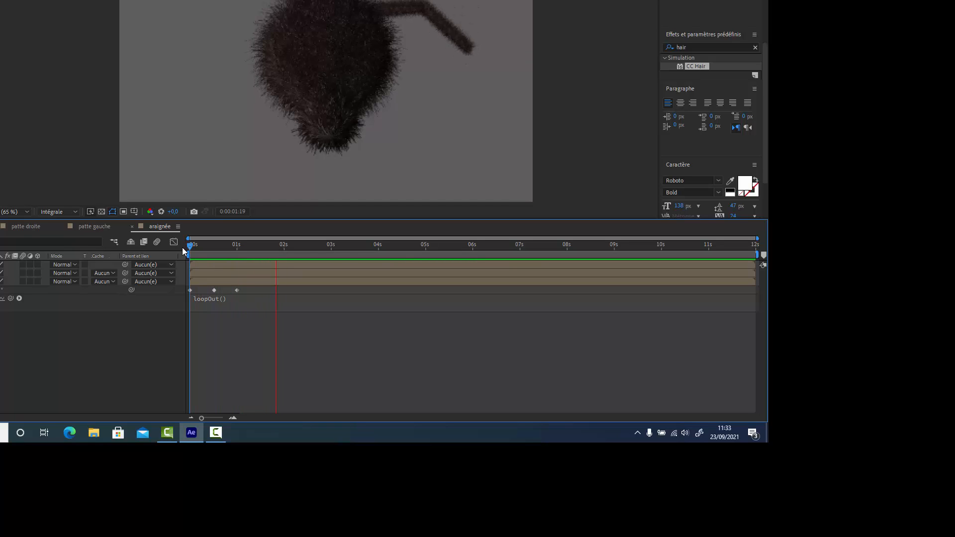
pyautogui.press('space')
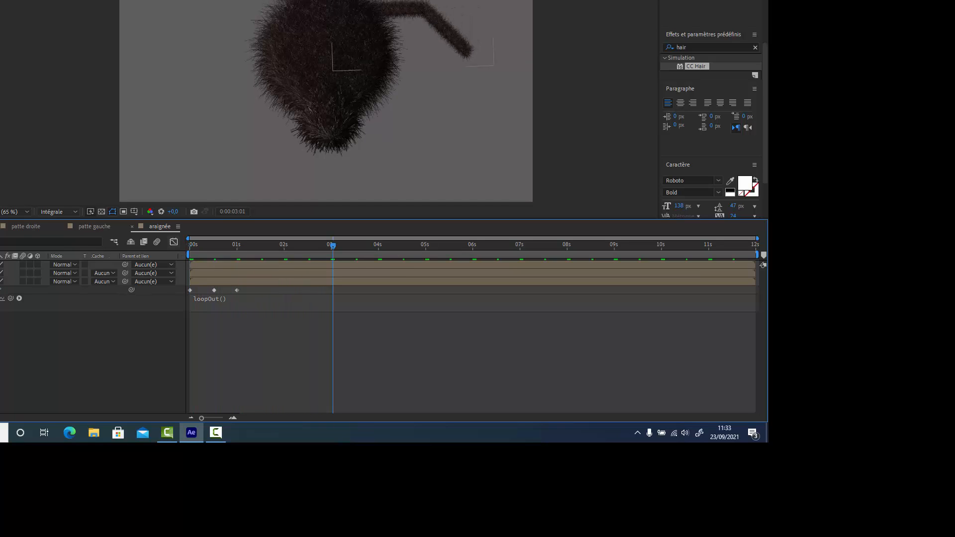
# Collapse the patte droite layer and duplicate it twice.
pyautogui.click(1, 281)
pyautogui.click(1, 282)
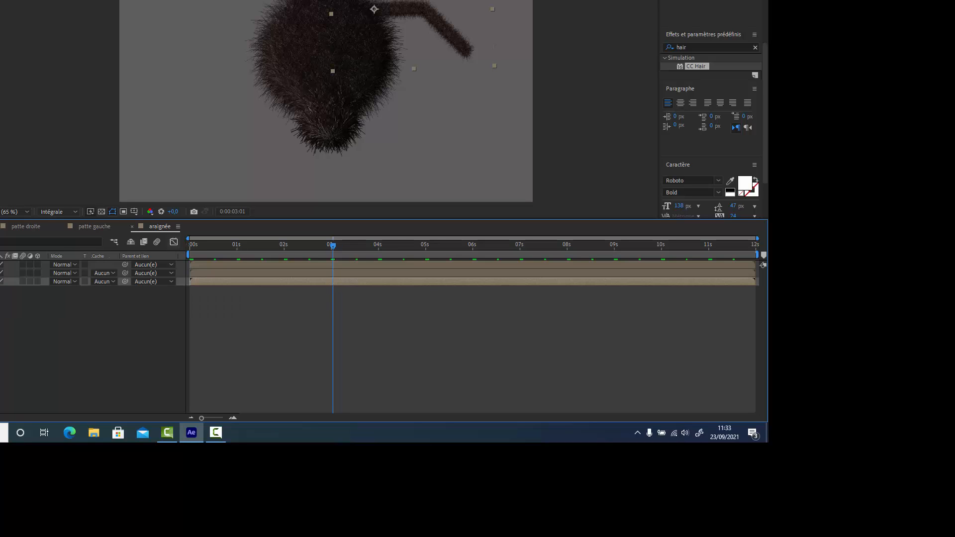
pyautogui.hotkey('ctrl', 'd')
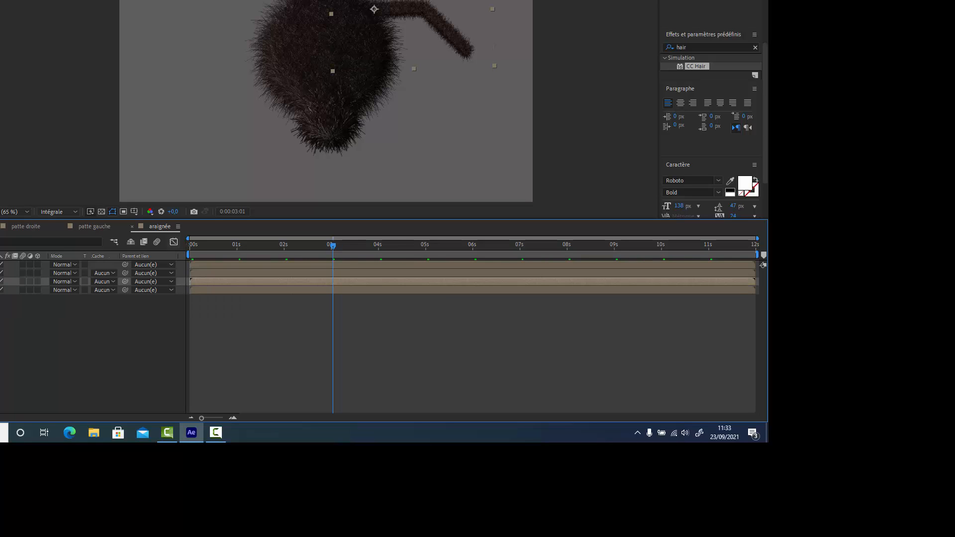
pyautogui.hotkey('ctrl', 'd')
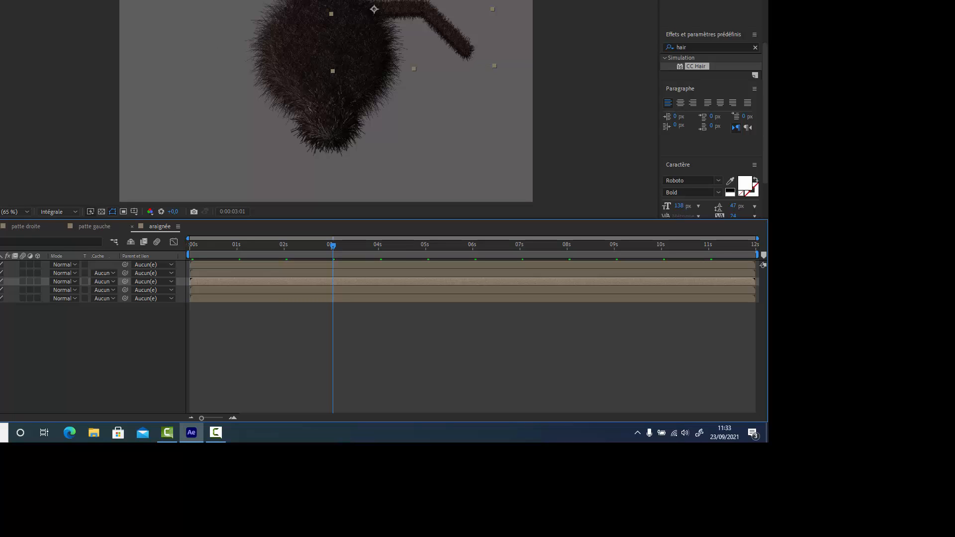
# Move the two duplicated legs down the body's right side so the three right legs are evenly spaced.
pyautogui.click(10, 290)
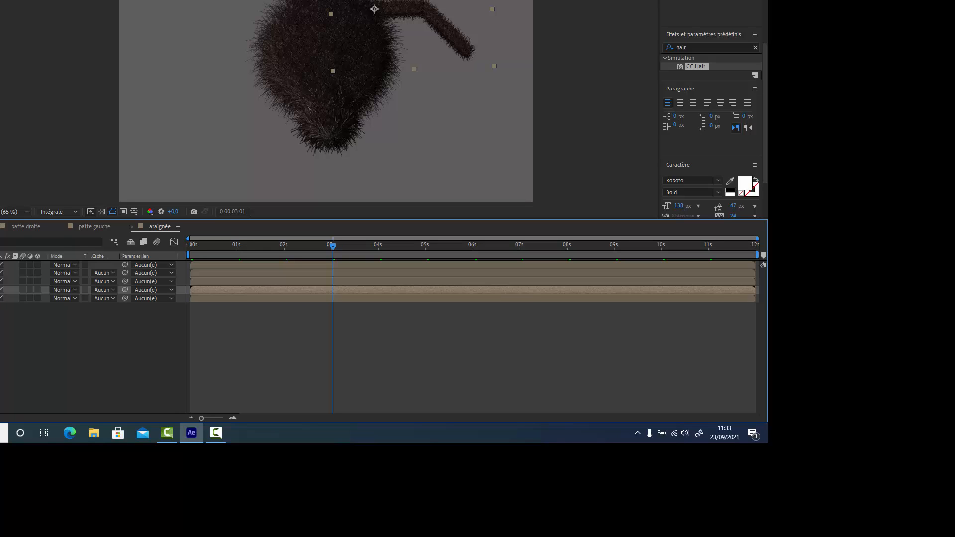
pyautogui.moveTo(404, 17); pyautogui.dragTo(404, 68)
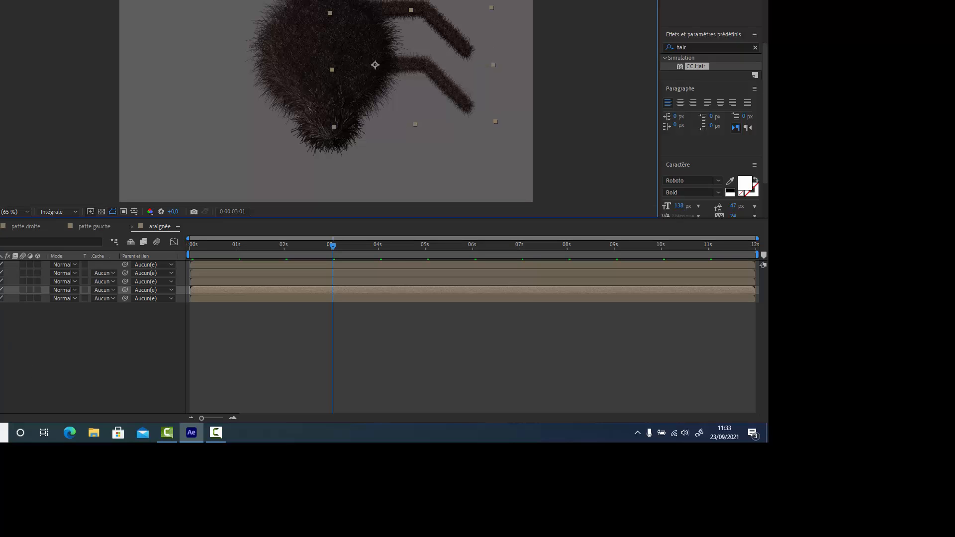
pyautogui.click(1, 299)
pyautogui.click(406, 68)
pyautogui.moveTo(406, 69); pyautogui.dragTo(400, 156)
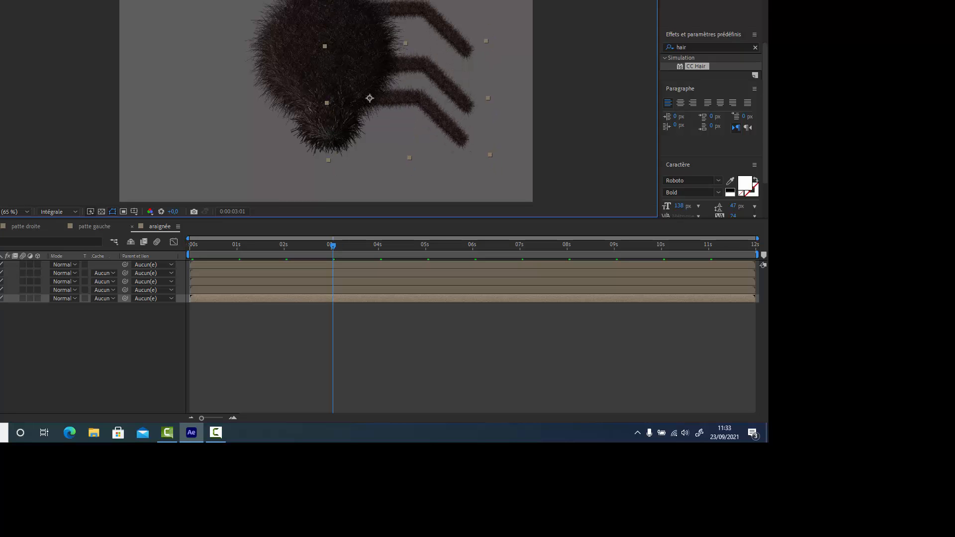
pyautogui.click(1, 290)
pyautogui.moveTo(405, 64); pyautogui.dragTo(405, 52)
# Reveal the three right legs' rotation keyframes and shift the middle leg's slightly later and the upper leg's later still.
pyautogui.moveTo(331, 246); pyautogui.dragTo(190, 258)
pyautogui.click(9, 281)
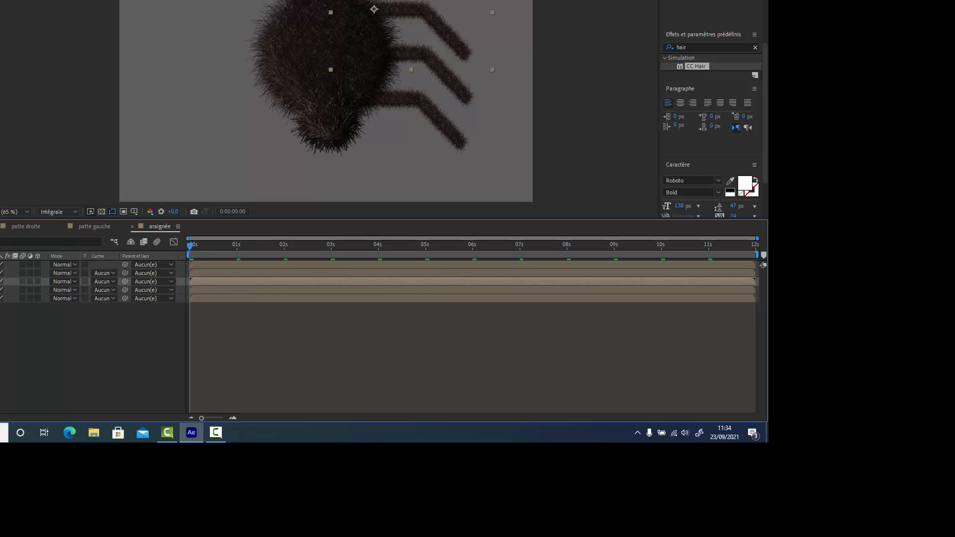
pyautogui.keyDown('shift'); pyautogui.click(4, 298); pyautogui.keyUp('shift')
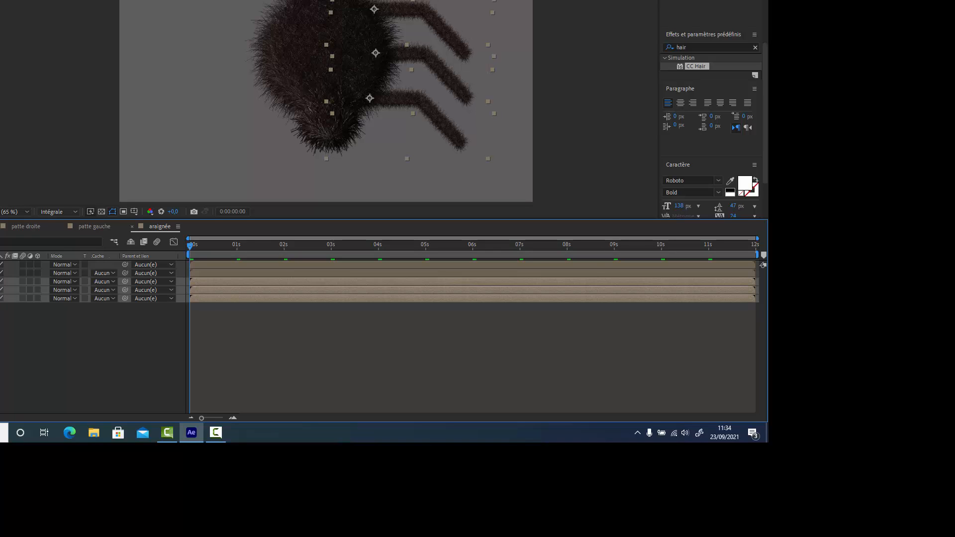
pyautogui.press('u')
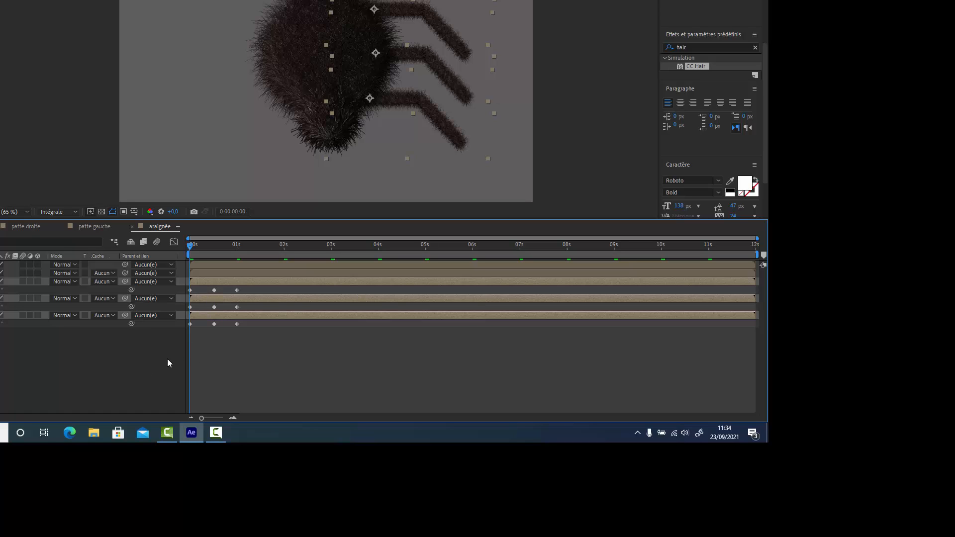
pyautogui.moveTo(246, 303); pyautogui.dragTo(195, 307)
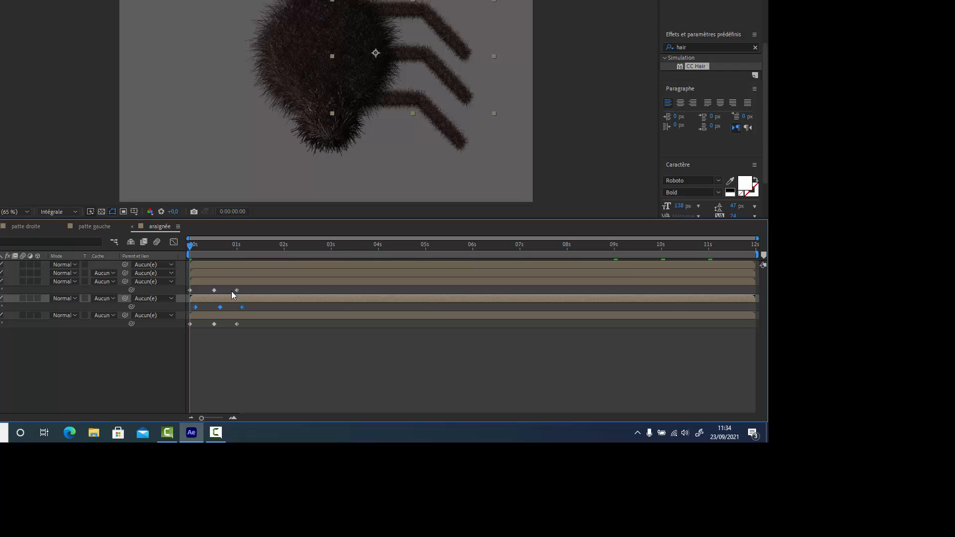
pyautogui.moveTo(246, 286); pyautogui.dragTo(186, 293)
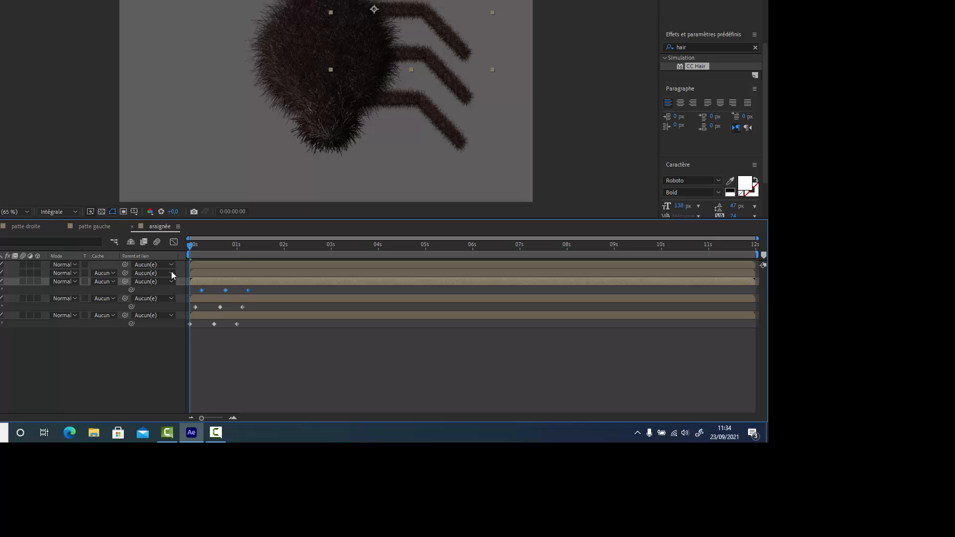
# Preview the staggered movement of the right legs from the start and collapse all the layers' properties.
pyautogui.moveTo(190, 244); pyautogui.dragTo(159, 264)
pyautogui.press('space')
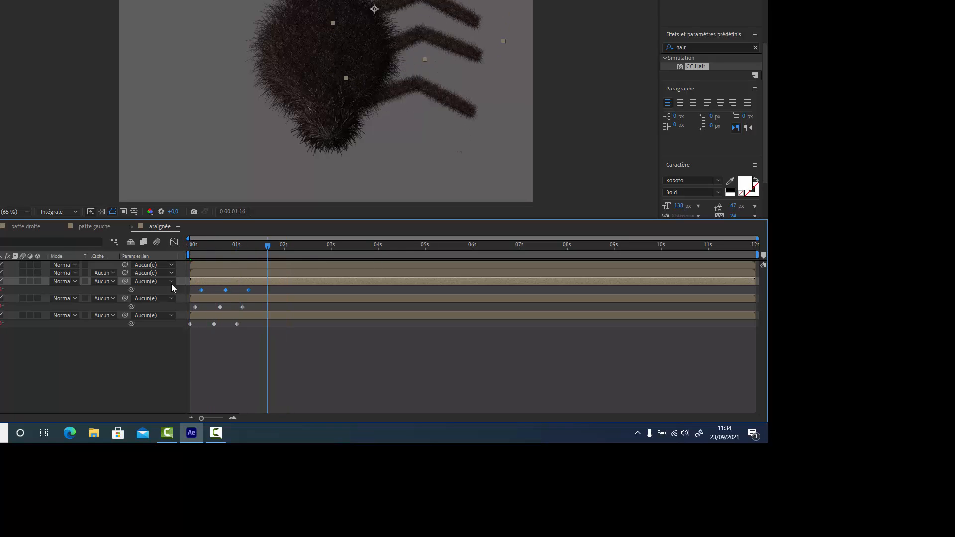
pyautogui.press('space')
pyautogui.press('u')
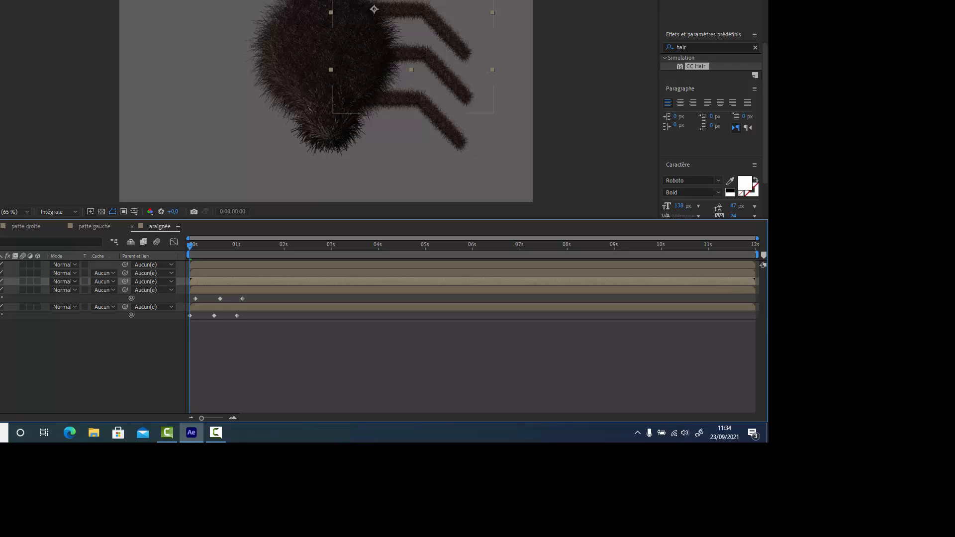
pyautogui.hotkey('ctrl', 'shift', 'a')
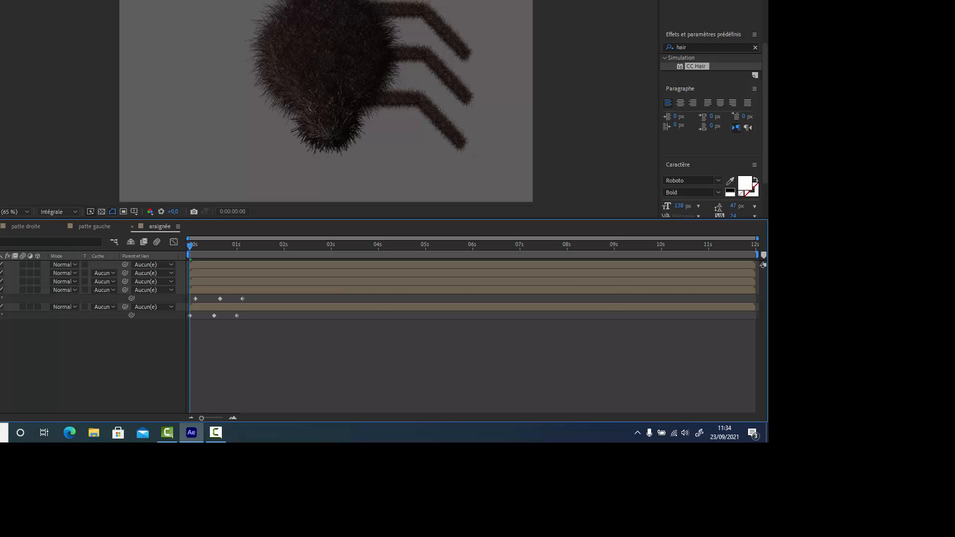
pyautogui.press('u')
pyautogui.press('u')
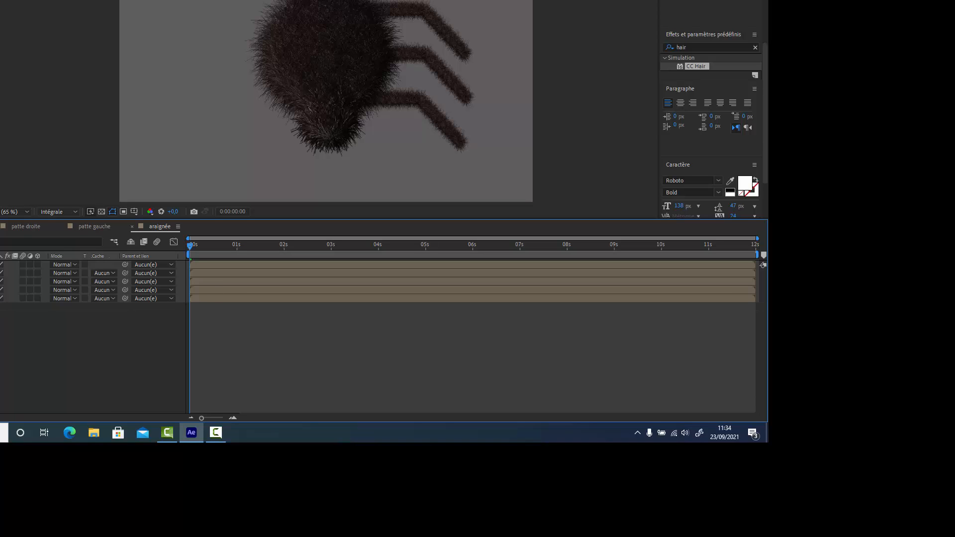
# Add the patte gauche composition as the lowest layer of araignée and set its scale to 49%.
pyautogui.moveTo(0, 75); pyautogui.dragTo(0, 354)
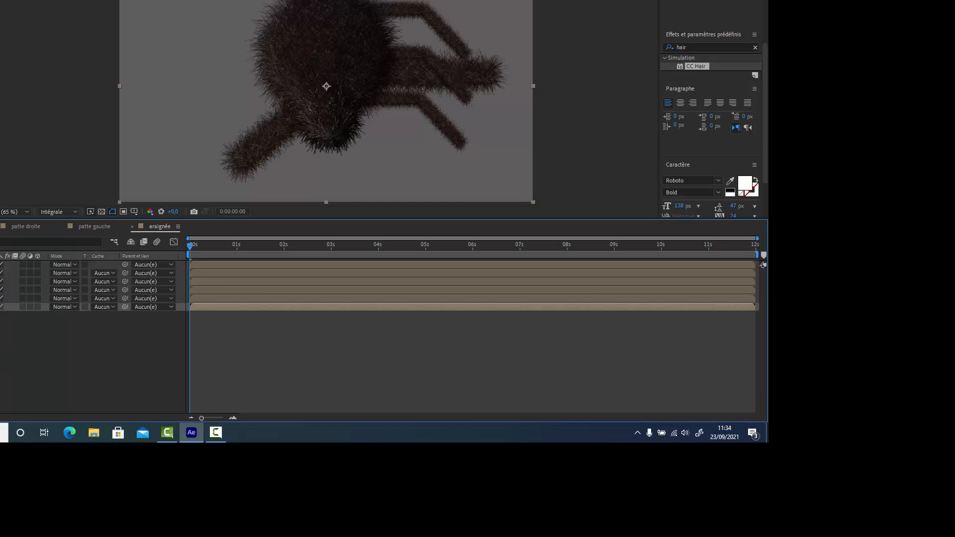
pyautogui.press('s')
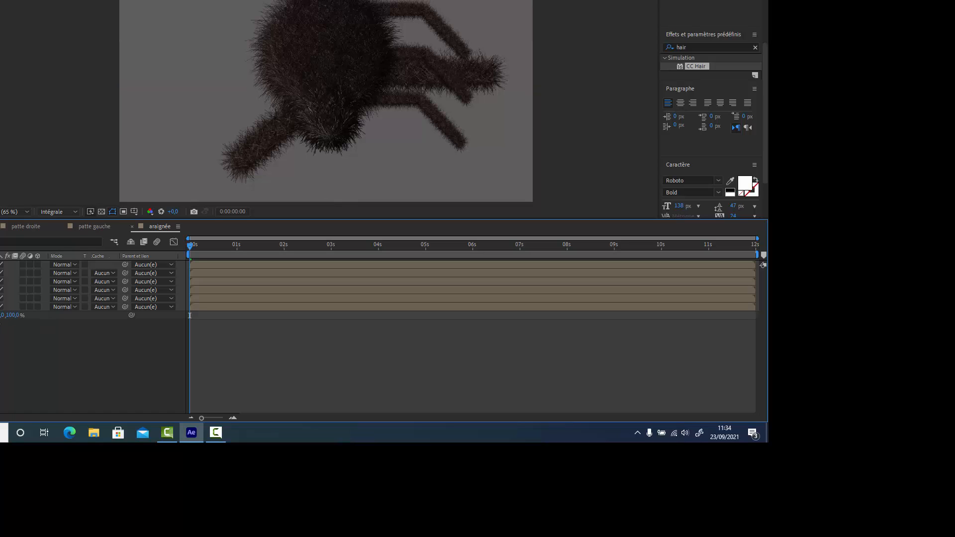
pyautogui.click(0, 315)
pyautogui.write('5')
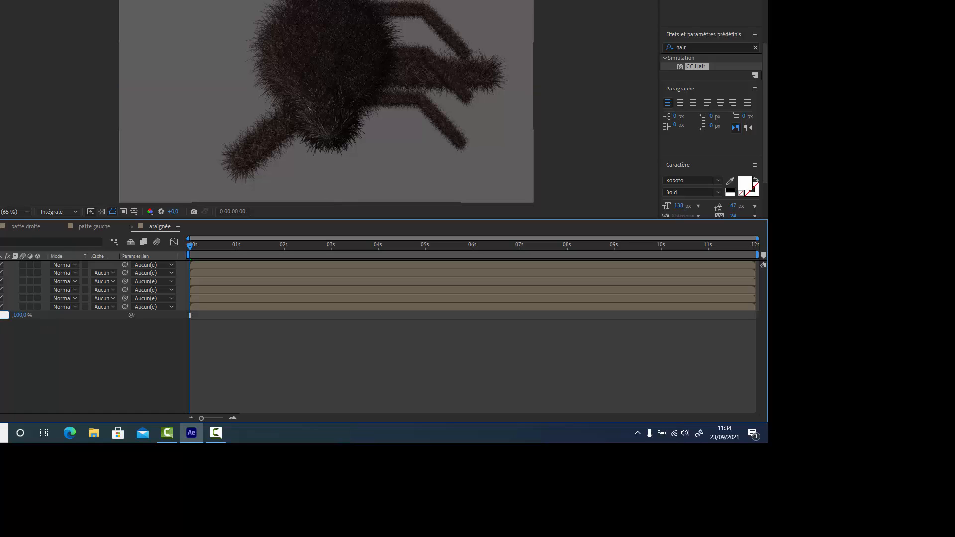
pyautogui.press('Return')
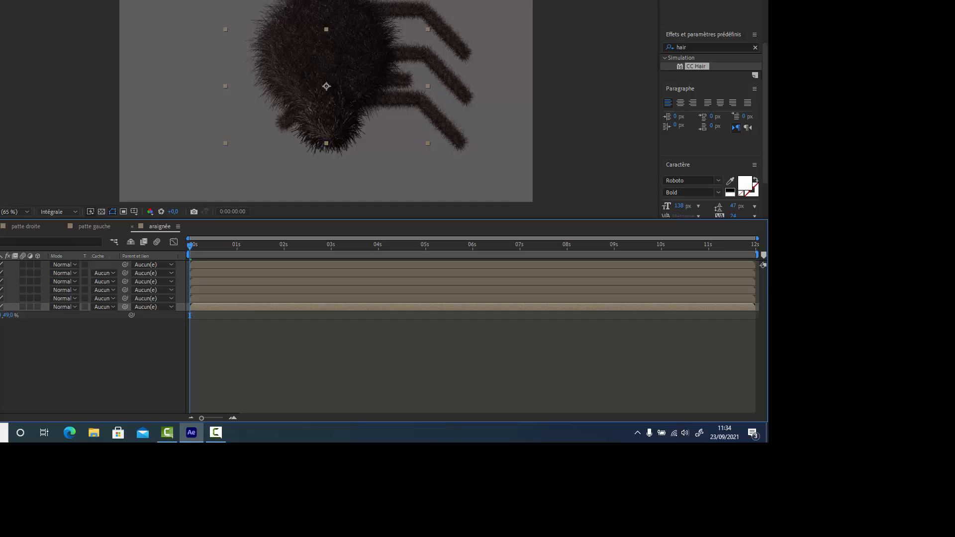
# Place the left leg against the body's upper left side, level with the top right leg, and set its scale to 39%.
pyautogui.moveTo(402, 75); pyautogui.dragTo(280, 10)
pyautogui.hotkey('ctrl', 'shift', 'a')
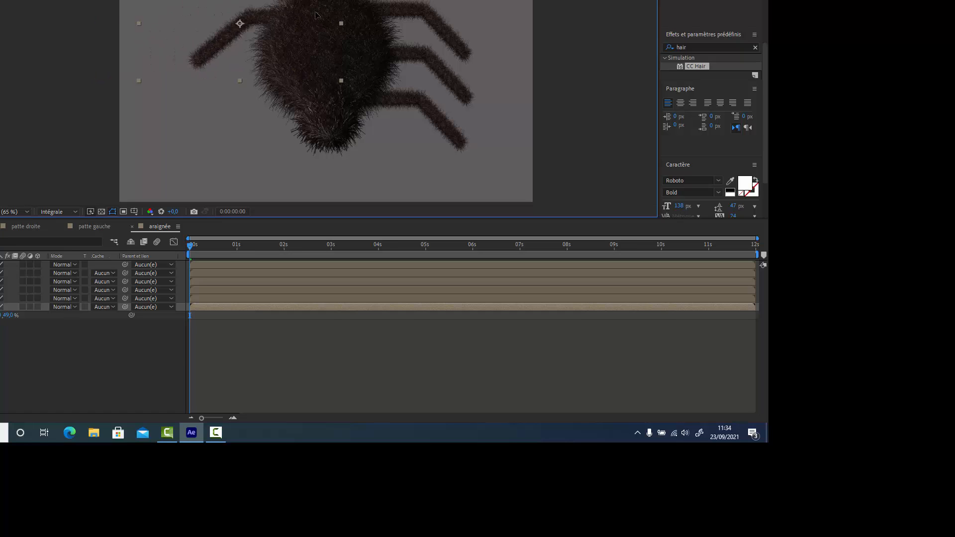
pyautogui.press('s')
pyautogui.click(0, 358)
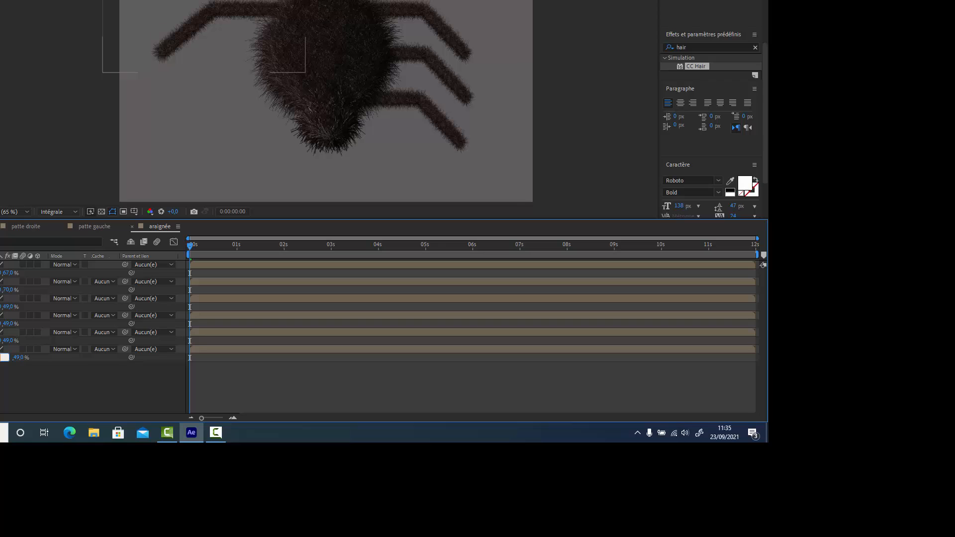
pyautogui.write('39')
pyautogui.press('Return')
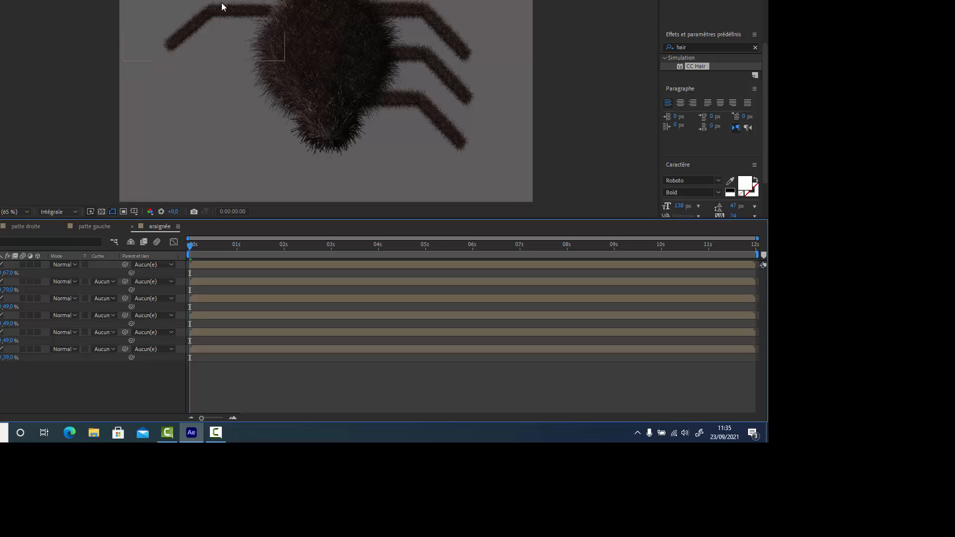
pyautogui.click(234, 14)
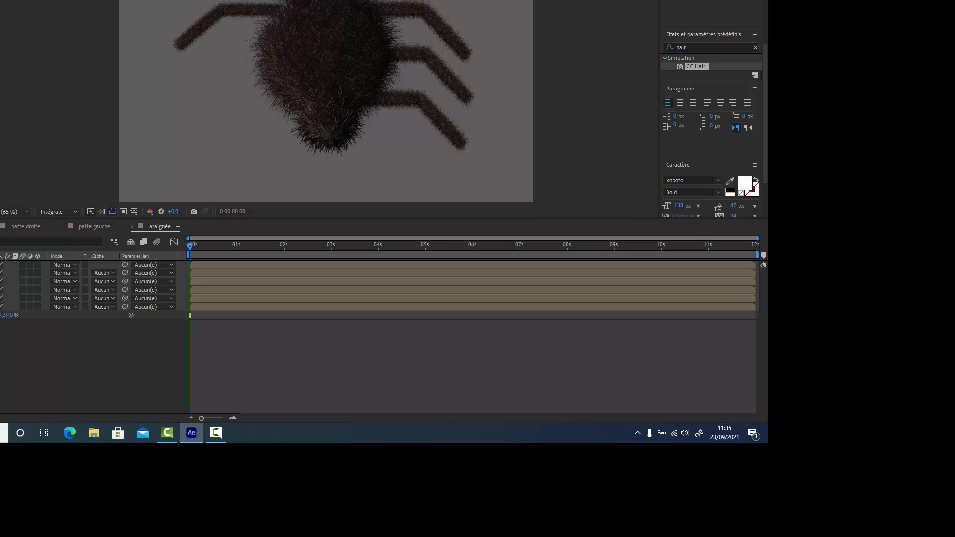
# Move the left leg's anchor point to where it joins the body and add a rotation keyframe at 0:00:00:00.
pyautogui.click(10, 306)
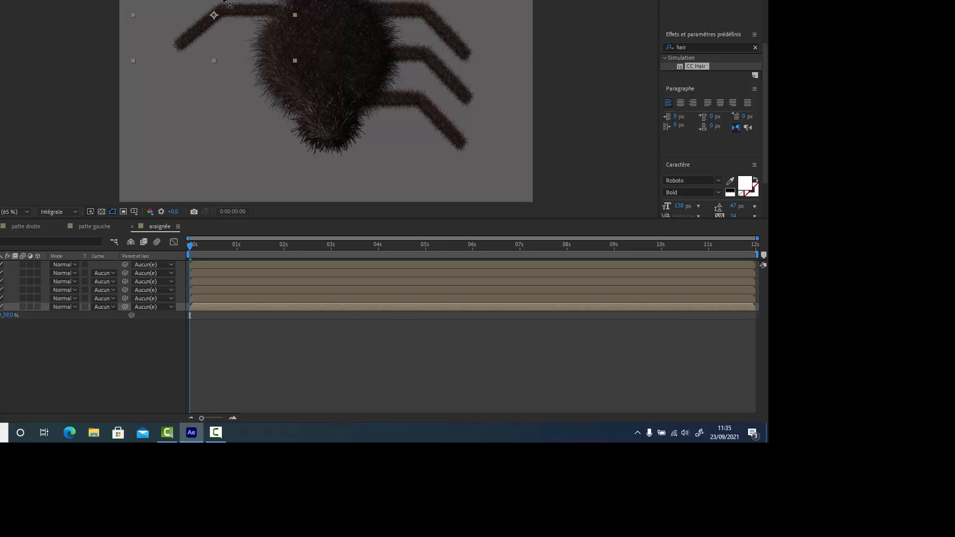
pyautogui.moveTo(216, 15); pyautogui.dragTo(283, 9)
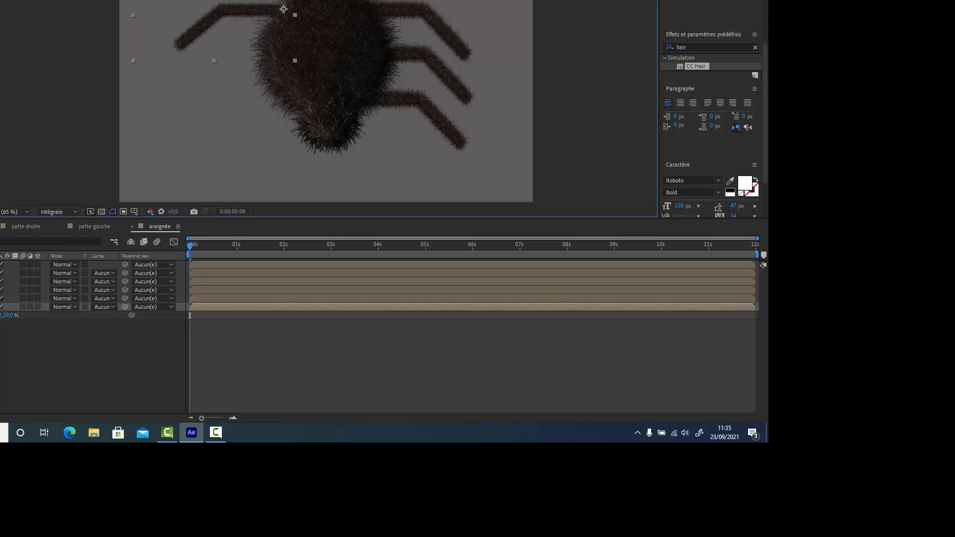
pyautogui.click(189, 315)
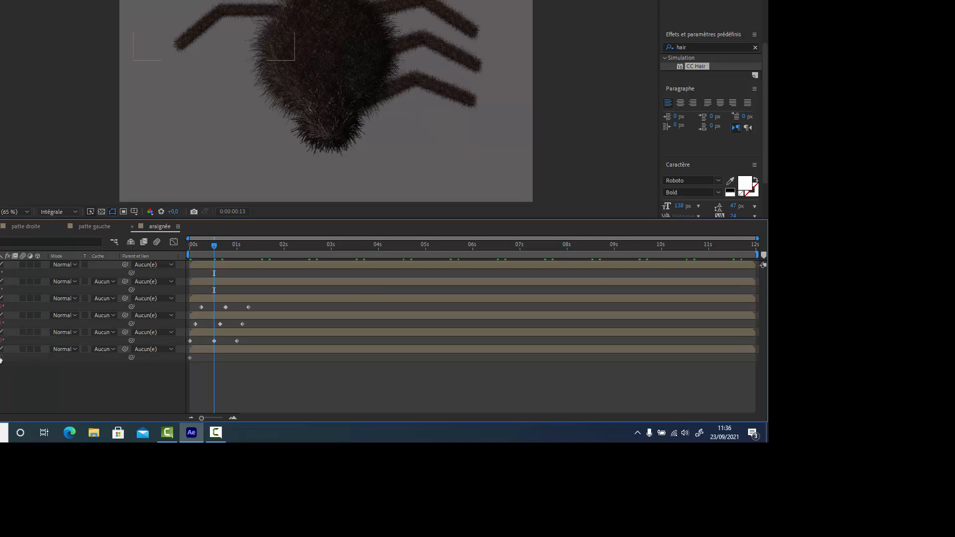
# Rotate the left leg upward at 0:00:00:13 and return it to its starting rotation at 0:00:01:00.
pyautogui.click(1, 359)
pyautogui.press('Return')
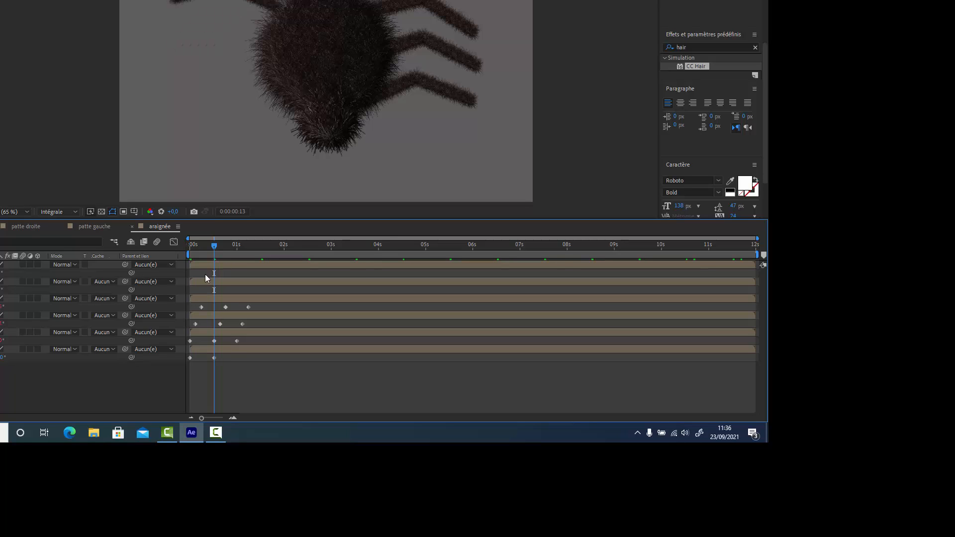
pyautogui.moveTo(216, 245); pyautogui.dragTo(237, 247)
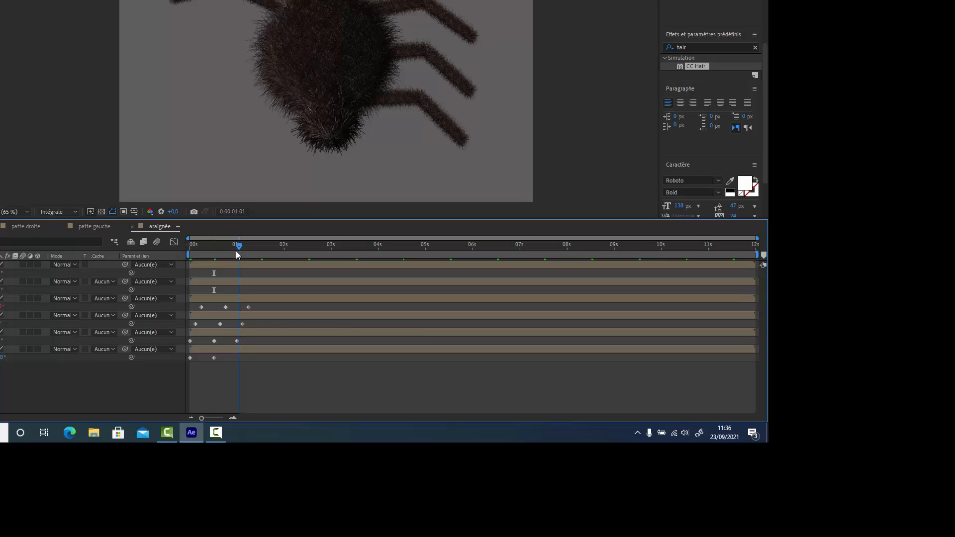
pyautogui.click(3, 357)
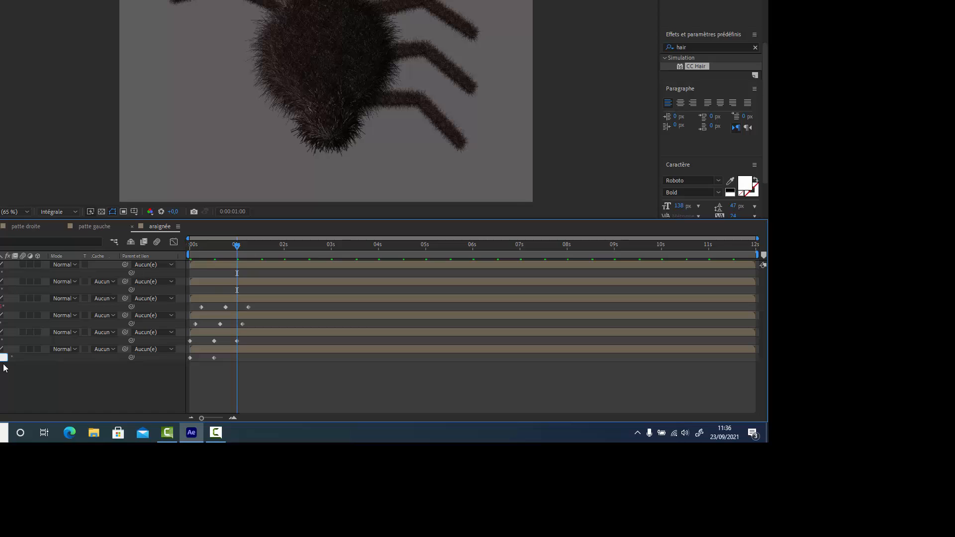
pyautogui.press('Return')
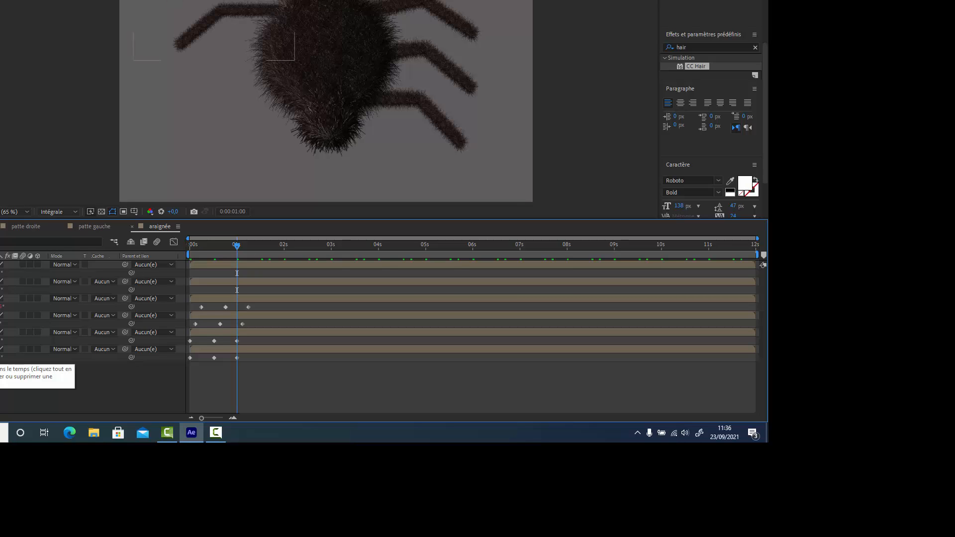
# Apply the expression loopOut() to the left leg's rotation.
pyautogui.keyDown('alt'); pyautogui.click(1, 357); pyautogui.keyUp('alt')
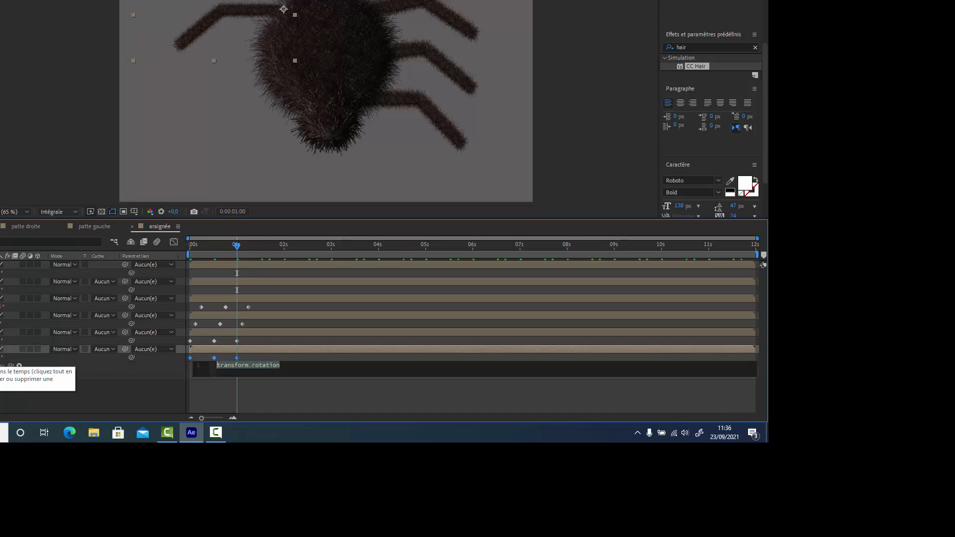
pyautogui.write('loo')
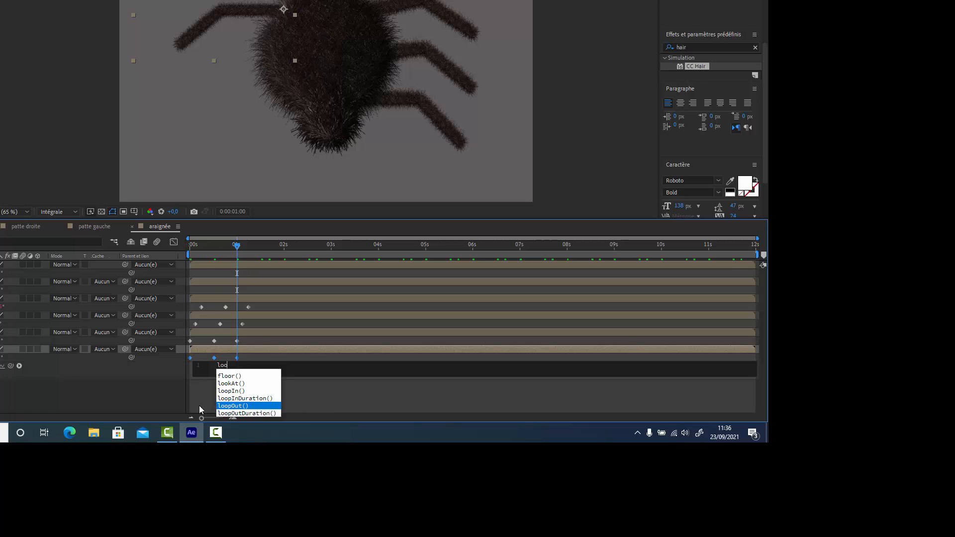
pyautogui.click(237, 405)
pyautogui.click(138, 406)
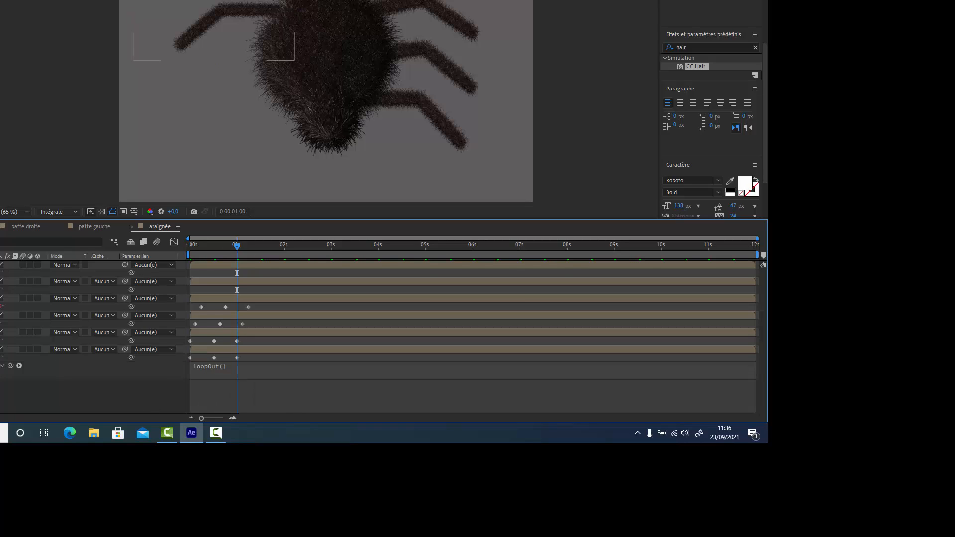
# Collapse the left leg layer, duplicate it twice and clear the selection.
pyautogui.click(0, 350)
pyautogui.click(0, 350)
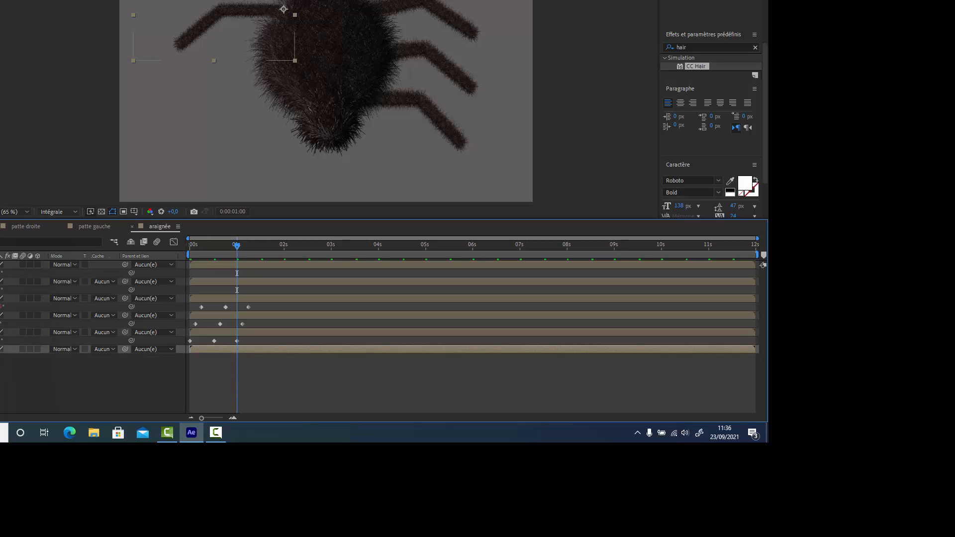
pyautogui.hotkey('ctrl', 'd')
pyautogui.hotkey('ctrl', 'd')
pyautogui.click(0, 358)
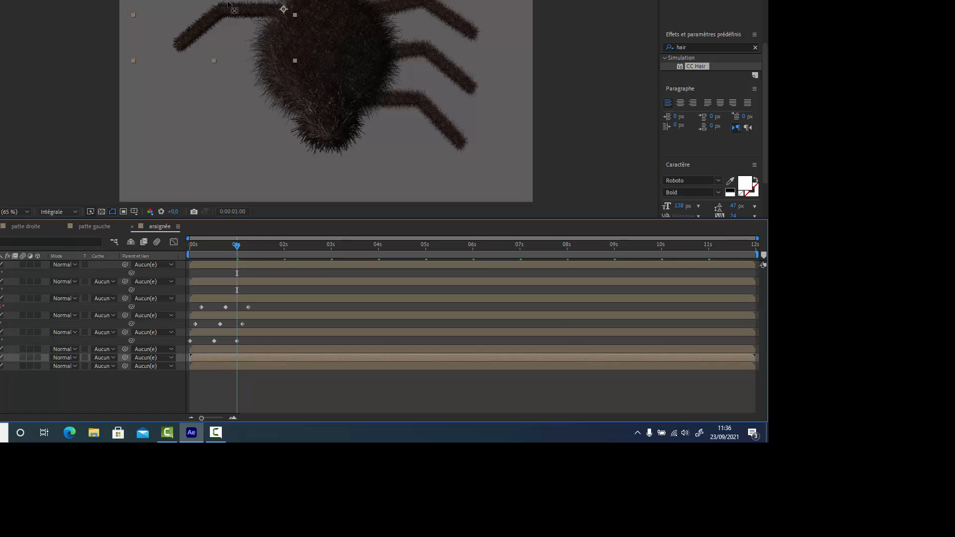
pyautogui.click(0, 332)
pyautogui.press('F2')
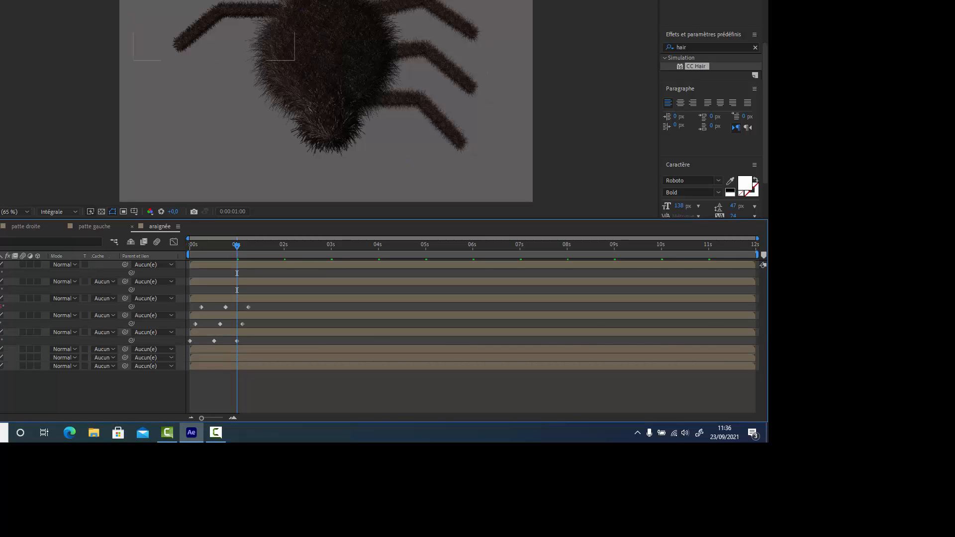
# Move two of the left legs down the body's left side so the three legs line up with the right ones.
pyautogui.click(0, 366)
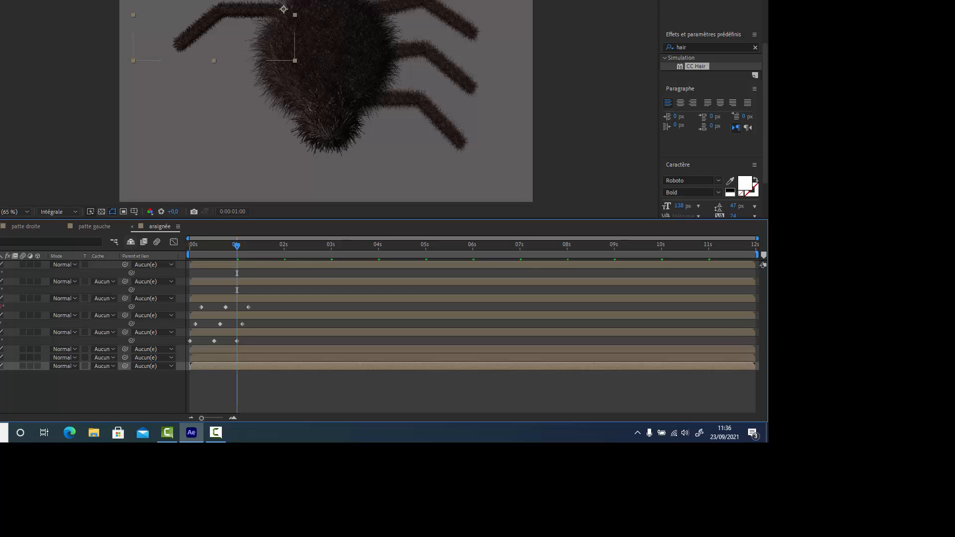
pyautogui.moveTo(252, 9); pyautogui.dragTo(257, 97)
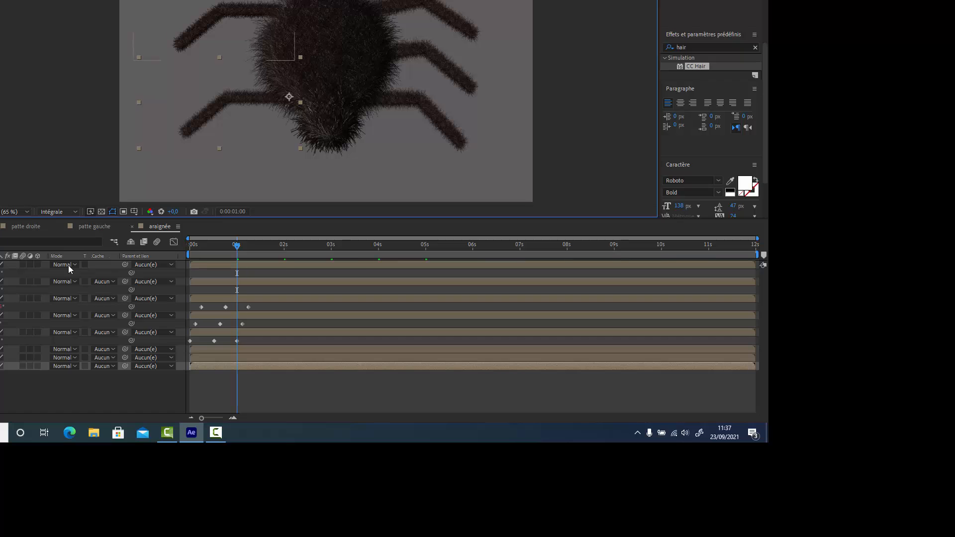
pyautogui.click(1, 357)
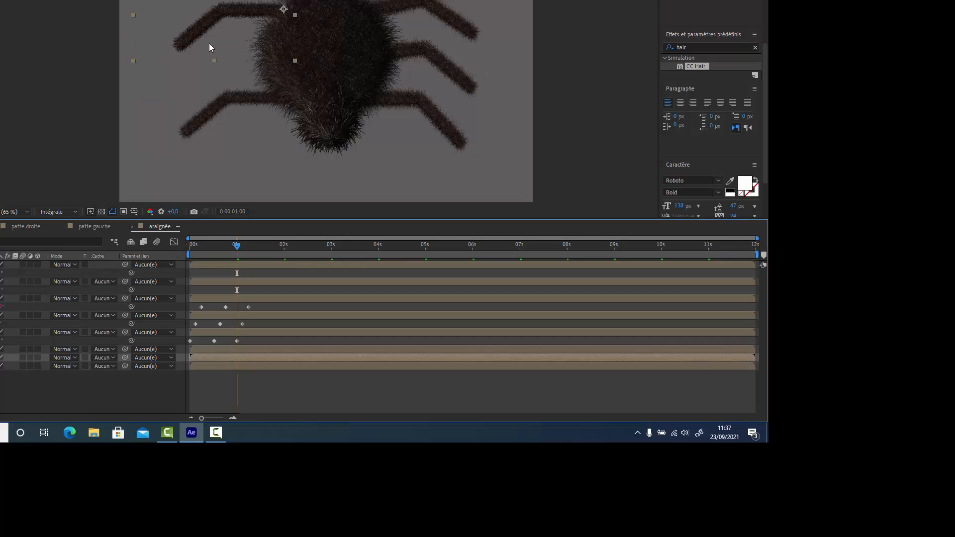
pyautogui.moveTo(242, 10); pyautogui.dragTo(243, 47)
pyautogui.moveTo(242, 10); pyautogui.dragTo(244, 8)
# Reveal the three left legs' rotation keyframes and shift the middle leg's slightly later and the upper leg's slightly earlier.
pyautogui.keyDown('shift'); pyautogui.click(1, 366); pyautogui.keyUp('shift')
pyautogui.press('p')
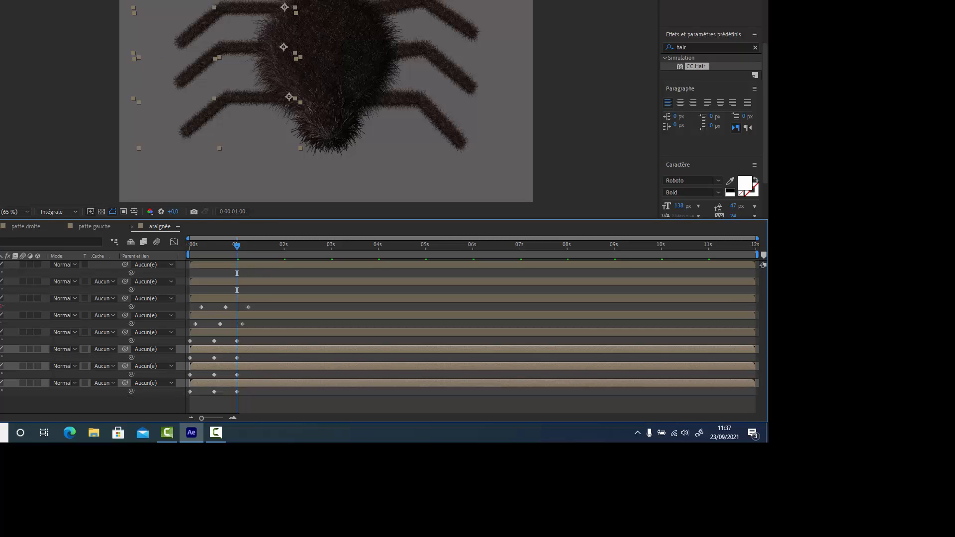
pyautogui.moveTo(249, 371); pyautogui.dragTo(198, 376)
pyautogui.moveTo(247, 355); pyautogui.dragTo(188, 360)
pyautogui.moveTo(195, 354); pyautogui.dragTo(193, 360)
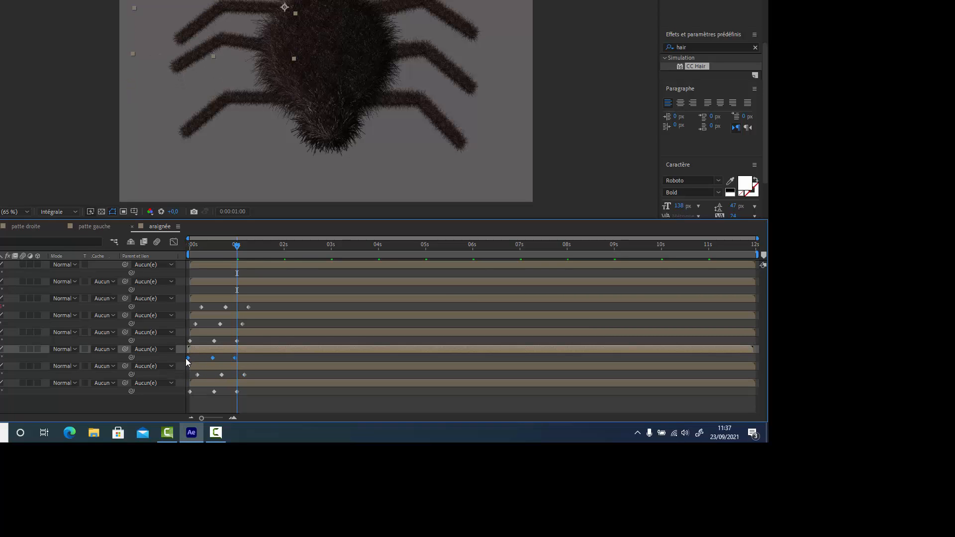
# Shift the upper left leg's rotation keyframes later so they start about 0.3 seconds in, and preview the leg animation.
pyautogui.click(189, 360)
pyautogui.moveTo(242, 359); pyautogui.dragTo(204, 362)
pyautogui.press('Home')
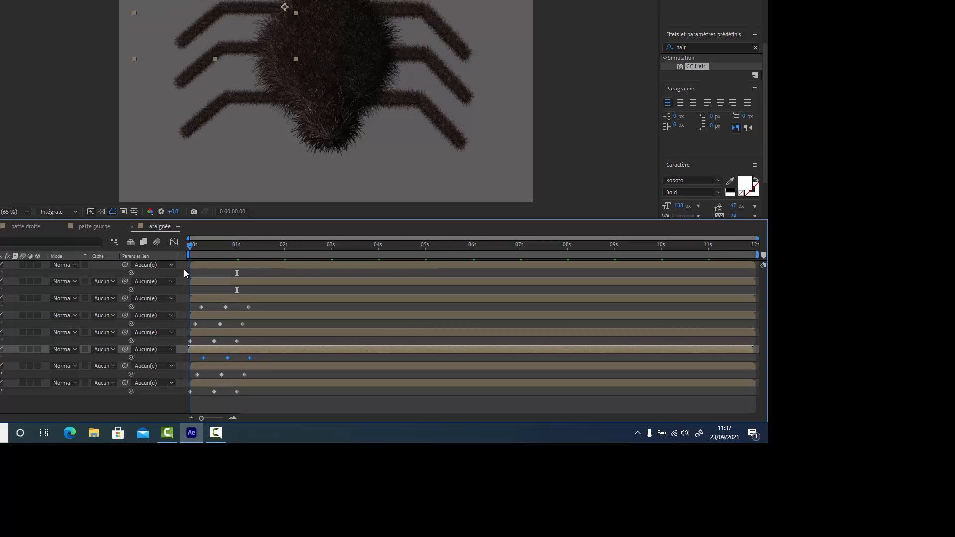
pyautogui.press('space')
pyautogui.press('space')
# Create a new composition named scéne with the existing 1280 x 720, 12-second settings.
pyautogui.hotkey('ctrl', 'n')
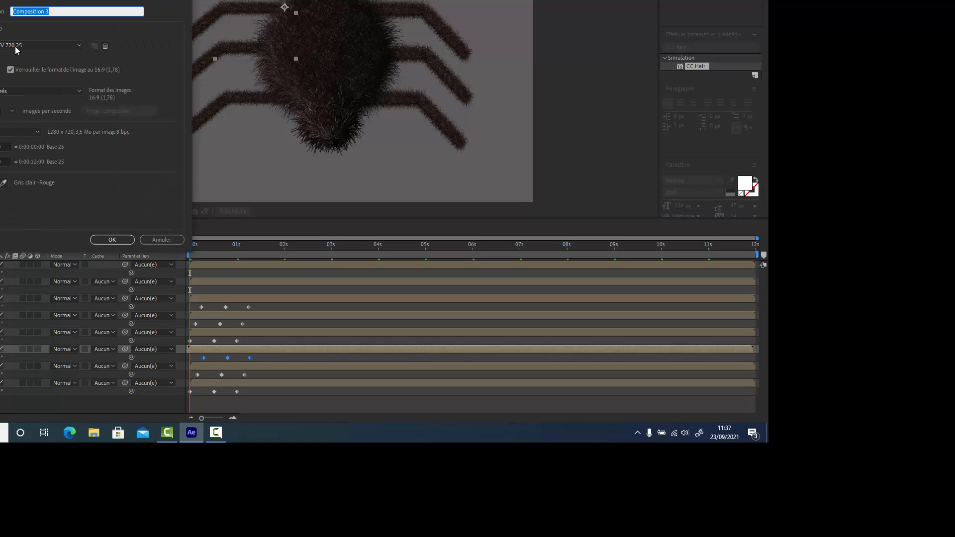
pyautogui.write('scéne')
pyautogui.press('Return')
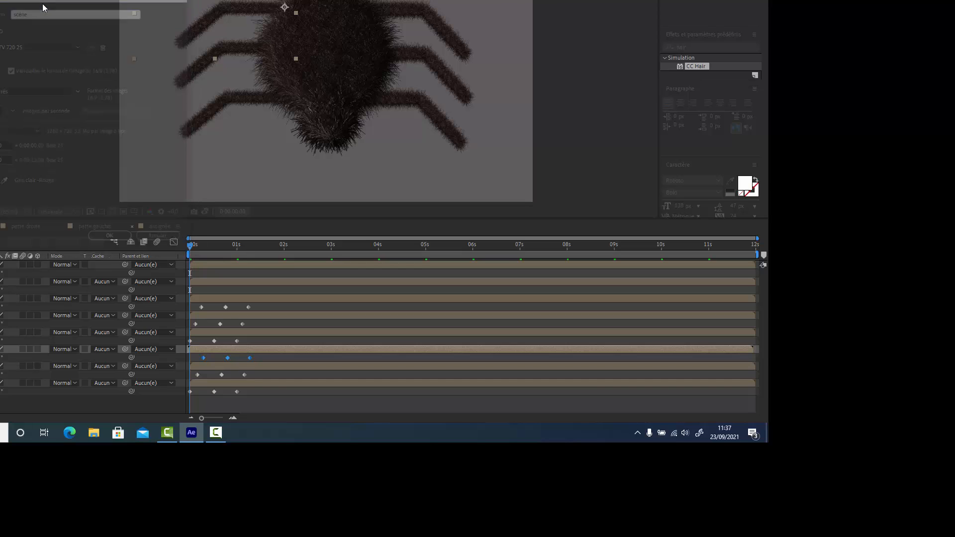
# Place the araignée composition in the scene and set its scale to 42%.
pyautogui.moveTo(0, 55); pyautogui.dragTo(0, 298)
pyautogui.press('s')
pyautogui.moveTo(2, 274); pyautogui.dragTo(0, 273)
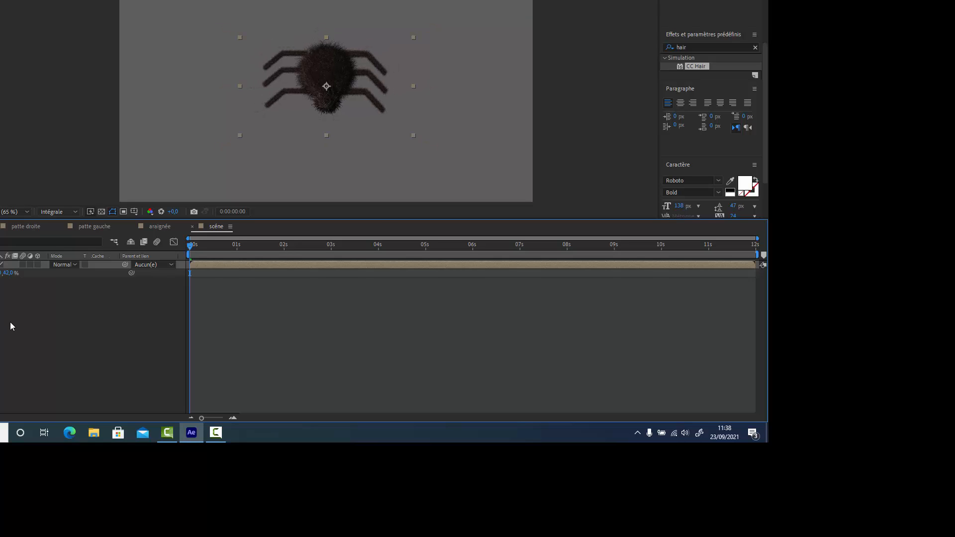
pyautogui.click(43, 315)
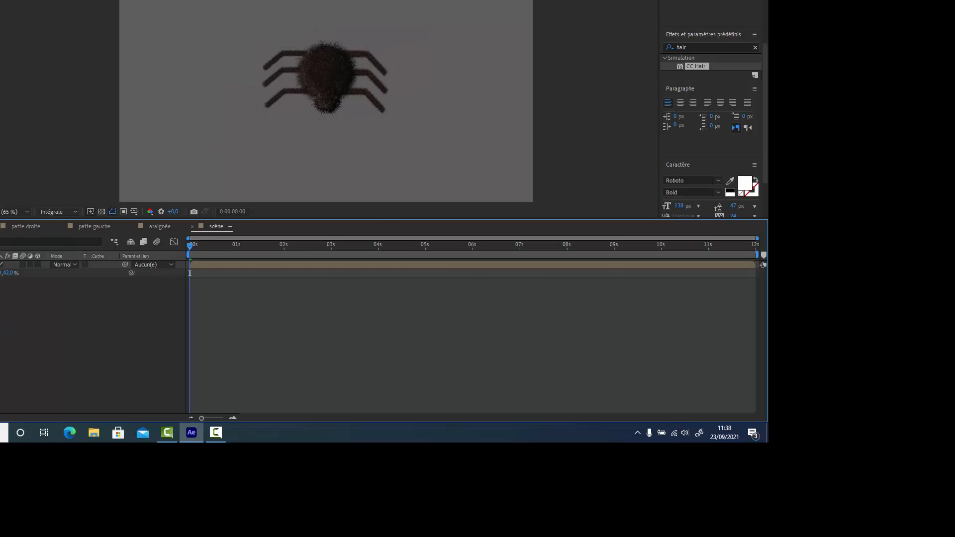
# Keyframe the spider's position at 0 and 6 seconds so it moves straight down from the frame's upper part to below centre.
pyautogui.press('p')
pyautogui.moveTo(7, 275); pyautogui.dragTo(1, 275)
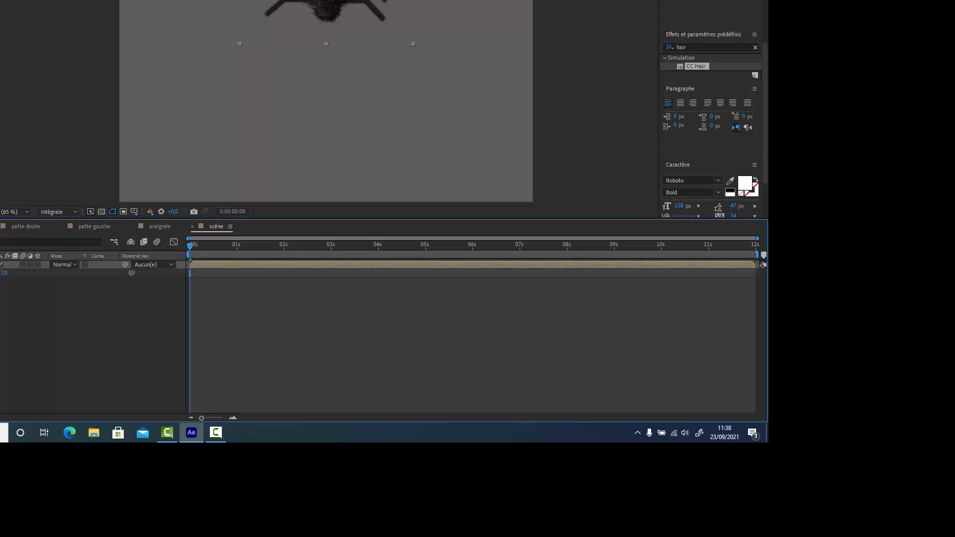
pyautogui.moveTo(193, 245); pyautogui.dragTo(473, 245)
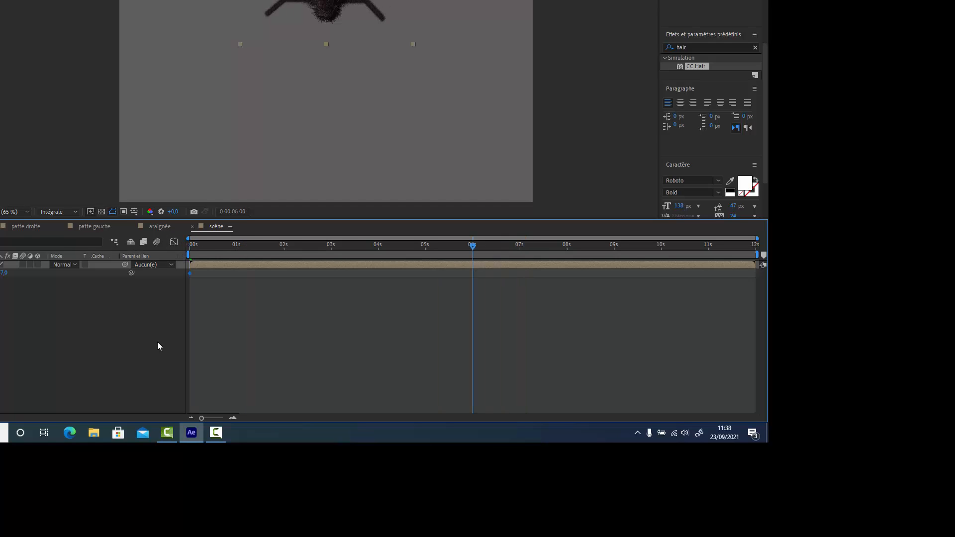
pyautogui.moveTo(4, 273); pyautogui.dragTo(57, 277)
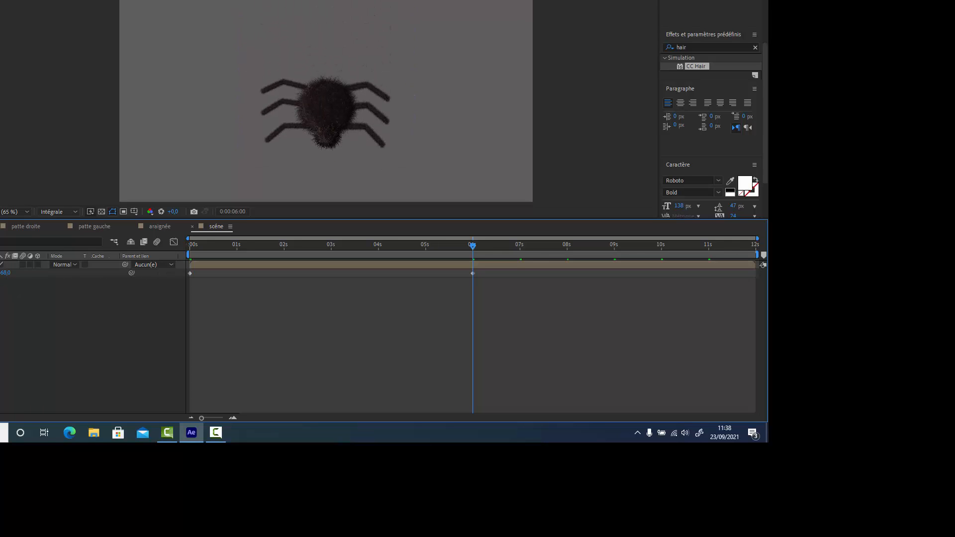
# Apply the Ombre radiale effect to the spider layer to give it a soft shadow.
pyautogui.click(2, 1)
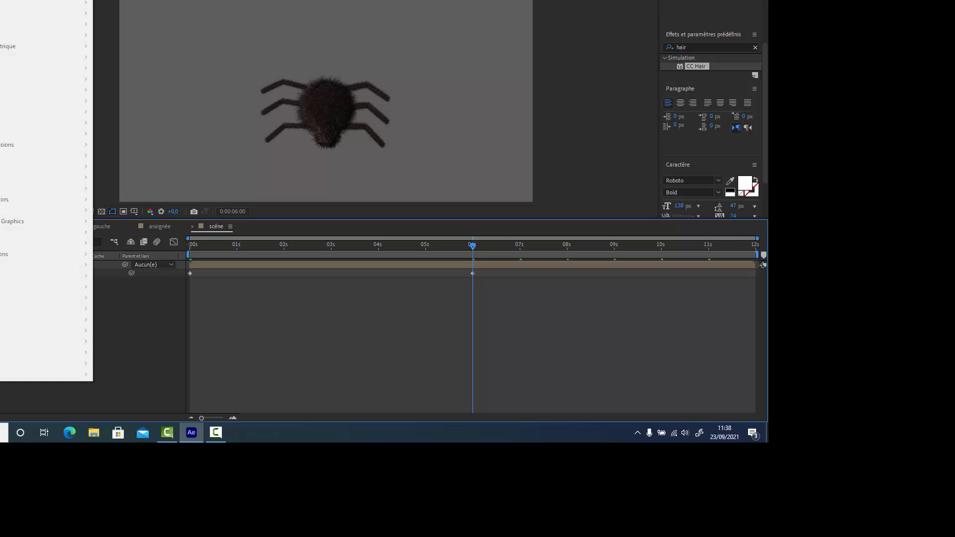
pyautogui.click(1, 264)
pyautogui.click(1, 1)
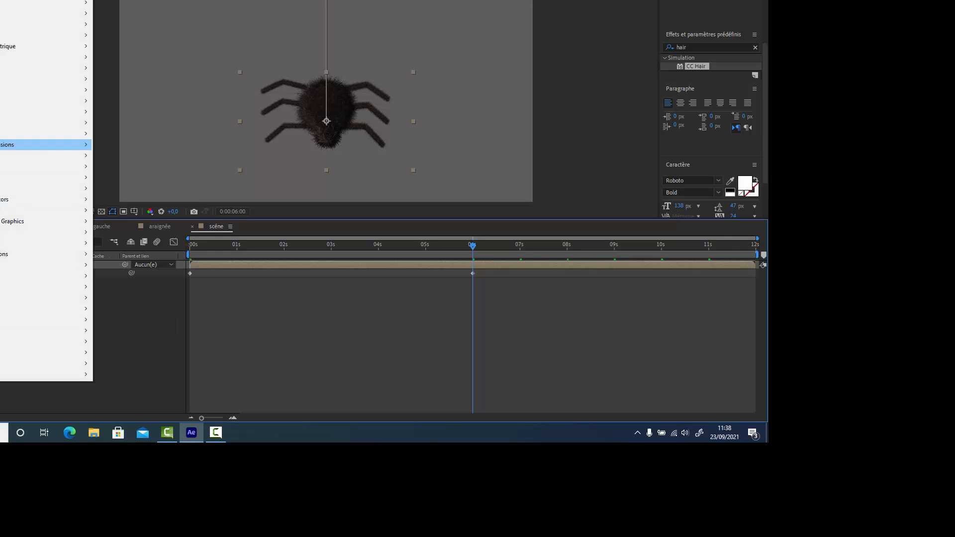
pyautogui.moveTo(2, 156)
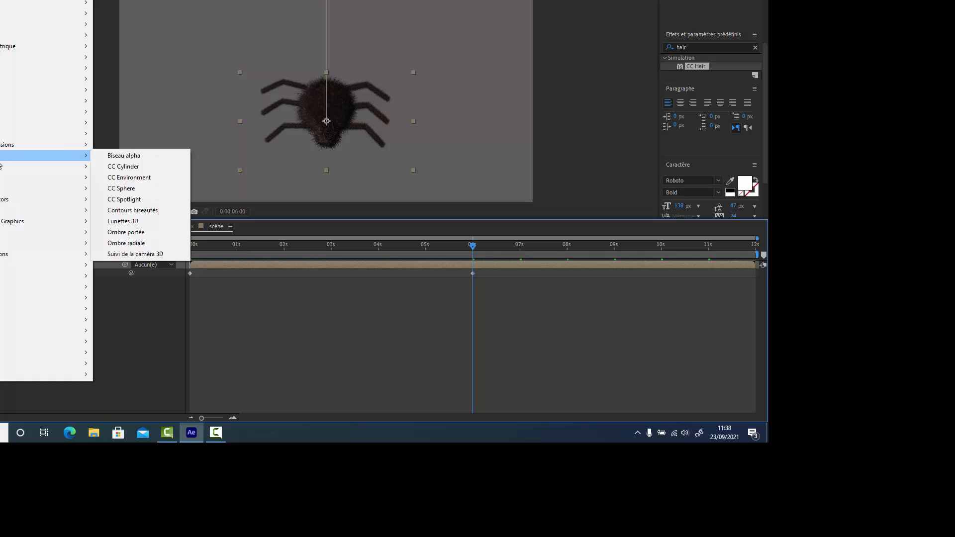
pyautogui.click(134, 244)
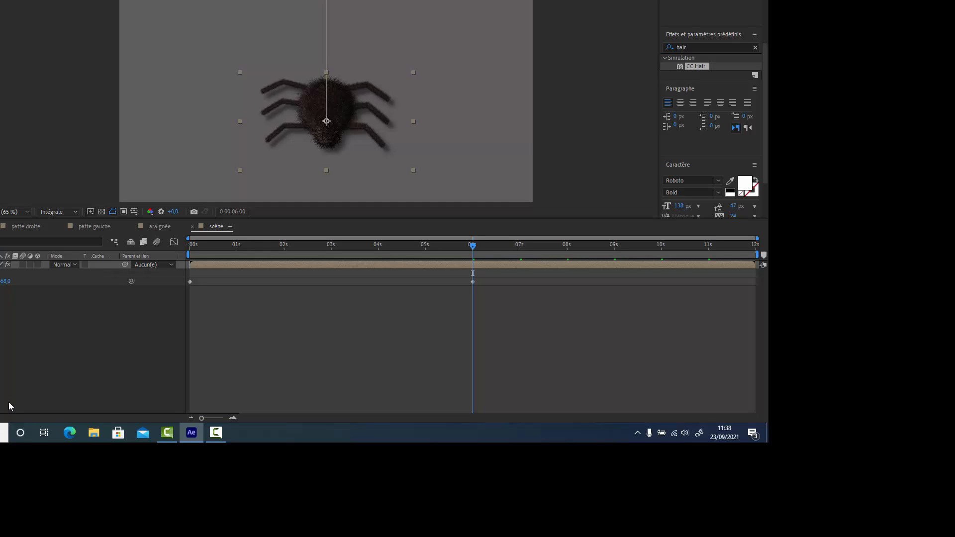
# Preview the spider's downward movement with its shadow from the start, and check the frame at about 4 seconds.
pyautogui.moveTo(474, 247); pyautogui.dragTo(169, 307)
pyautogui.press('space')
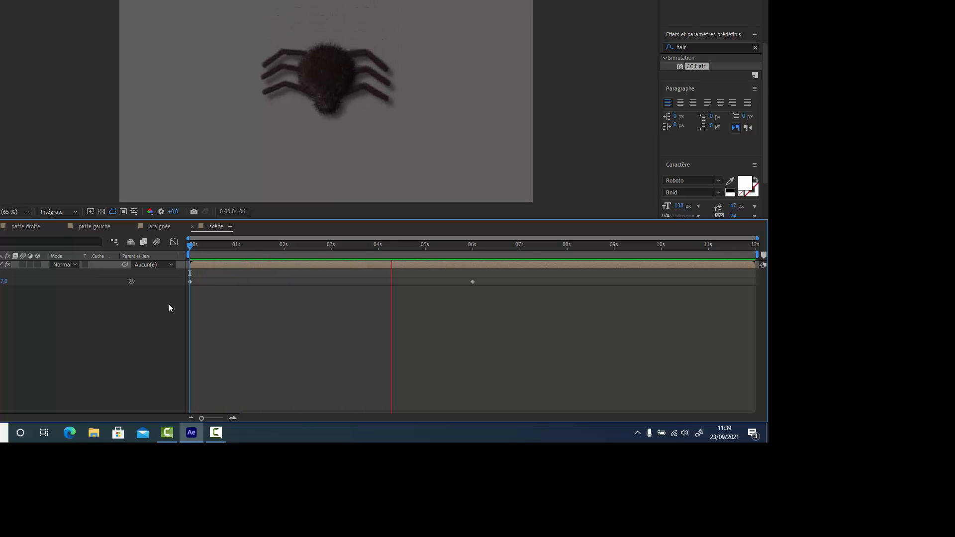
pyautogui.press('space')
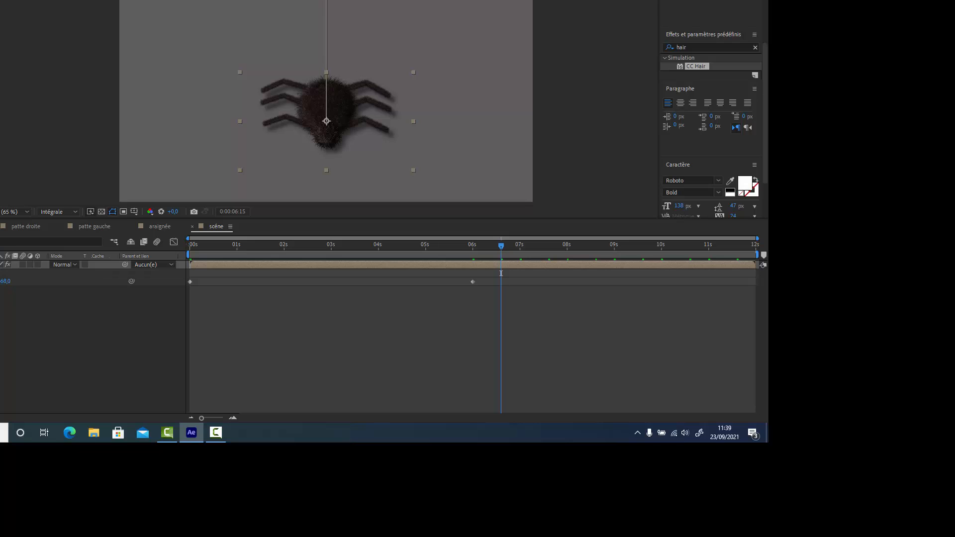
pyautogui.moveTo(501, 245); pyautogui.dragTo(393, 300)
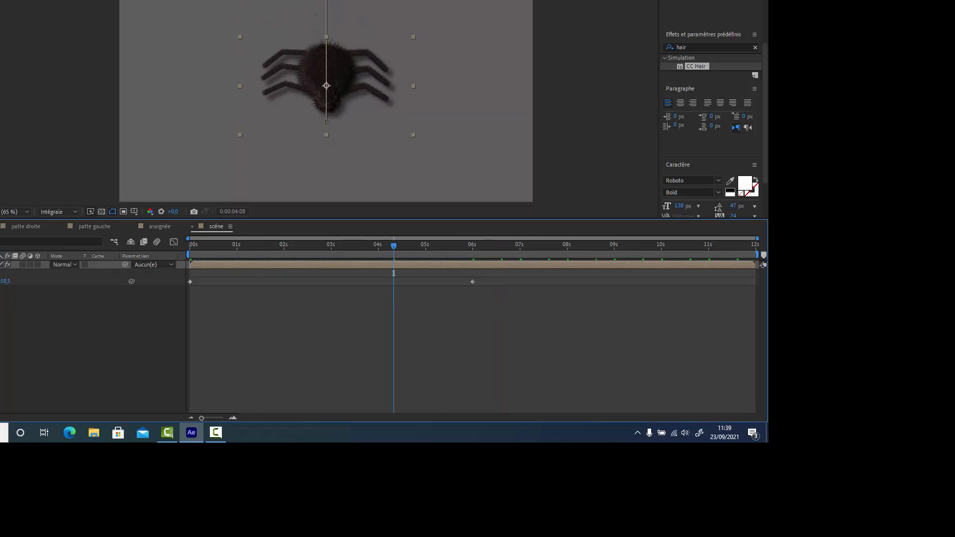
# Add a 1280 x 720 light purple solid beneath the spider as the background and preview the scene from the start.
pyautogui.click(0, 0)
pyautogui.moveTo(0, 0)
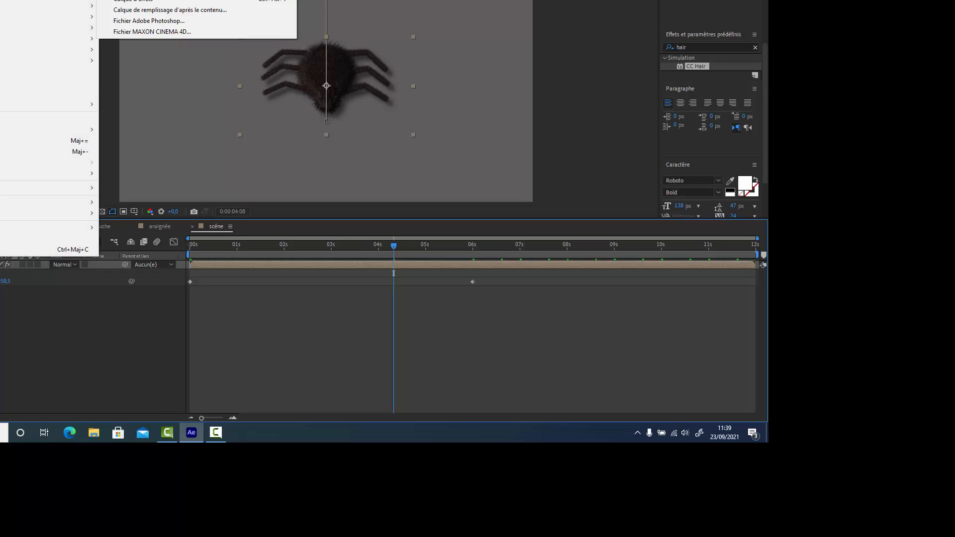
pyautogui.click(130, 0)
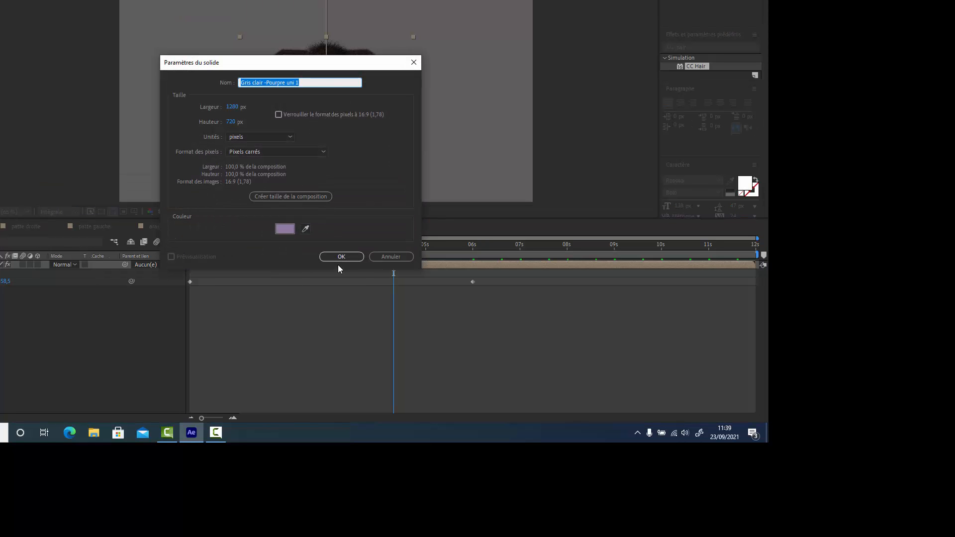
pyautogui.click(340, 257)
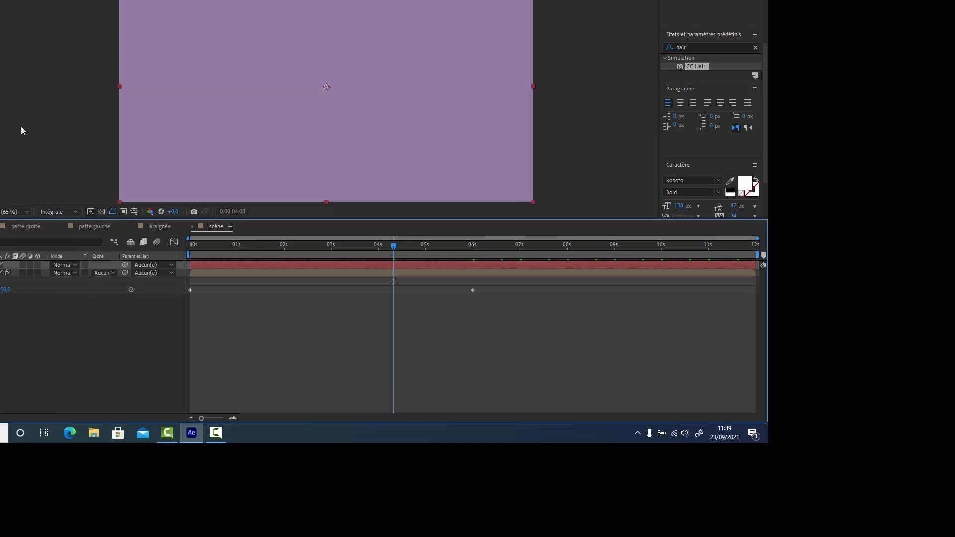
pyautogui.moveTo(45, 348); pyautogui.dragTo(44, 392)
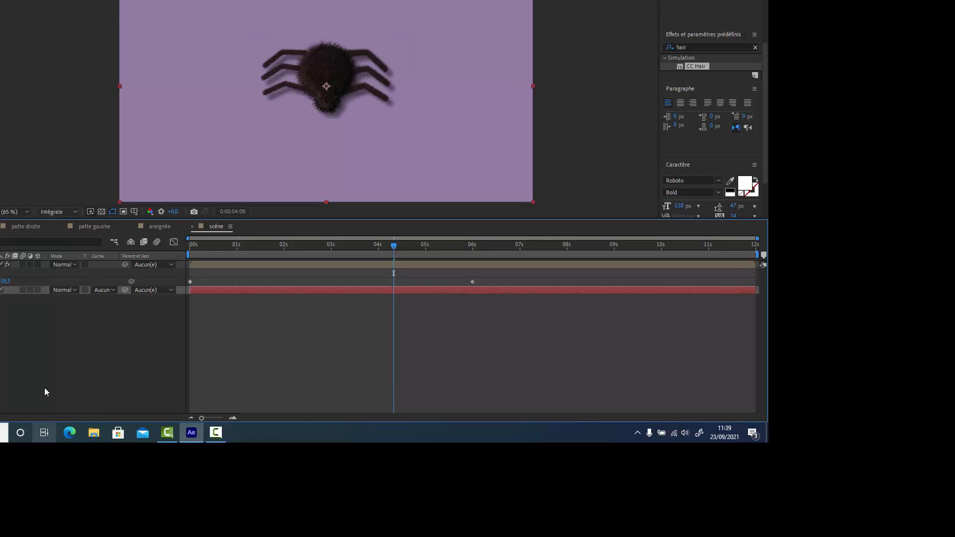
pyautogui.moveTo(394, 246); pyautogui.dragTo(72, 289)
pyautogui.press('space')
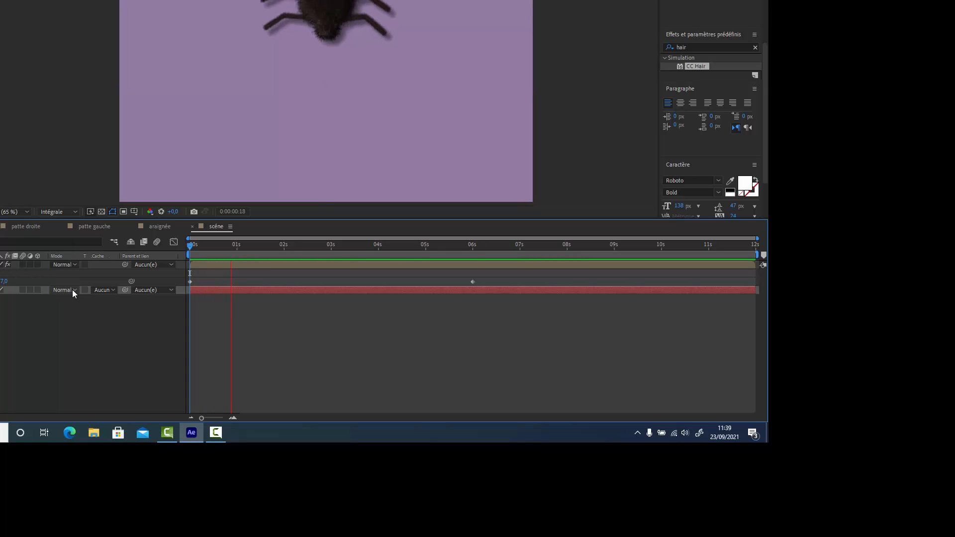